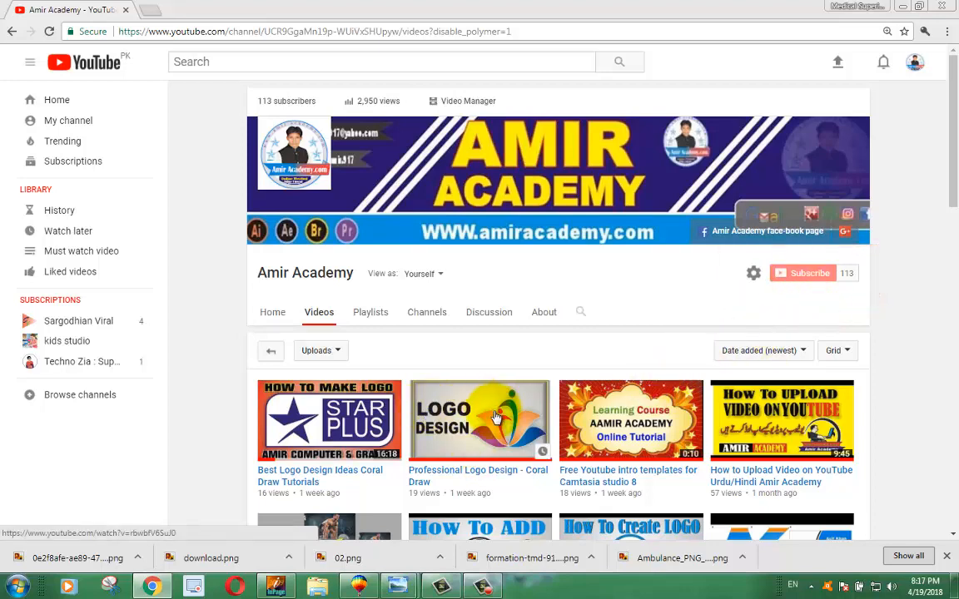
Browse the uploaded videos on the Amir Academy YouTube channel
{"action": "scroll", "coordinate": [457, 418], "scroll_direction": "down", "scroll_amount": 1}
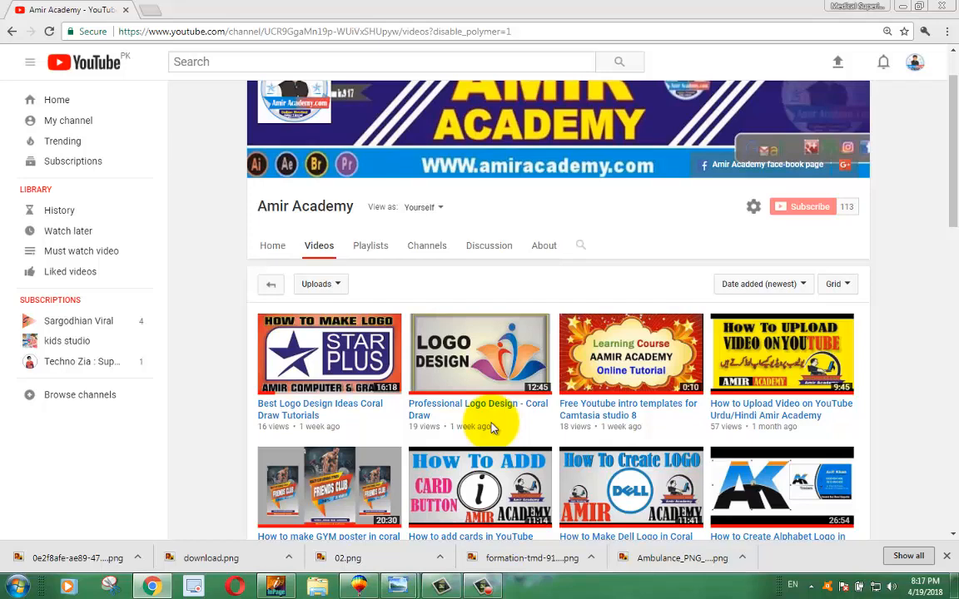
{"action": "scroll", "coordinate": [491, 421], "scroll_direction": "down", "scroll_amount": 1}
{"action": "scroll", "coordinate": [474, 325], "scroll_direction": "down", "scroll_amount": 1}
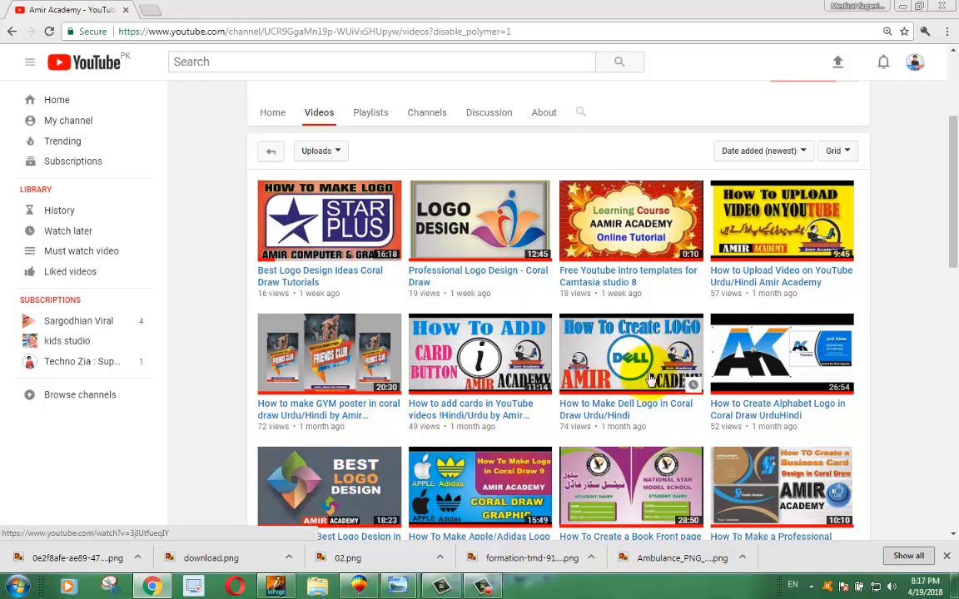
{"action": "scroll", "coordinate": [649, 379], "scroll_direction": "up", "scroll_amount": 3}
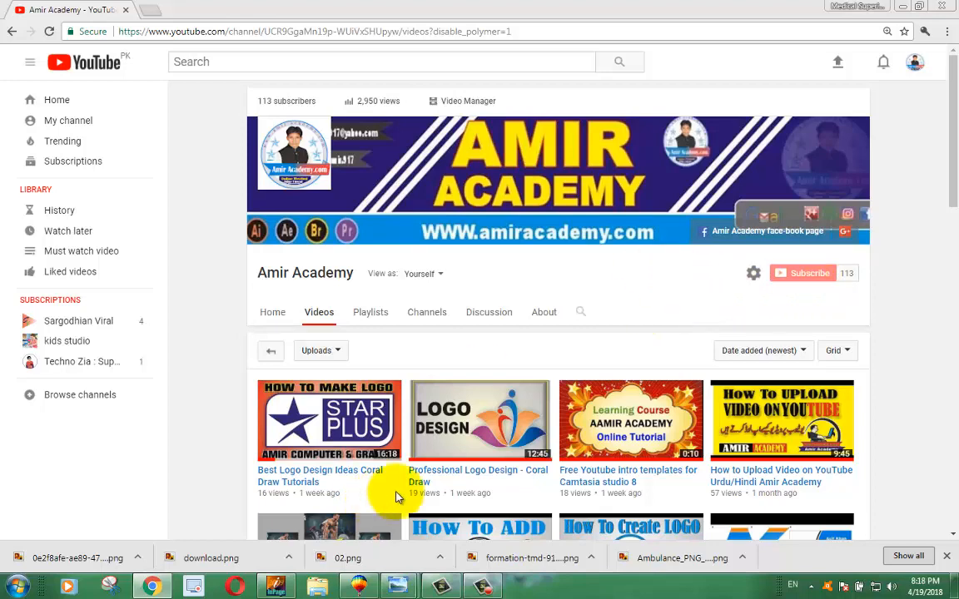
Switch to CorelDRAW, preview the finished yellow Honda logo design full-screen, and return to the drawing
{"action": "left_click", "coordinate": [361, 585]}
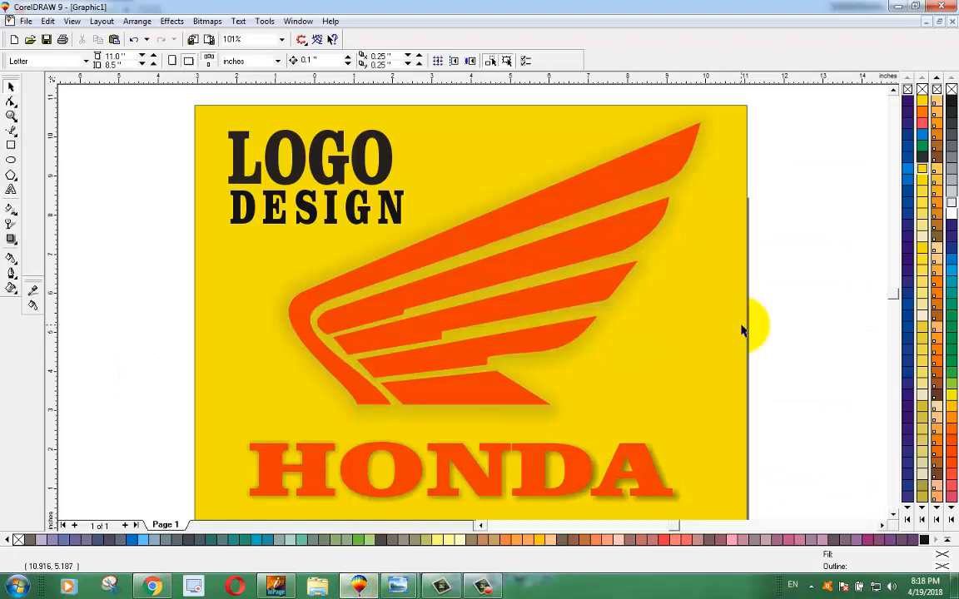
{"action": "right_click", "coordinate": [771, 150]}
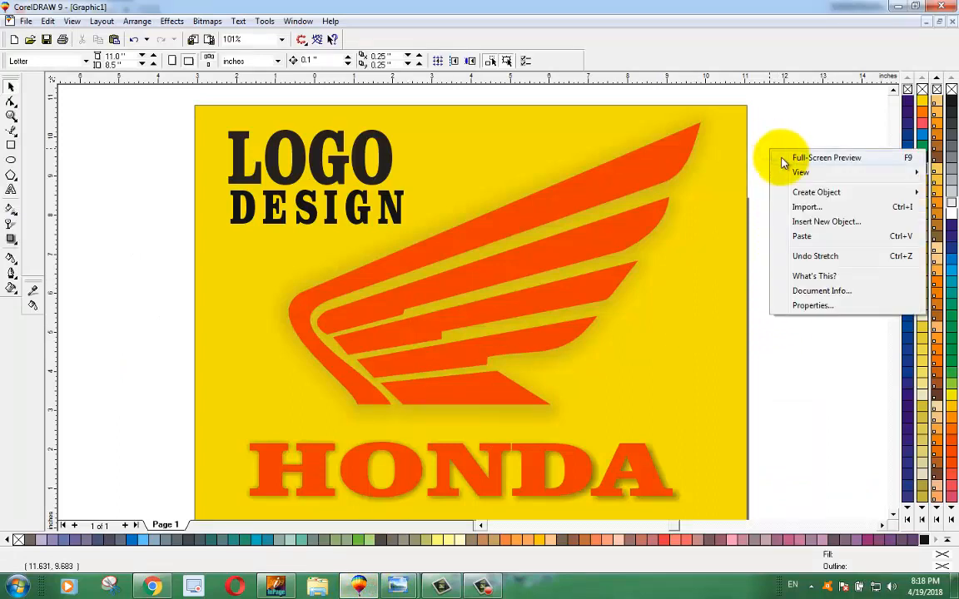
{"action": "left_click", "coordinate": [782, 158]}
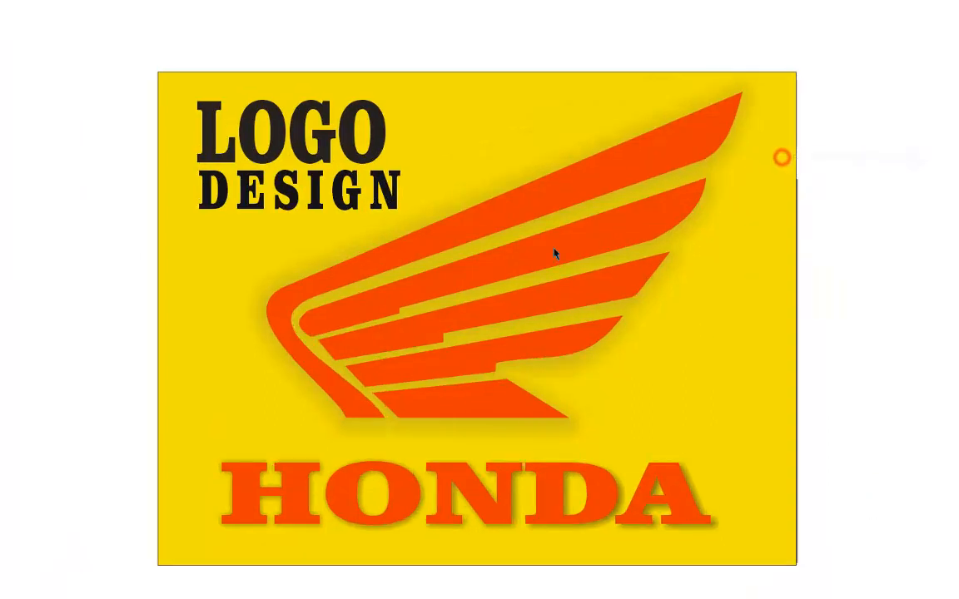
{"action": "left_click", "coordinate": [851, 423]}
{"action": "scroll", "coordinate": [465, 365], "scroll_direction": "down", "scroll_amount": 2}
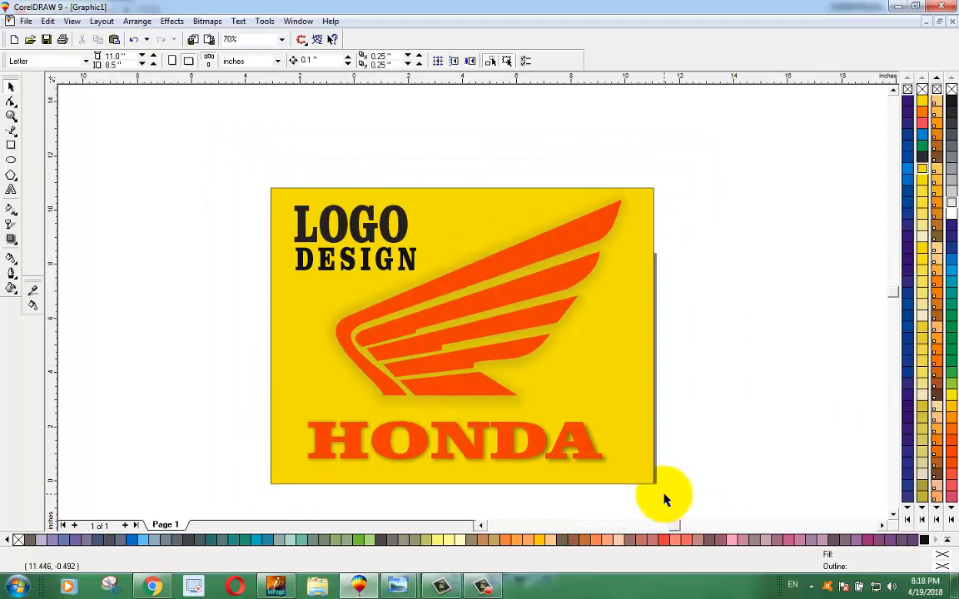
Place the small Honda bitmap logo below the yellow design and enlarge it proportionally to about 5.66 inches square
{"action": "left_click", "coordinate": [506, 332]}
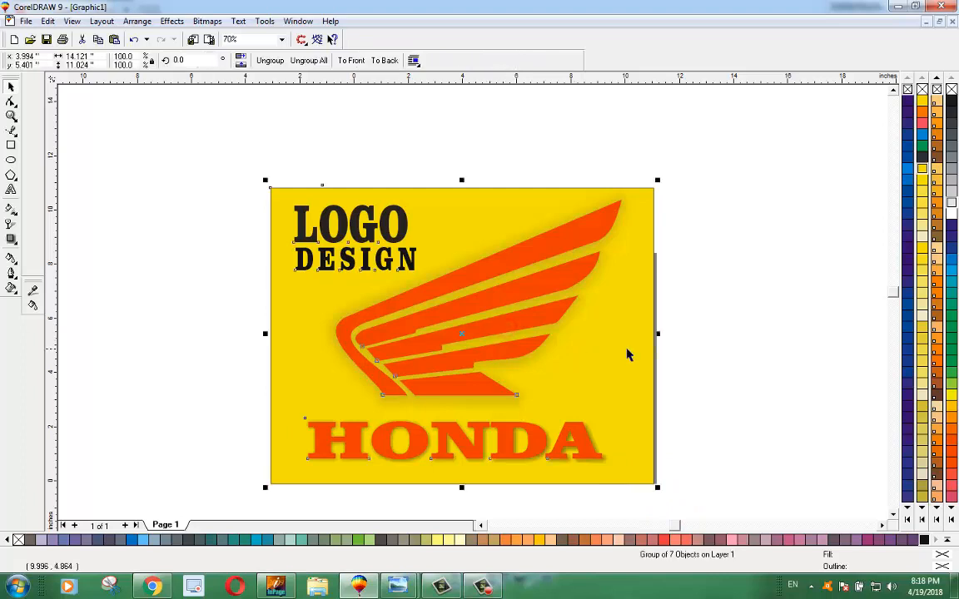
{"action": "scroll", "coordinate": [579, 336], "scroll_direction": "down", "scroll_amount": 3}
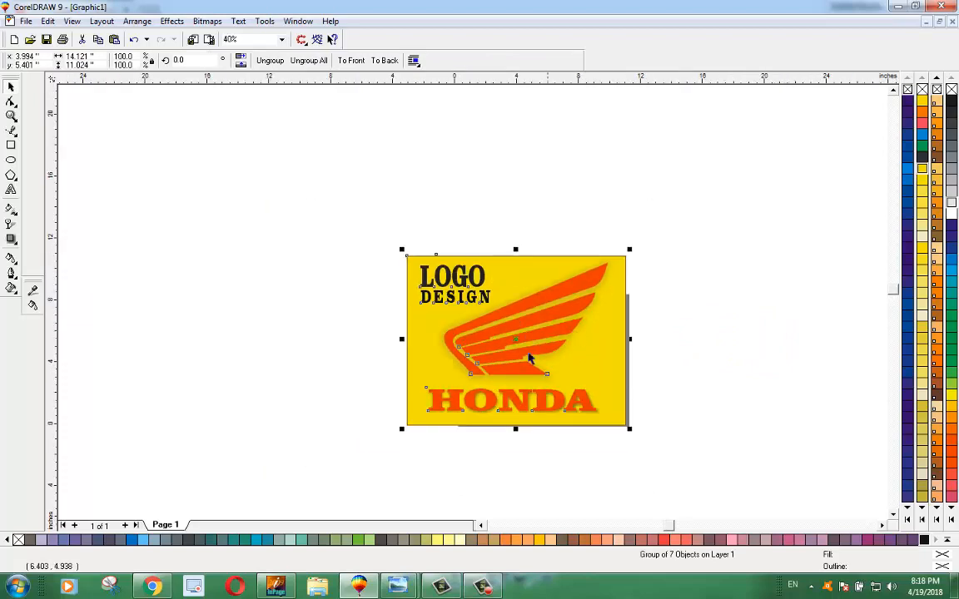
{"action": "scroll", "coordinate": [432, 350], "scroll_direction": "down", "scroll_amount": 3}
{"action": "scroll", "coordinate": [301, 391], "scroll_direction": "up", "scroll_amount": 2}
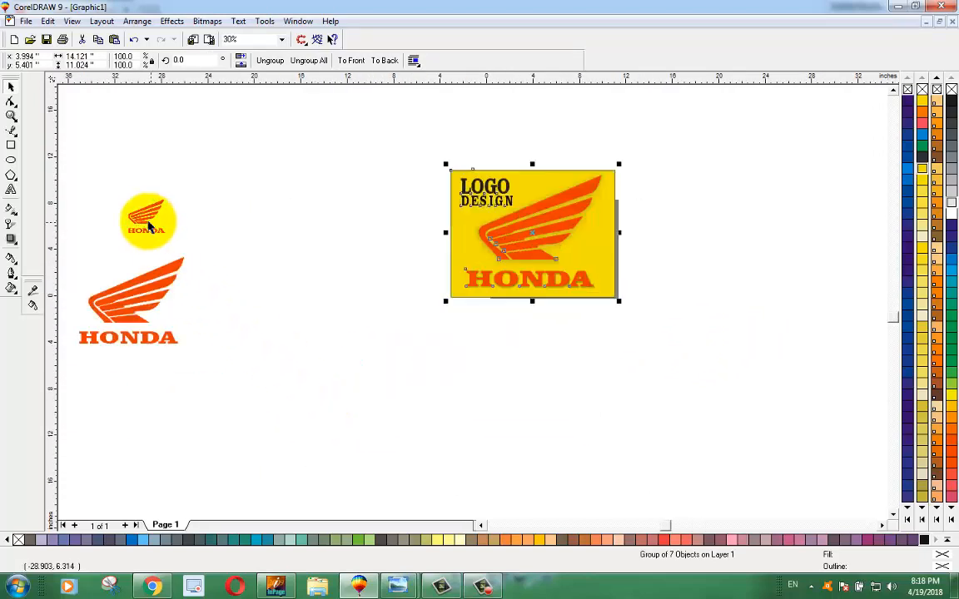
{"action": "left_click_drag", "start_coordinate": [146, 215], "coordinate": [553, 361]}
{"action": "scroll", "coordinate": [554, 361], "scroll_direction": "up", "scroll_amount": 3}
{"action": "scroll", "coordinate": [560, 400], "scroll_direction": "up", "scroll_amount": 1}
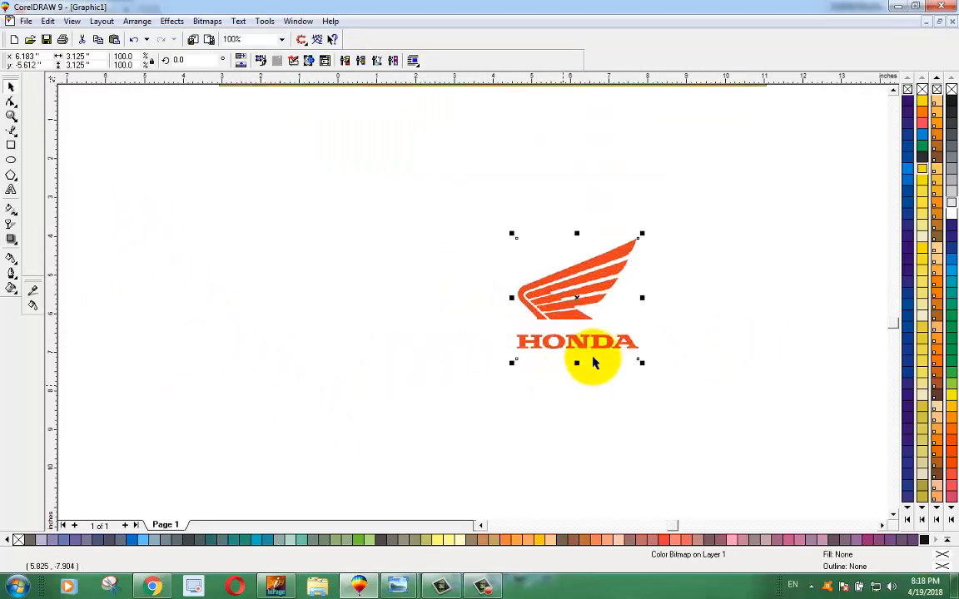
{"action": "left_click_drag", "start_coordinate": [643, 233], "coordinate": [739, 76]}
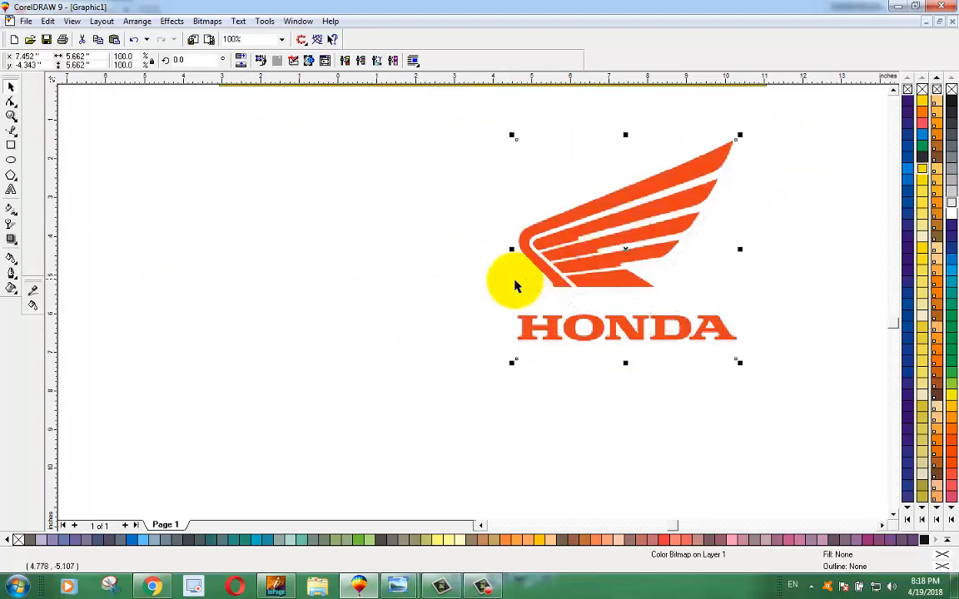
{"action": "scroll", "coordinate": [456, 289], "scroll_direction": "down", "scroll_amount": 2}
{"action": "left_click_drag", "start_coordinate": [556, 281], "coordinate": [503, 292]}
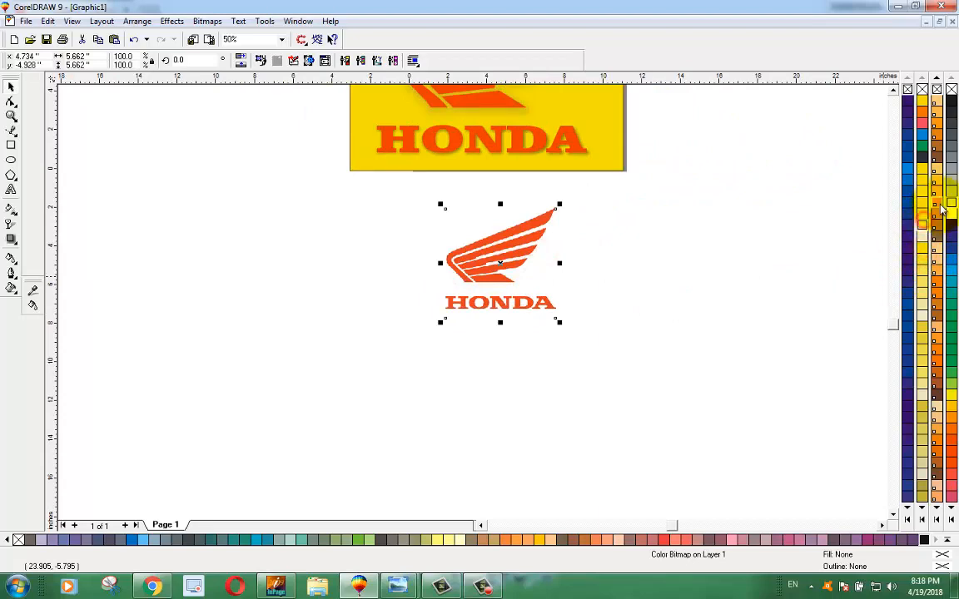
Move the large vector Honda logo next to the bitmap logo for comparison
{"action": "scroll", "coordinate": [469, 269], "scroll_direction": "down", "scroll_amount": 2}
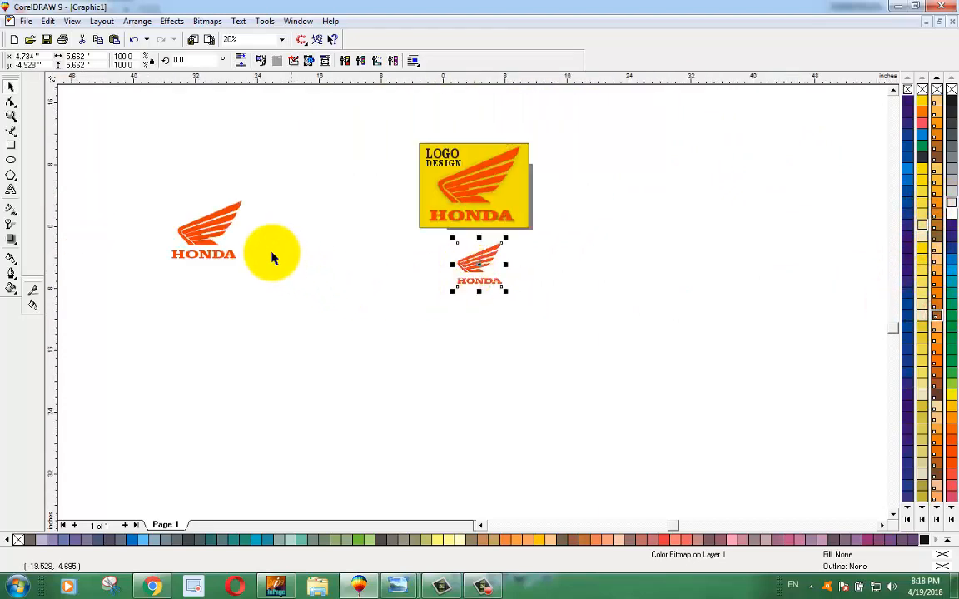
{"action": "left_click_drag", "start_coordinate": [205, 234], "coordinate": [526, 265]}
{"action": "scroll", "coordinate": [526, 265], "scroll_direction": "up", "scroll_amount": 3}
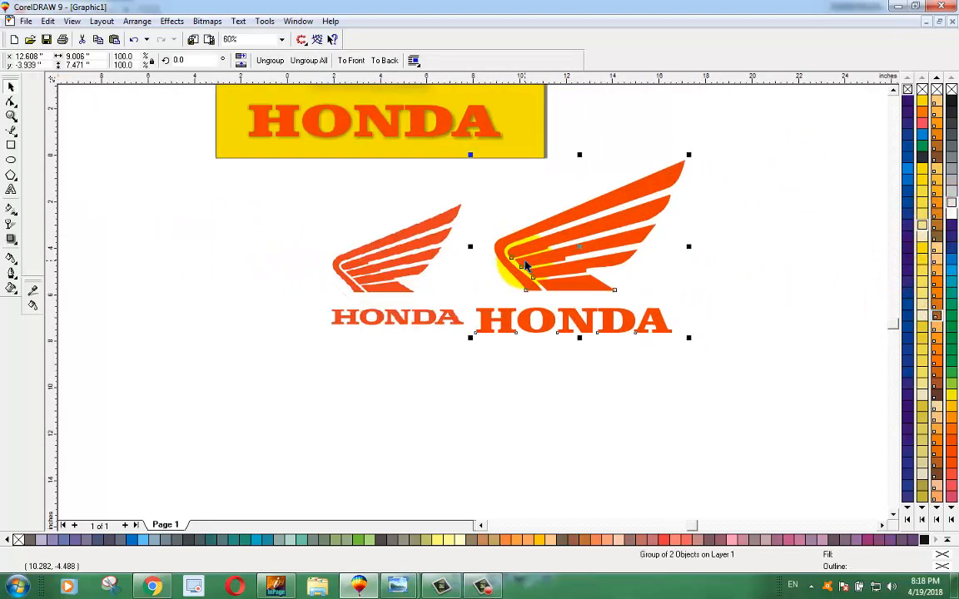
{"action": "scroll", "coordinate": [578, 283], "scroll_direction": "up", "scroll_amount": 2}
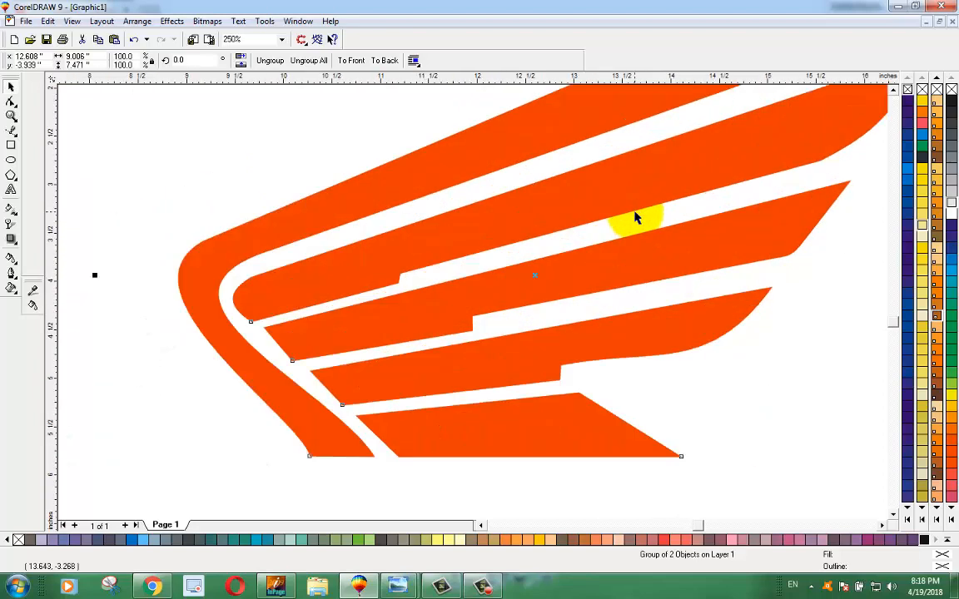
{"action": "scroll", "coordinate": [635, 218], "scroll_direction": "down", "scroll_amount": 3}
Ungroup the vector Honda logo and its wing so that every piece is separate
{"action": "left_click", "coordinate": [269, 60]}
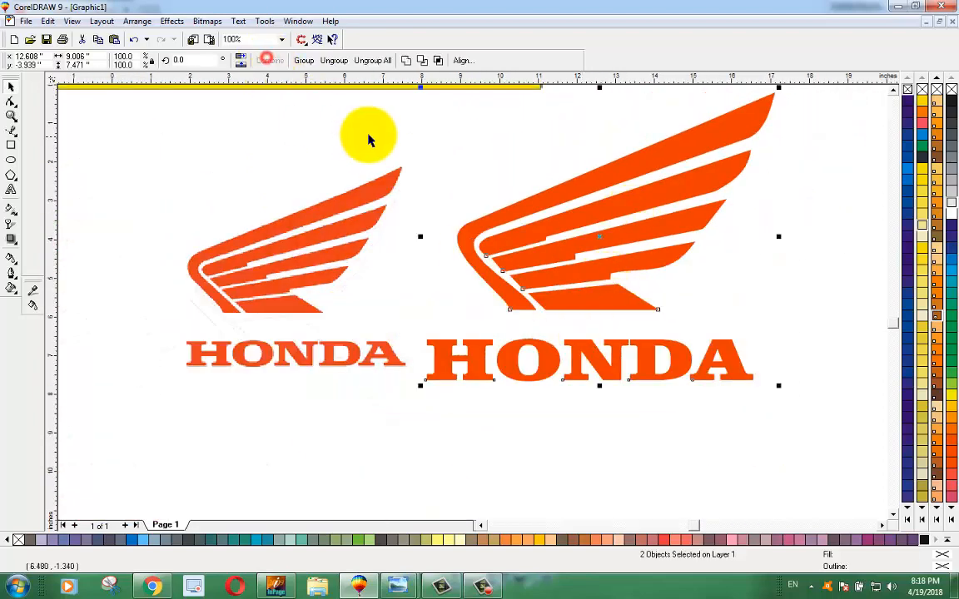
{"action": "left_click", "coordinate": [423, 117]}
{"action": "left_click", "coordinate": [582, 260]}
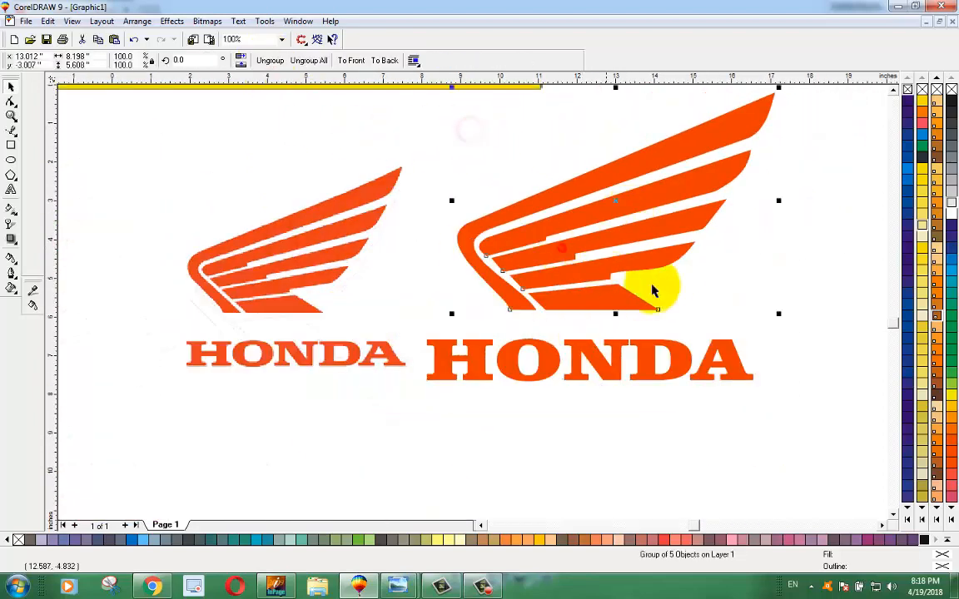
{"action": "left_click", "coordinate": [267, 60]}
{"action": "left_click", "coordinate": [306, 133]}
Fill the vector wing's top feather with RGB Blue and the second feather with yellow PANTONE H 10-9 CVC
{"action": "left_click", "coordinate": [592, 184]}
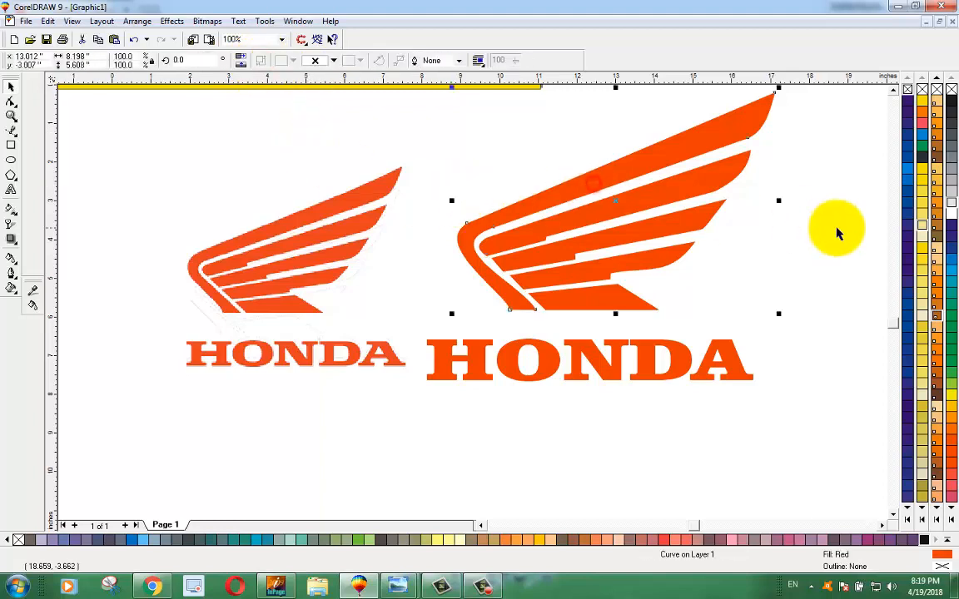
{"action": "left_click", "coordinate": [951, 215]}
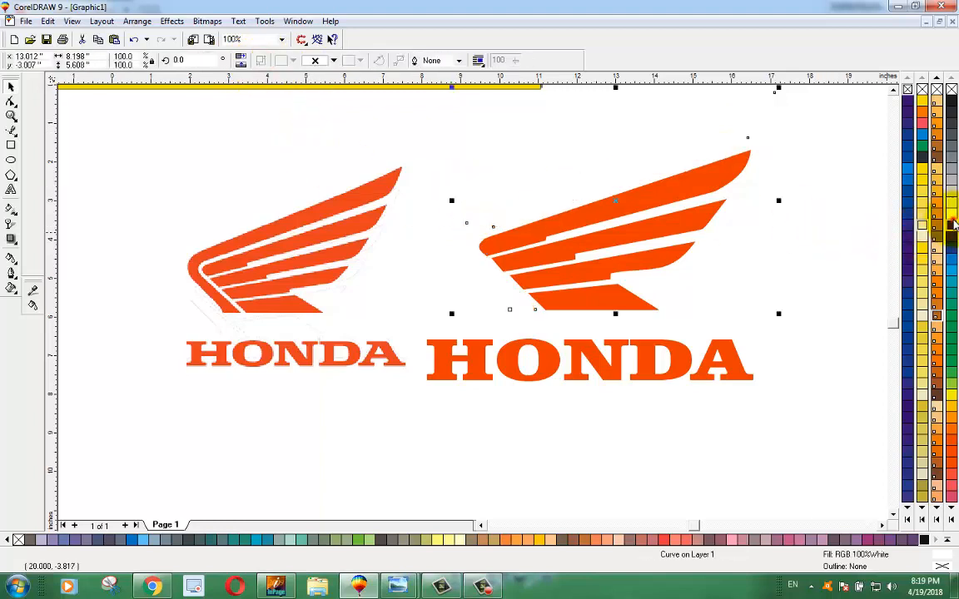
{"action": "left_click", "coordinate": [955, 225]}
{"action": "left_click", "coordinate": [644, 204]}
{"action": "left_click", "coordinate": [926, 249]}
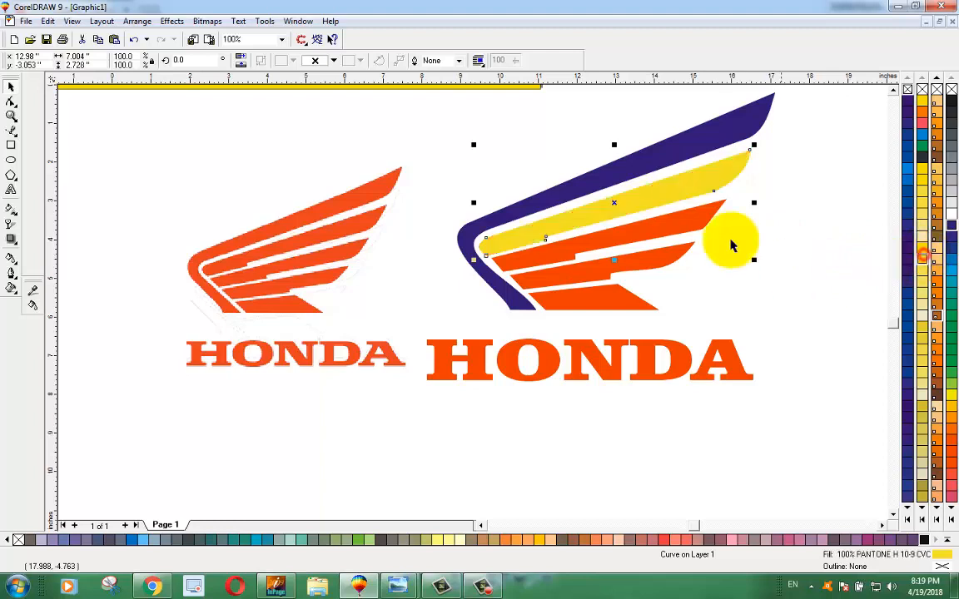
Fill the wing's third feather green, the fourth RGB Yellow, and the lowest one PANTONE Hexachrome pinkish red
{"action": "left_click", "coordinate": [683, 240]}
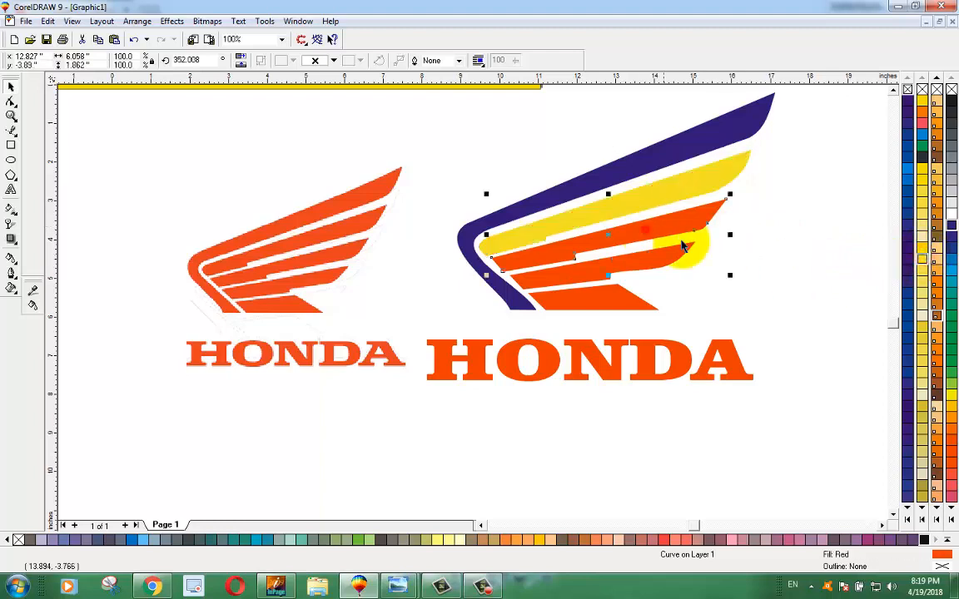
{"action": "left_click", "coordinate": [951, 338]}
{"action": "left_click", "coordinate": [656, 266]}
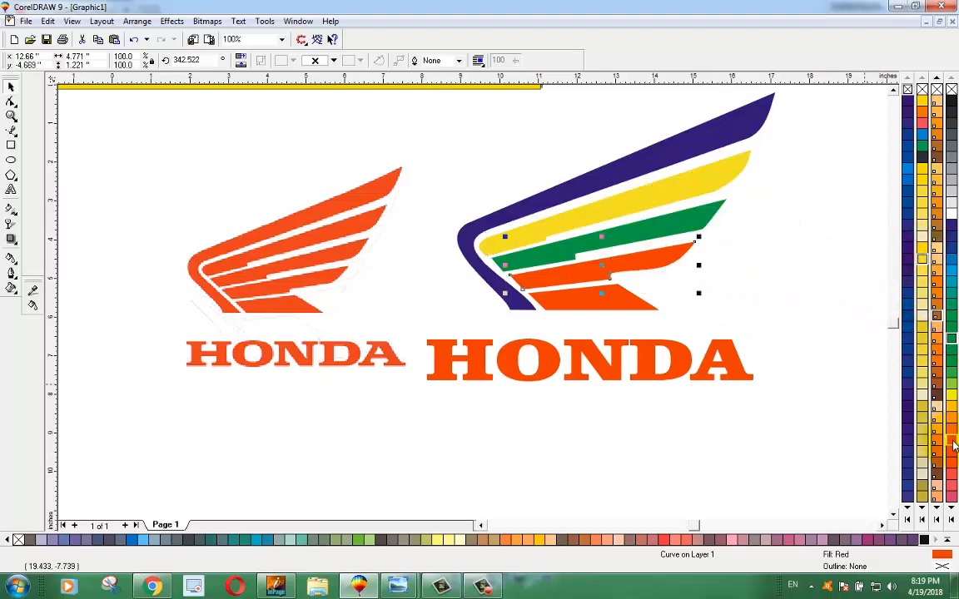
{"action": "left_click", "coordinate": [949, 400]}
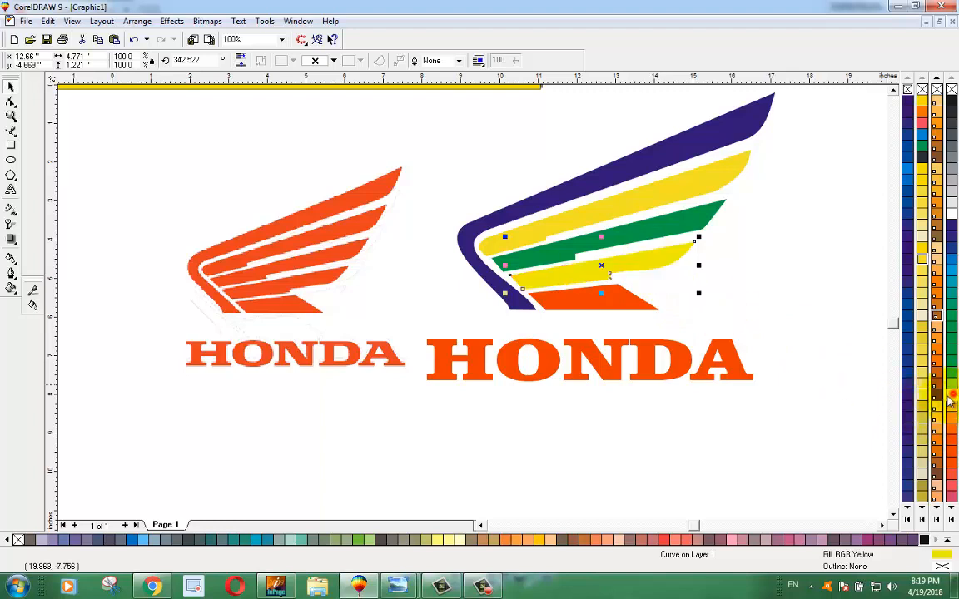
{"action": "left_click", "coordinate": [616, 305]}
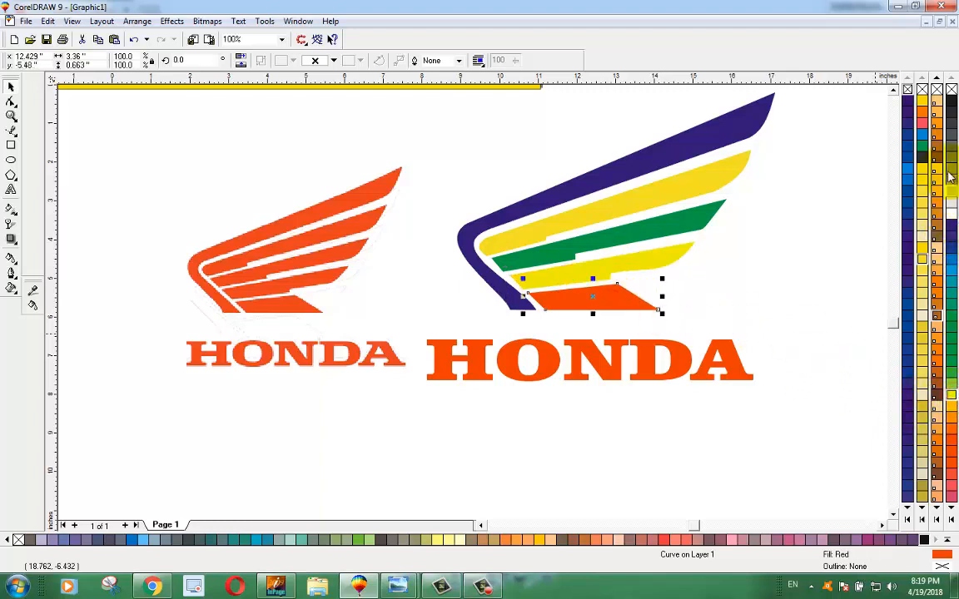
{"action": "left_click", "coordinate": [921, 130]}
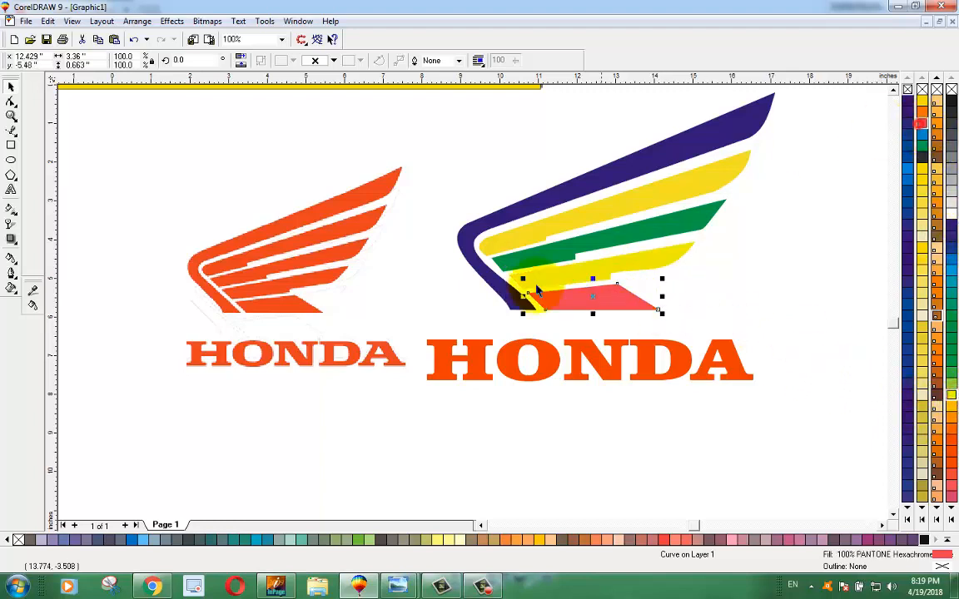
{"action": "left_click", "coordinate": [799, 284]}
Fill the vector logo's HONDA text with brown PANTONE 161 CVC
{"action": "left_click", "coordinate": [508, 364]}
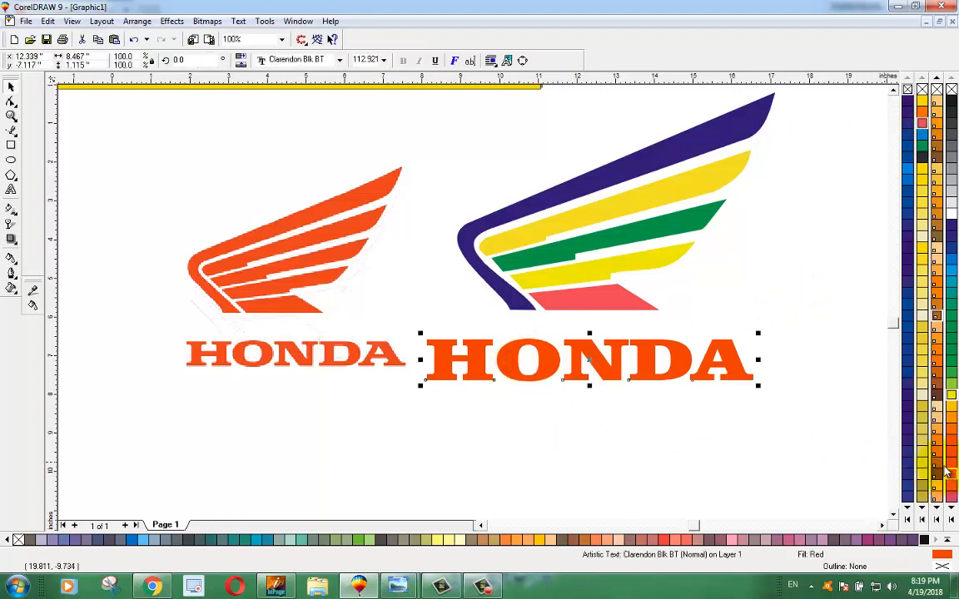
{"action": "left_click", "coordinate": [938, 476]}
{"action": "left_click", "coordinate": [633, 440]}
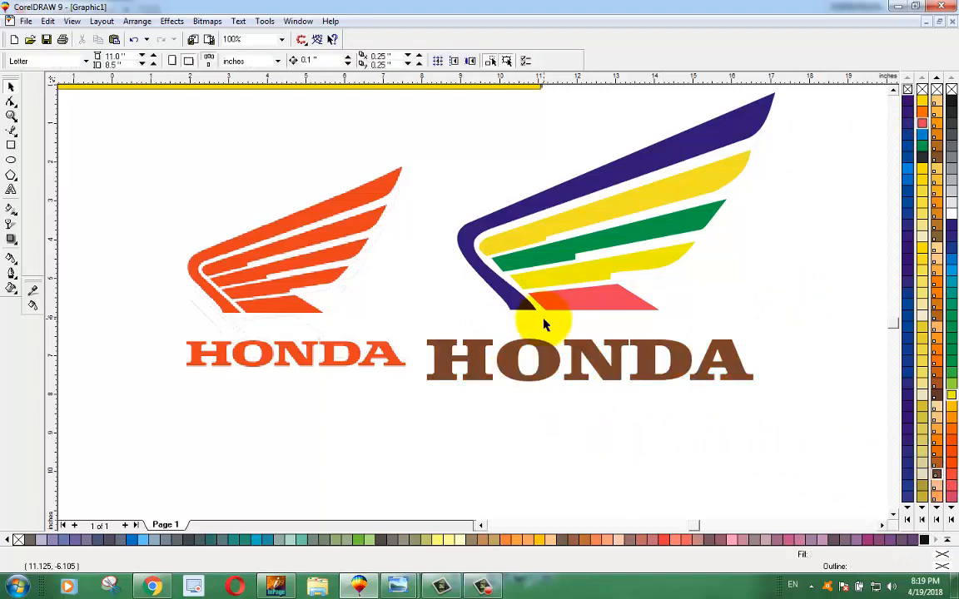
Select all five feathers of the vector wing together and fill them with PANTONE Hexachrome Black
{"action": "left_click", "coordinate": [580, 191]}
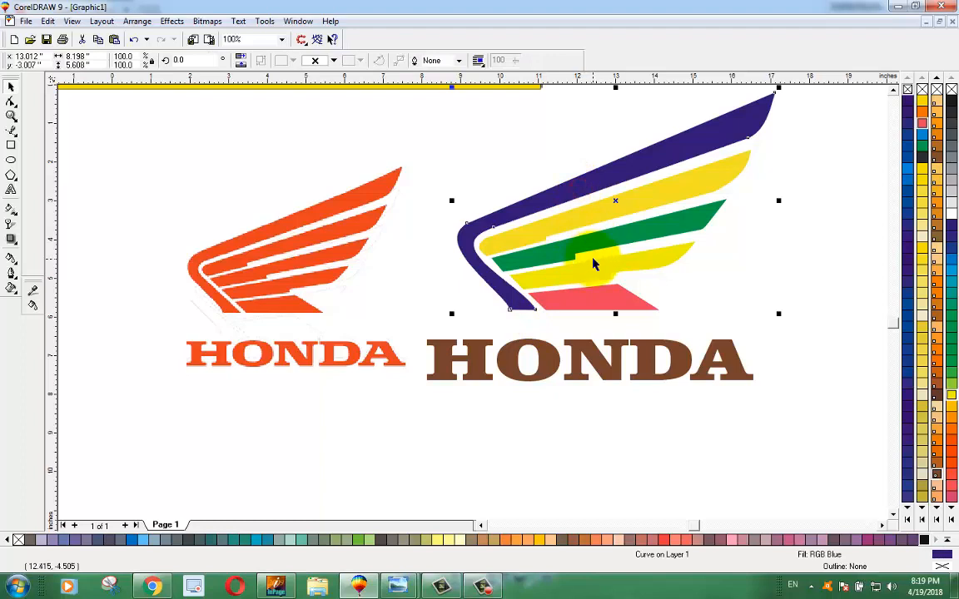
{"action": "left_click", "coordinate": [584, 221], "text": "shift"}
{"action": "left_click", "coordinate": [594, 245], "text": "shift"}
{"action": "left_click", "coordinate": [602, 272], "text": "shift"}
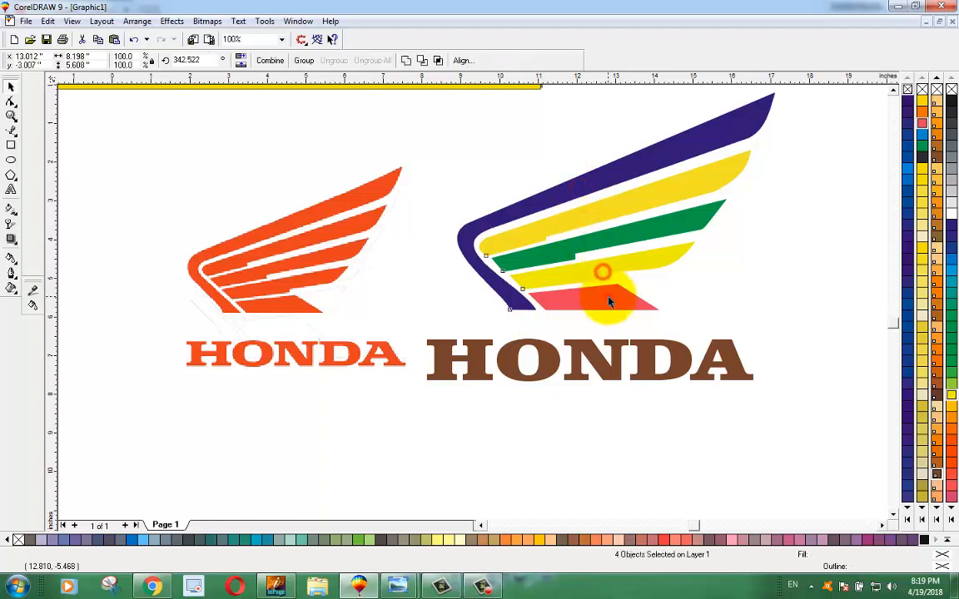
{"action": "left_click", "coordinate": [609, 302], "text": "shift"}
{"action": "left_click", "coordinate": [921, 156]}
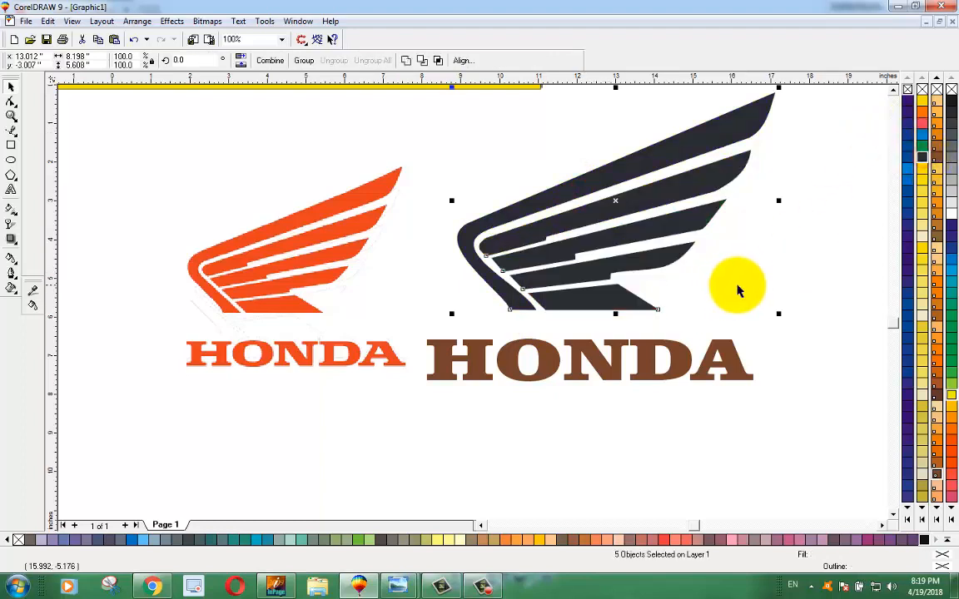
Repeat the black fill on the vector logo's HONDA text
{"action": "left_click", "coordinate": [721, 356]}
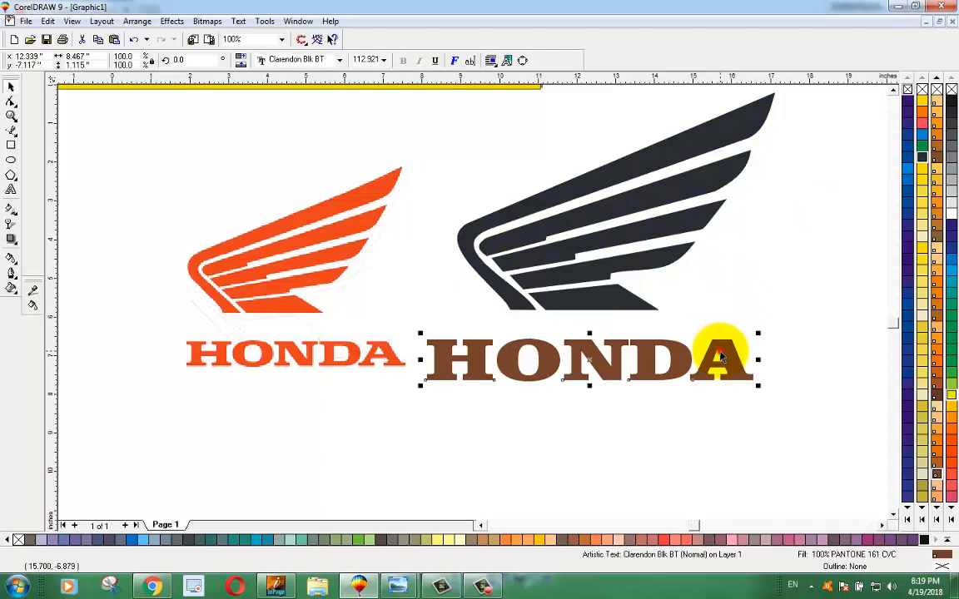
{"action": "key", "text": "ctrl+r"}
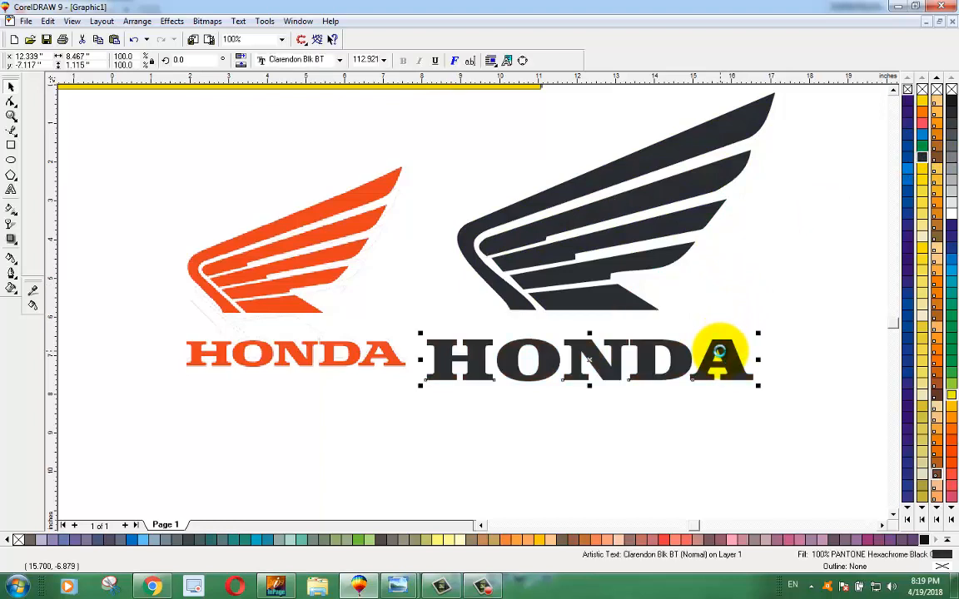
{"action": "left_click", "coordinate": [739, 440]}
Try to recolour the orange bitmap Honda logo with several blue palette colours
{"action": "scroll", "coordinate": [546, 371], "scroll_direction": "down", "scroll_amount": 2}
{"action": "scroll", "coordinate": [547, 371], "scroll_direction": "down", "scroll_amount": 1}
{"action": "left_click", "coordinate": [374, 284]}
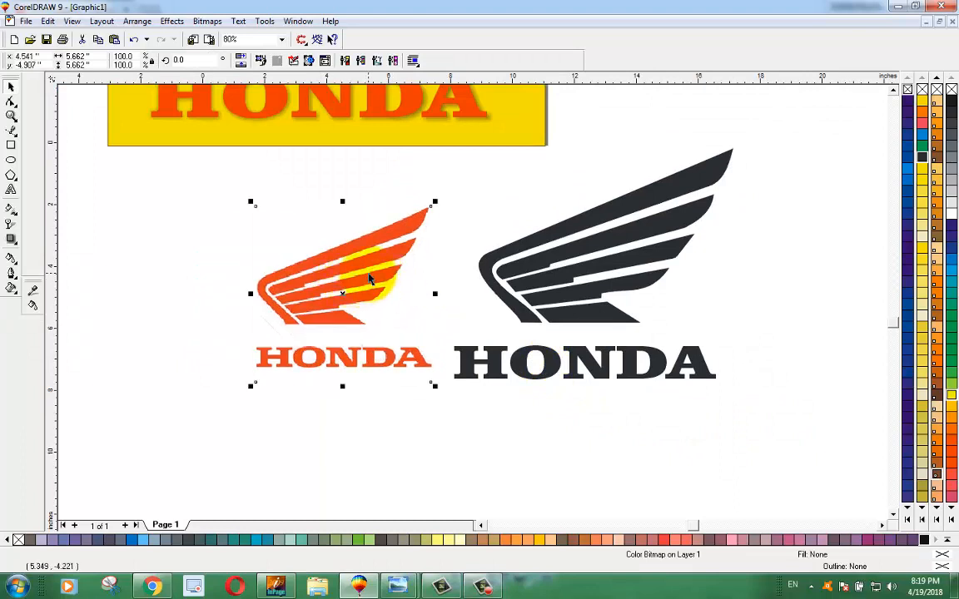
{"action": "left_click", "coordinate": [908, 335]}
{"action": "left_click", "coordinate": [909, 308]}
{"action": "left_click", "coordinate": [908, 260]}
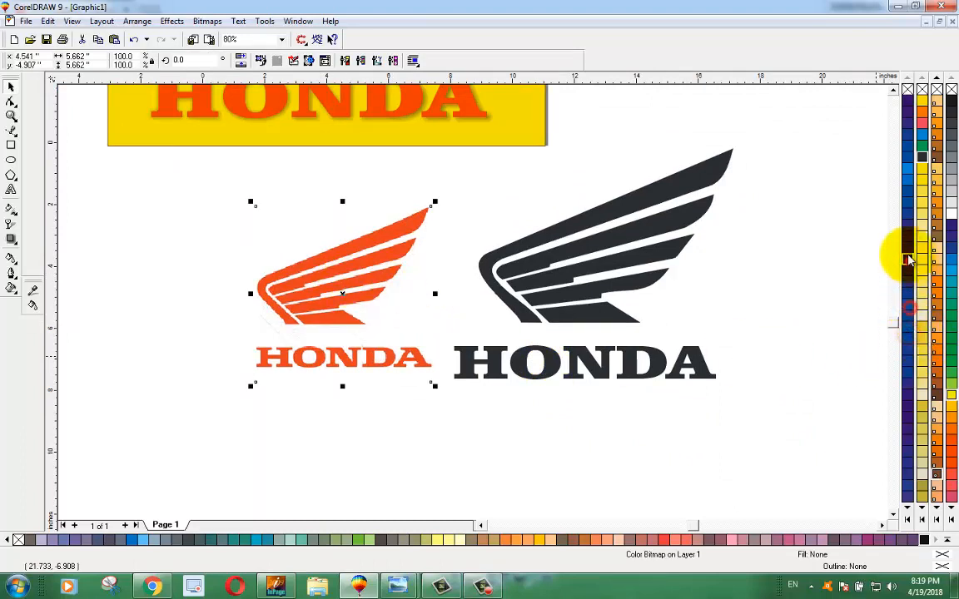
Try further palette colours on the orange bitmap Honda logo and shift it slightly
{"action": "left_click", "coordinate": [919, 216]}
{"action": "left_click", "coordinate": [936, 214]}
{"action": "left_click", "coordinate": [923, 285]}
{"action": "left_click", "coordinate": [922, 311]}
{"action": "left_click_drag", "start_coordinate": [349, 251], "coordinate": [386, 238]}
{"action": "left_click_drag", "start_coordinate": [365, 280], "coordinate": [328, 294]}
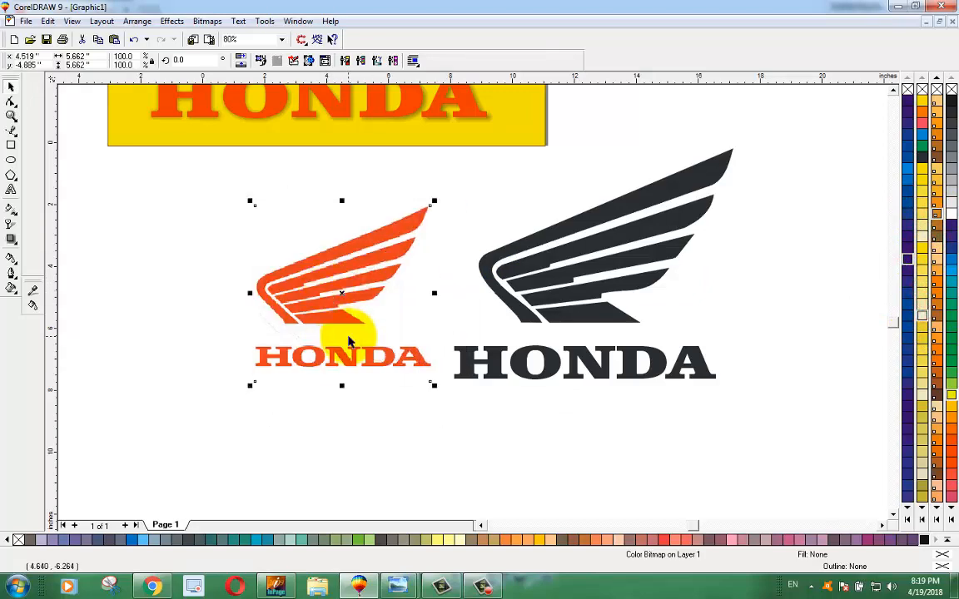
Examine the feather edges of the bitmap logo and the vector logo at high magnification to compare their sharpness
{"action": "scroll", "coordinate": [315, 267], "scroll_direction": "up", "scroll_amount": 5}
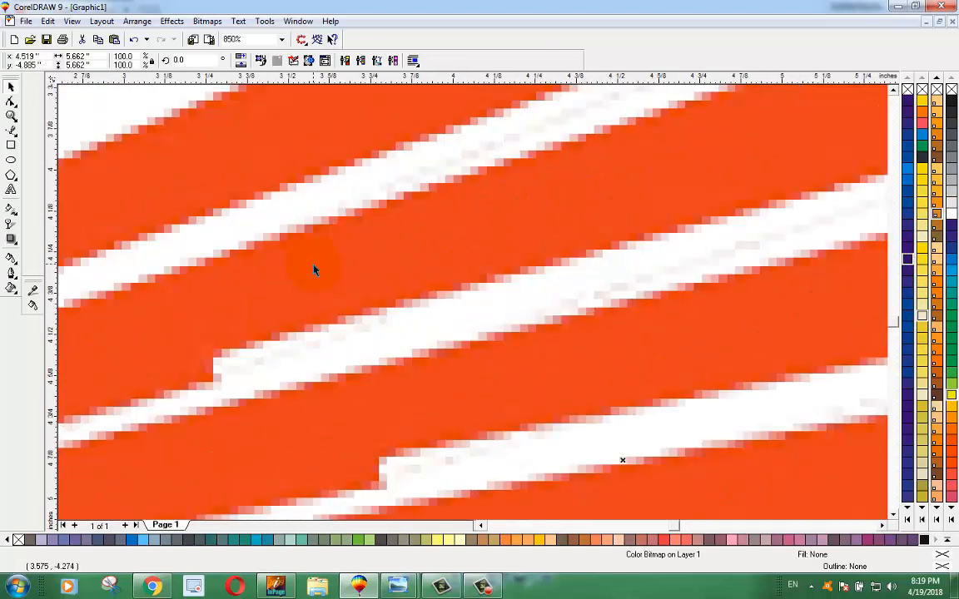
{"action": "left_click_drag", "start_coordinate": [375, 240], "coordinate": [359, 298]}
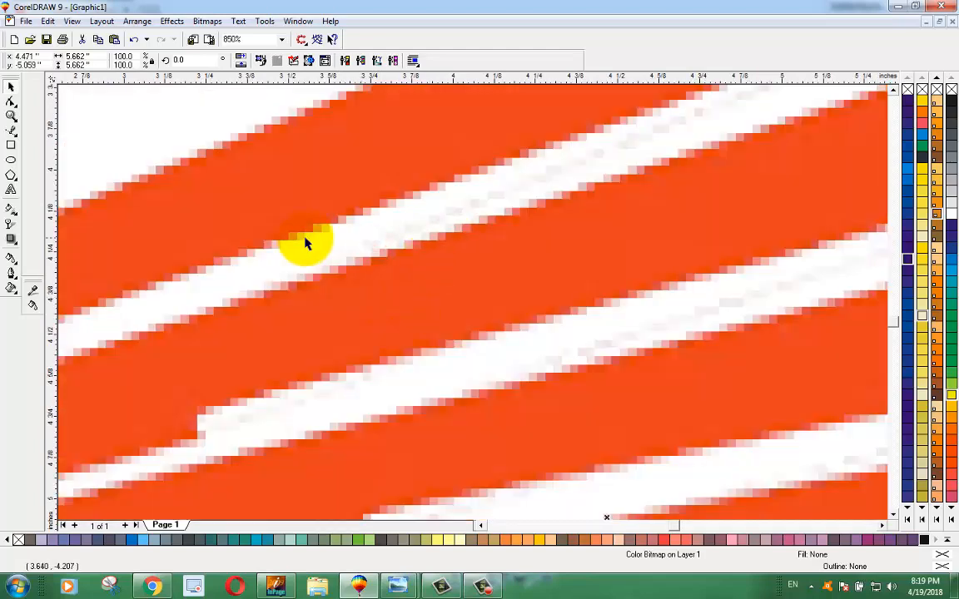
{"action": "scroll", "coordinate": [454, 207], "scroll_direction": "down", "scroll_amount": 5}
{"action": "scroll", "coordinate": [796, 177], "scroll_direction": "up", "scroll_amount": 4}
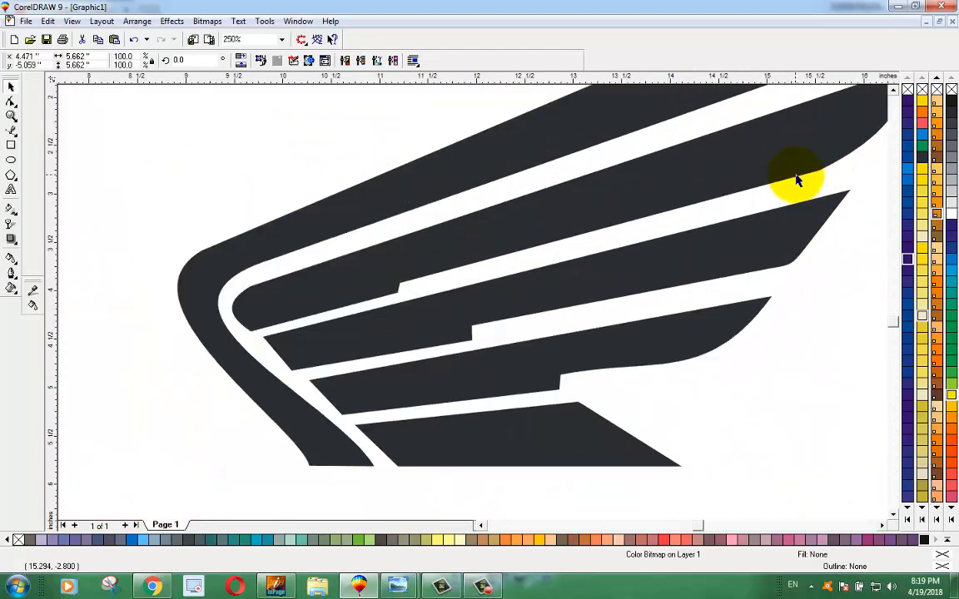
{"action": "scroll", "coordinate": [583, 214], "scroll_direction": "up", "scroll_amount": 4}
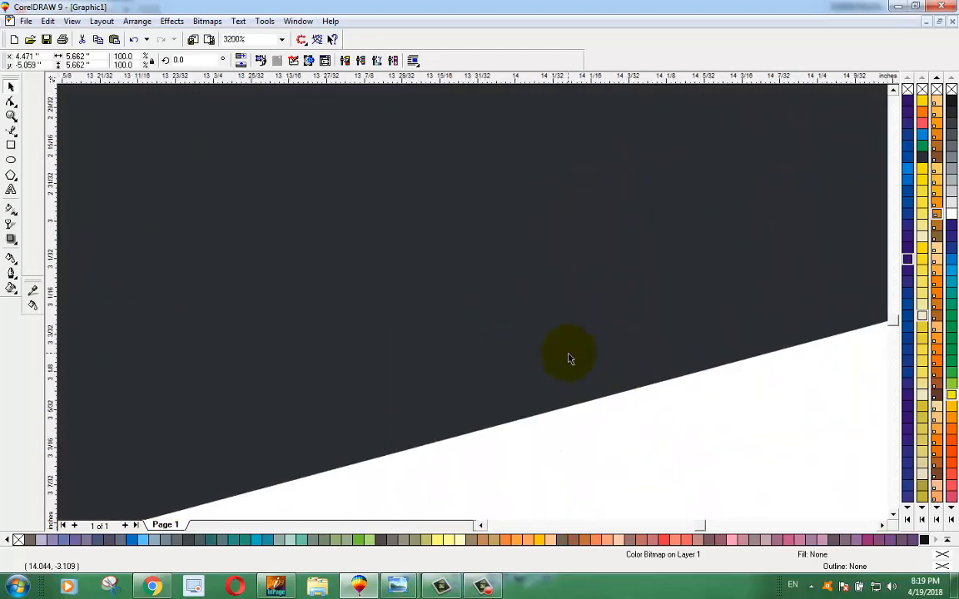
{"action": "scroll", "coordinate": [570, 358], "scroll_direction": "down", "scroll_amount": 5}
{"action": "scroll", "coordinate": [547, 364], "scroll_direction": "up", "scroll_amount": 3}
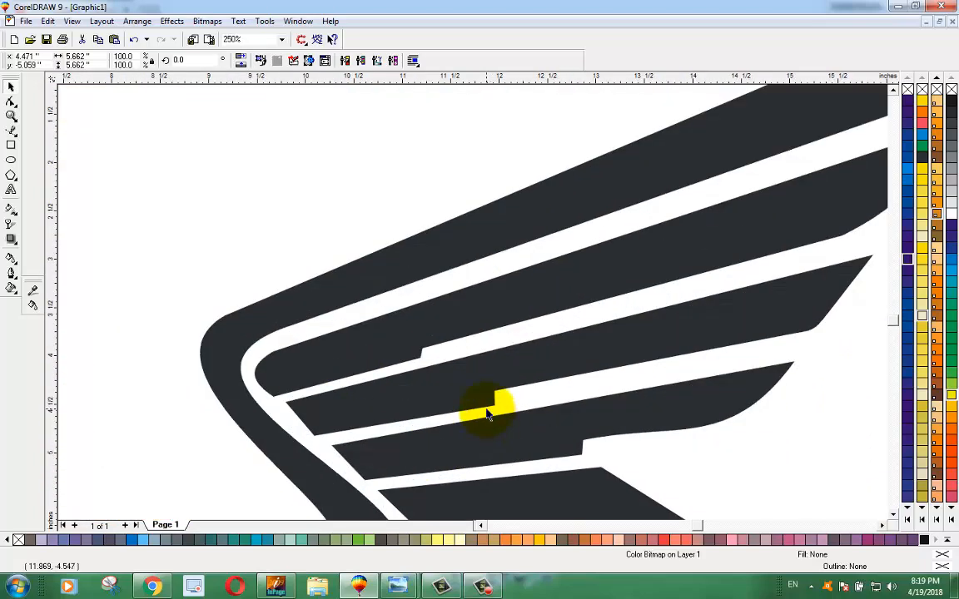
{"action": "left_click", "coordinate": [449, 353]}
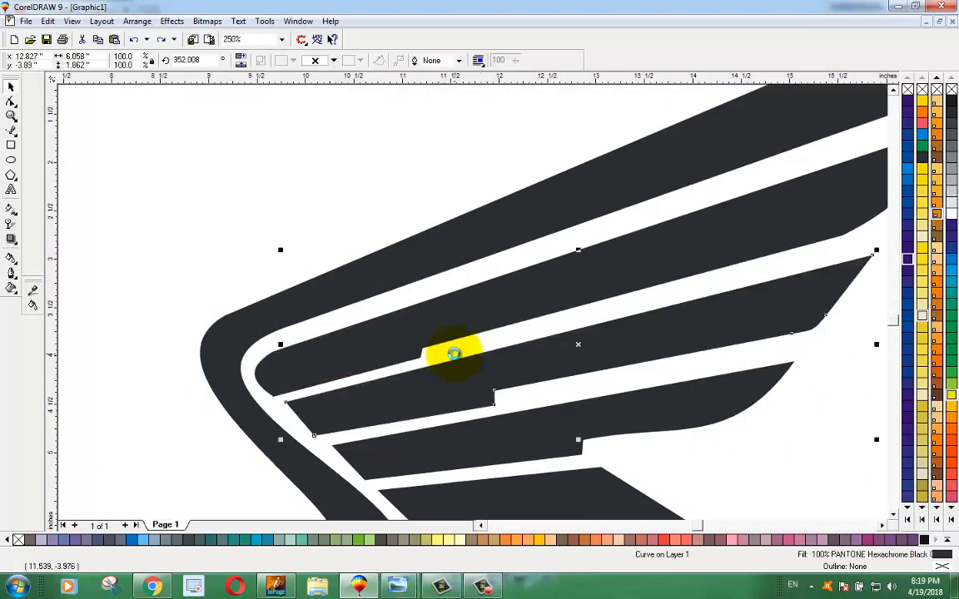
{"action": "scroll", "coordinate": [516, 389], "scroll_direction": "down", "scroll_amount": 3}
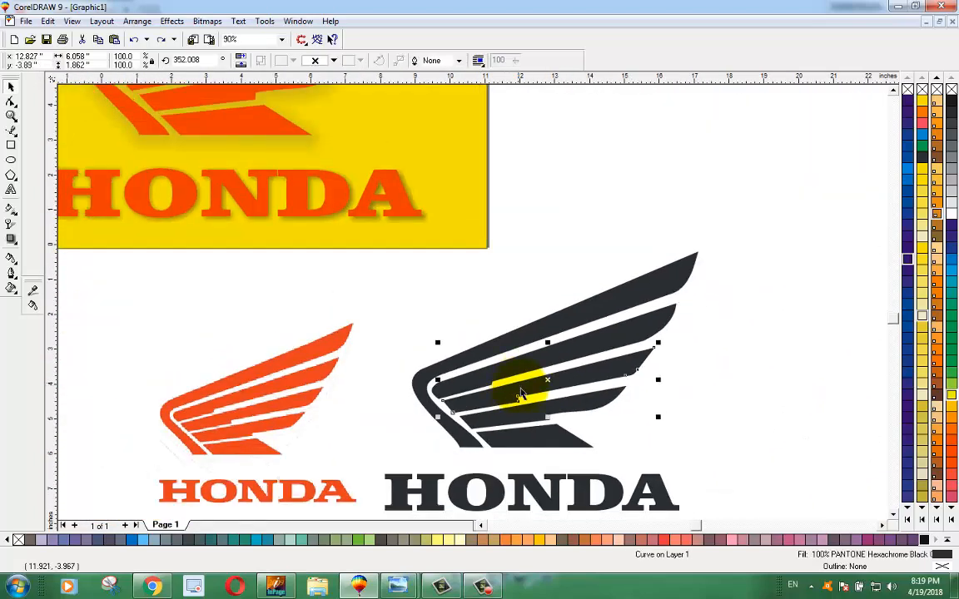
{"action": "left_click", "coordinate": [764, 386]}
{"action": "left_click", "coordinate": [893, 516]}
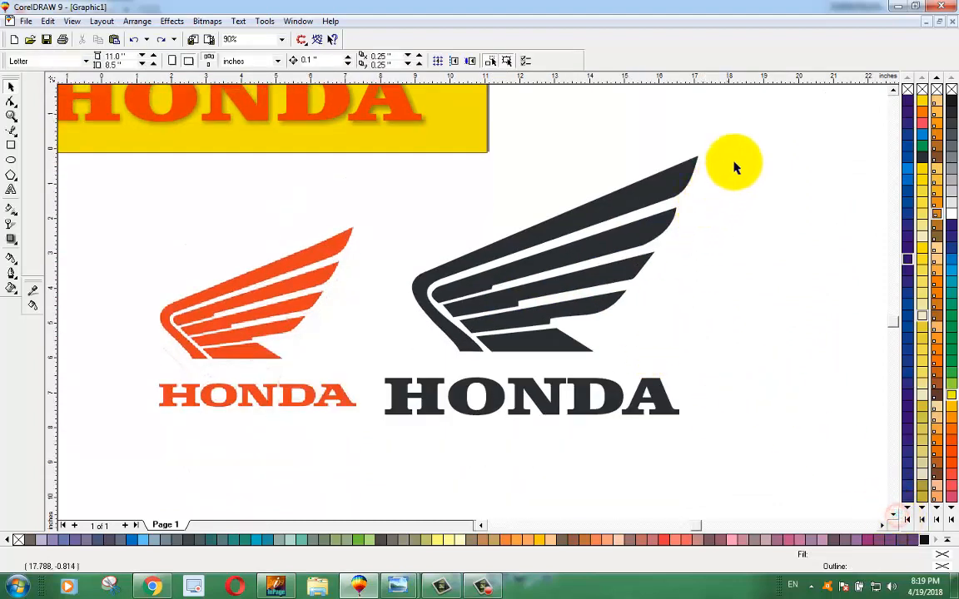
Undo the last moves of the bitmap logo and clear the selection
{"action": "key", "text": "ctrl+z"}
{"action": "key", "text": "ctrl+z"}
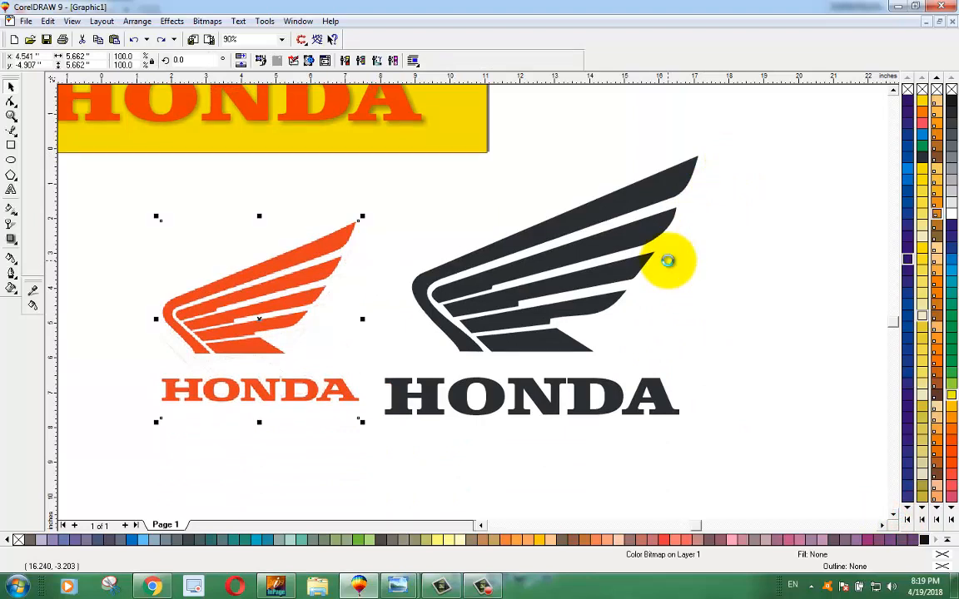
{"action": "left_click", "coordinate": [726, 255]}
{"action": "left_click", "coordinate": [753, 141]}
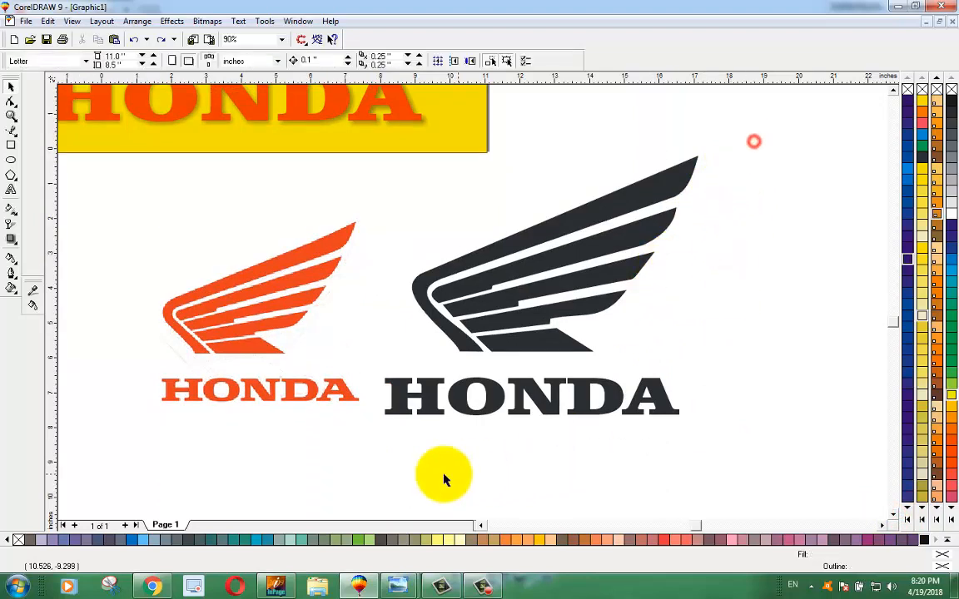
Select the whole vector logo, wing and HONDA text together, and fill it with orange-red
{"action": "left_click_drag", "start_coordinate": [444, 479], "coordinate": [337, 471]}
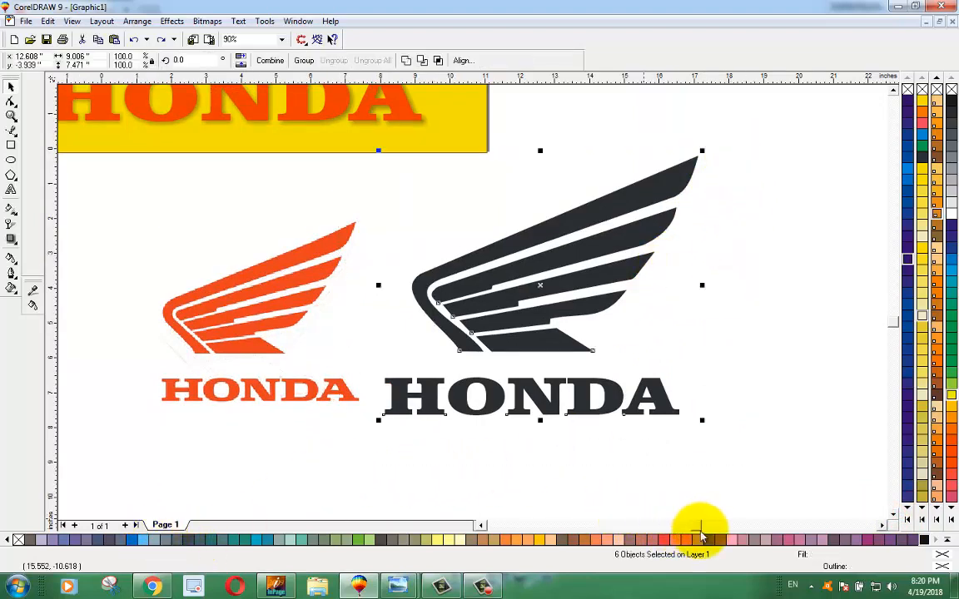
{"action": "left_click", "coordinate": [893, 516]}
{"action": "left_click", "coordinate": [947, 539]}
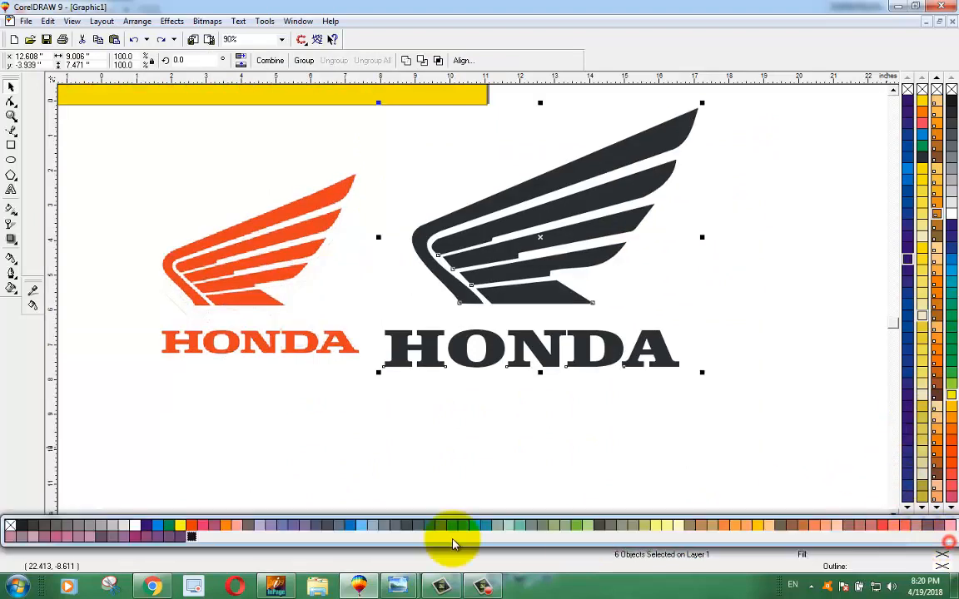
{"action": "left_click", "coordinate": [188, 524]}
{"action": "left_click", "coordinate": [576, 436]}
Move the yellow-background Honda artwork off the left side of the page and place the bitmap logo on the page
{"action": "scroll", "coordinate": [502, 383], "scroll_direction": "down", "scroll_amount": 2}
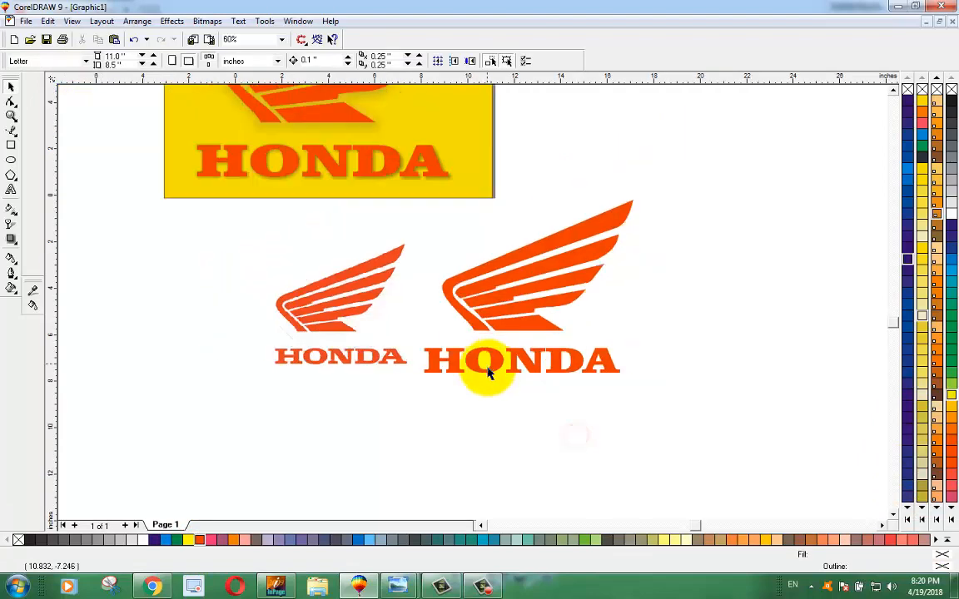
{"action": "scroll", "coordinate": [439, 255], "scroll_direction": "down", "scroll_amount": 1}
{"action": "left_click", "coordinate": [896, 90]}
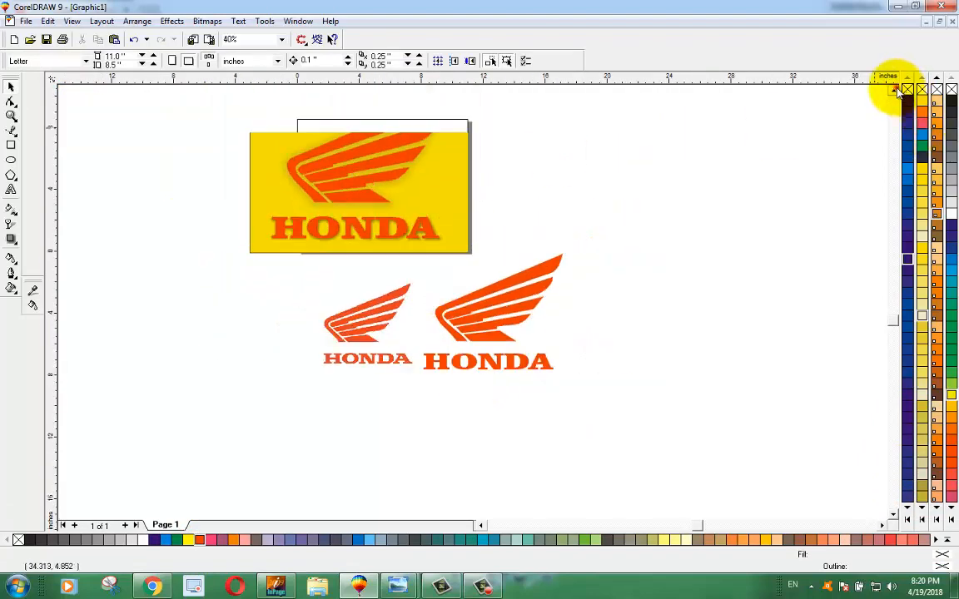
{"action": "left_click", "coordinate": [896, 90]}
{"action": "left_click", "coordinate": [896, 90]}
{"action": "left_click_drag", "start_coordinate": [213, 161], "coordinate": [500, 359]}
{"action": "left_click_drag", "start_coordinate": [438, 321], "coordinate": [190, 261]}
{"action": "left_click_drag", "start_coordinate": [364, 439], "coordinate": [350, 266]}
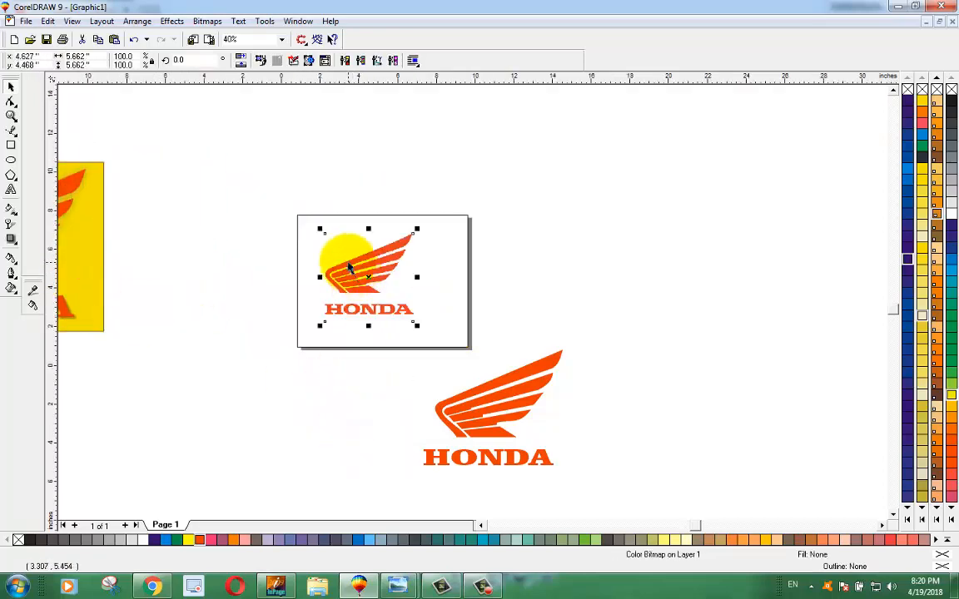
Enlarge the bitmap logo to about 9.22 inches square and position it so the wing fills the page
{"action": "scroll", "coordinate": [349, 266], "scroll_direction": "up", "scroll_amount": 4}
{"action": "scroll", "coordinate": [250, 187], "scroll_direction": "up", "scroll_amount": 3}
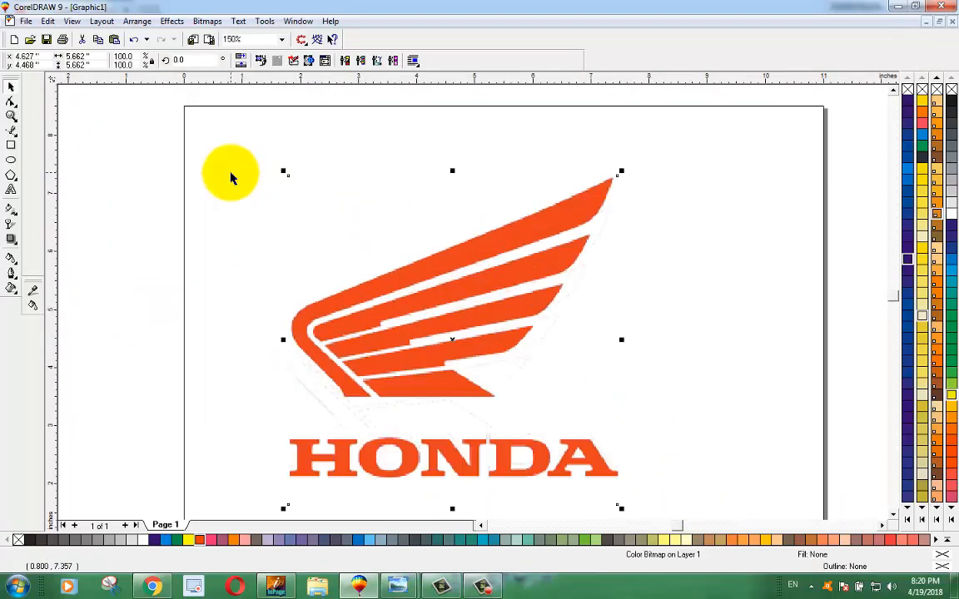
{"action": "left_click_drag", "start_coordinate": [621, 170], "coordinate": [727, 132]}
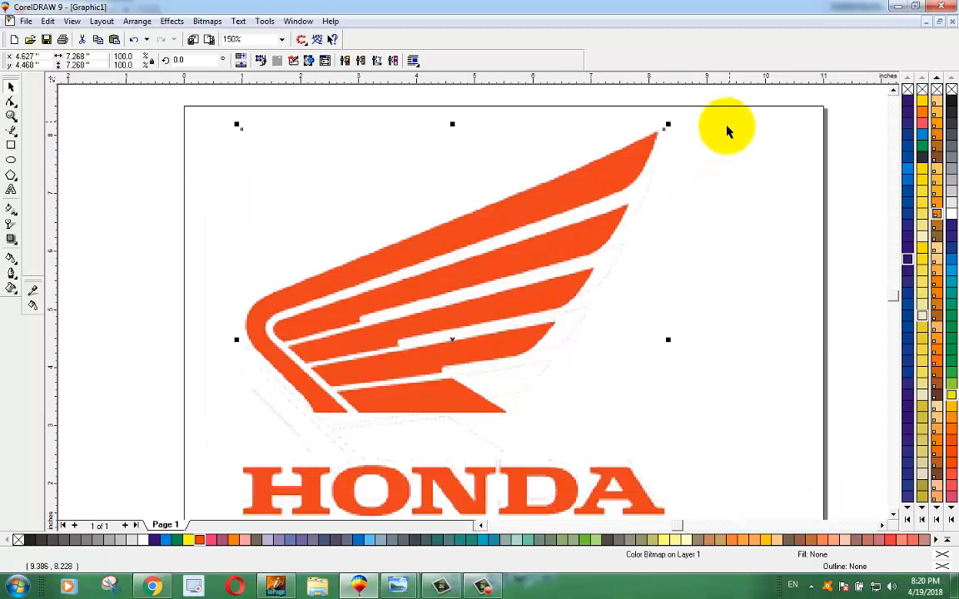
{"action": "left_click_drag", "start_coordinate": [667, 124], "coordinate": [683, 109]}
{"action": "left_click_drag", "start_coordinate": [452, 281], "coordinate": [480, 308]}
{"action": "left_click_drag", "start_coordinate": [708, 137], "coordinate": [735, 112]}
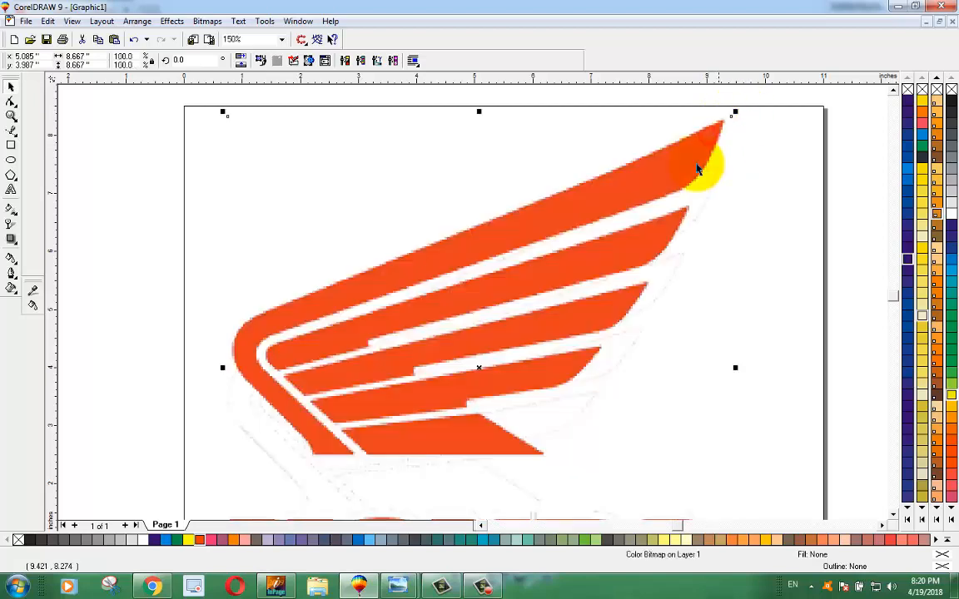
{"action": "left_click_drag", "start_coordinate": [635, 198], "coordinate": [632, 241]}
{"action": "left_click_drag", "start_coordinate": [735, 159], "coordinate": [758, 142]}
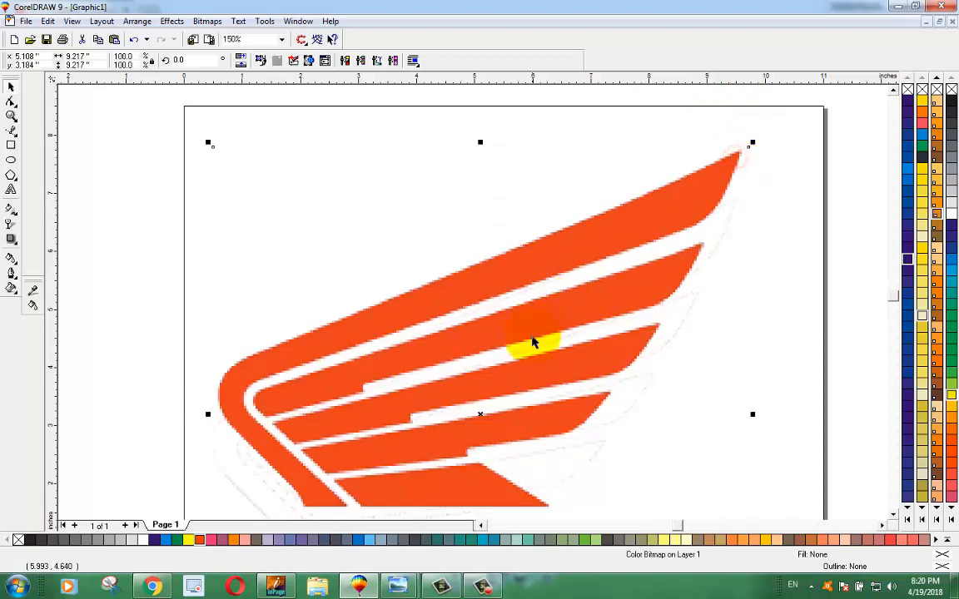
{"action": "left_click_drag", "start_coordinate": [506, 388], "coordinate": [524, 355]}
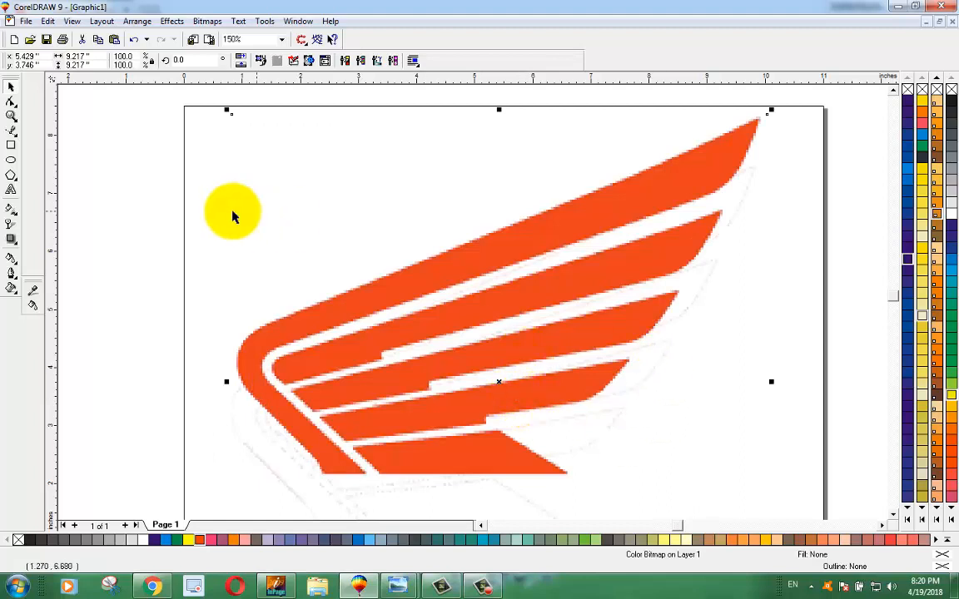
{"action": "left_click", "coordinate": [140, 189]}
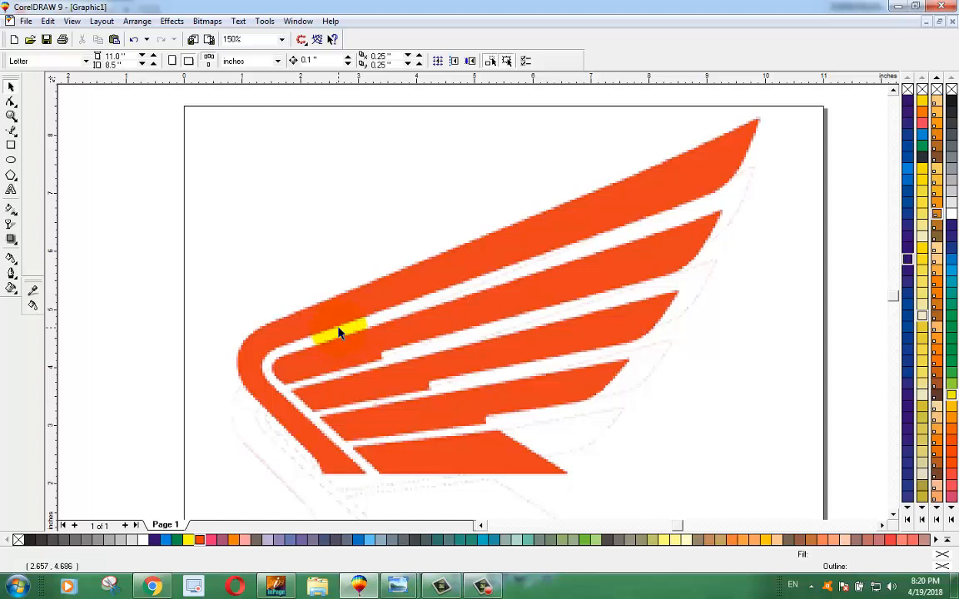
{"action": "left_click", "coordinate": [894, 515]}
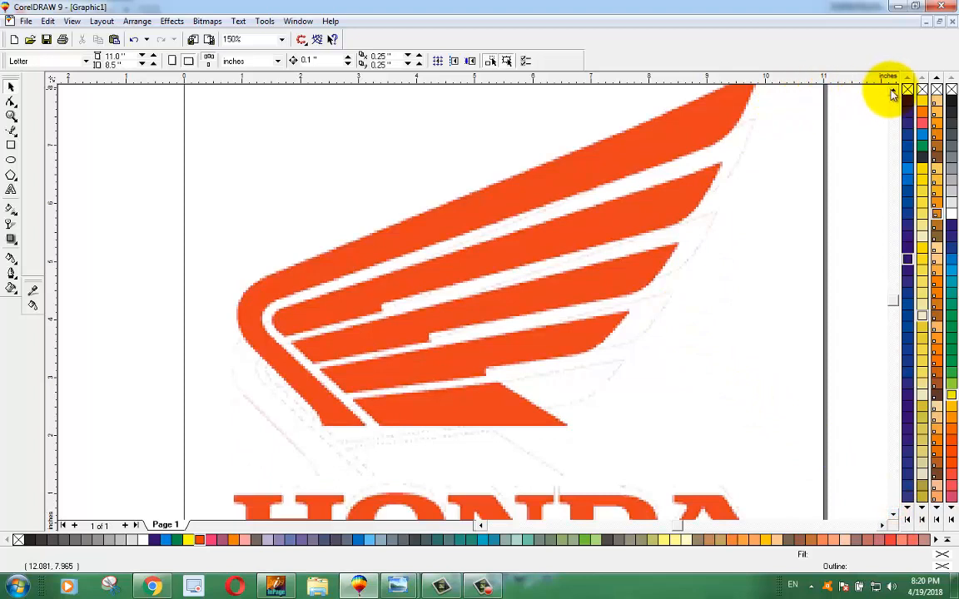
{"action": "left_click", "coordinate": [892, 90]}
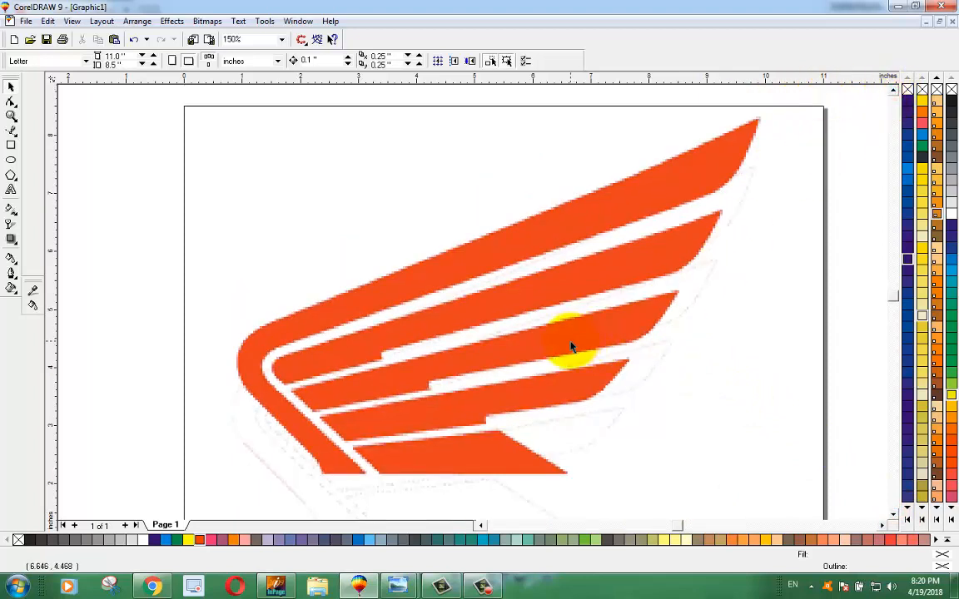
Draw a rectangle about 7.54 by 6.16 inches from the wing's lower-left end to its upper tip and convert it to curves
{"action": "left_click", "coordinate": [12, 148]}
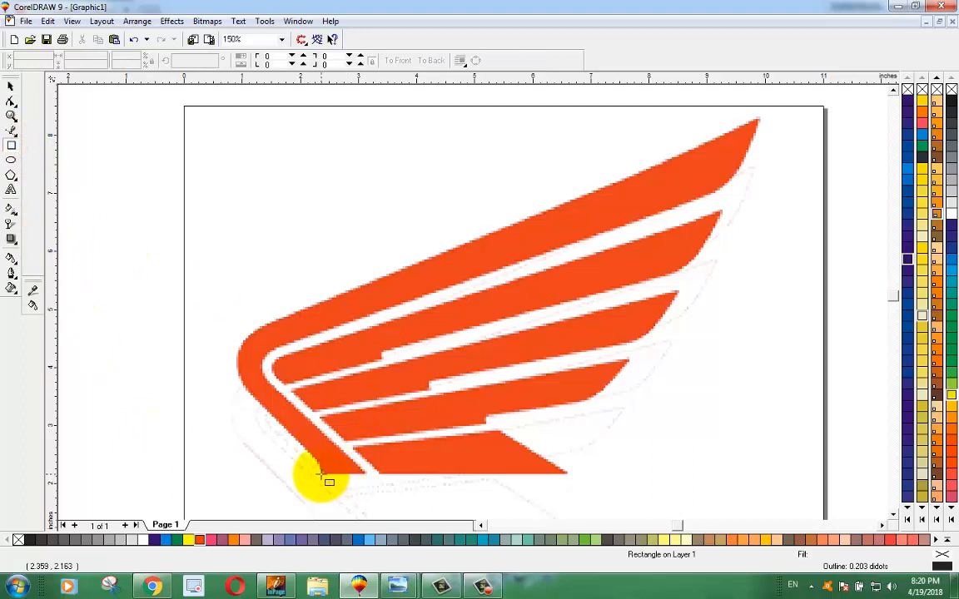
{"action": "left_click_drag", "start_coordinate": [321, 474], "coordinate": [832, 46]}
{"action": "left_click_drag", "start_coordinate": [756, 164], "coordinate": [760, 171]}
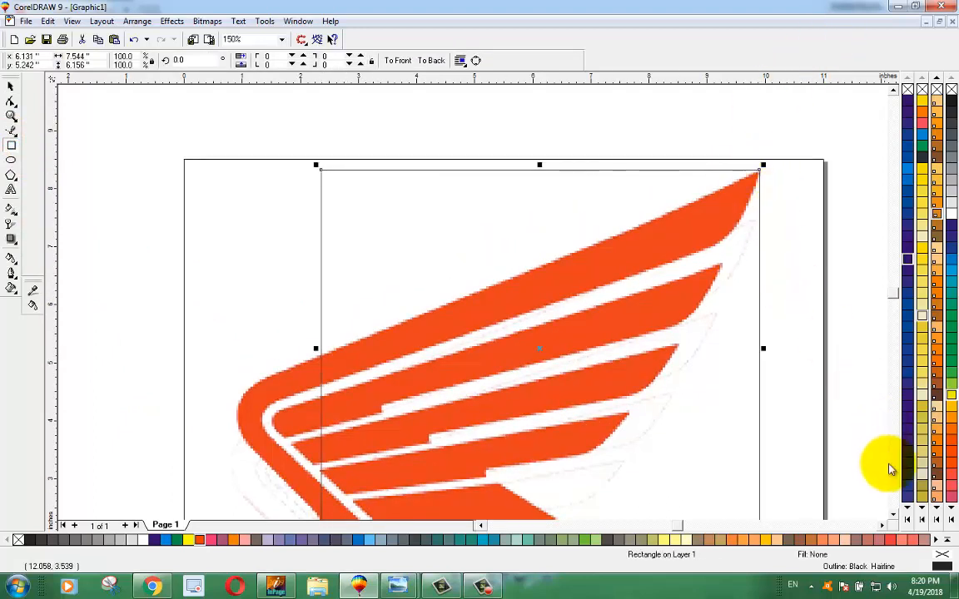
{"action": "left_click", "coordinate": [891, 513]}
{"action": "scroll", "coordinate": [701, 291], "scroll_direction": "down", "scroll_amount": 1}
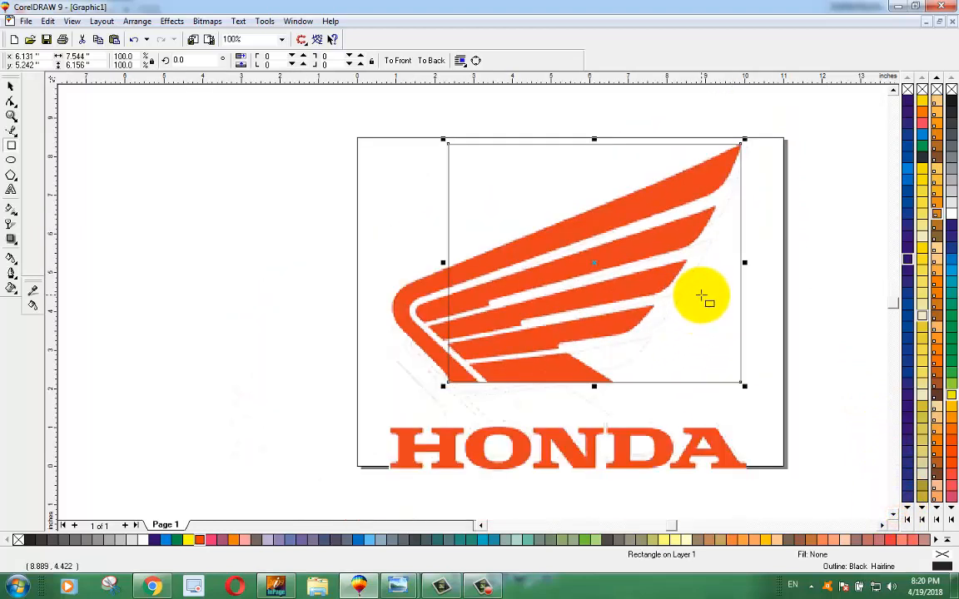
{"action": "key", "text": "ctrl+q"}
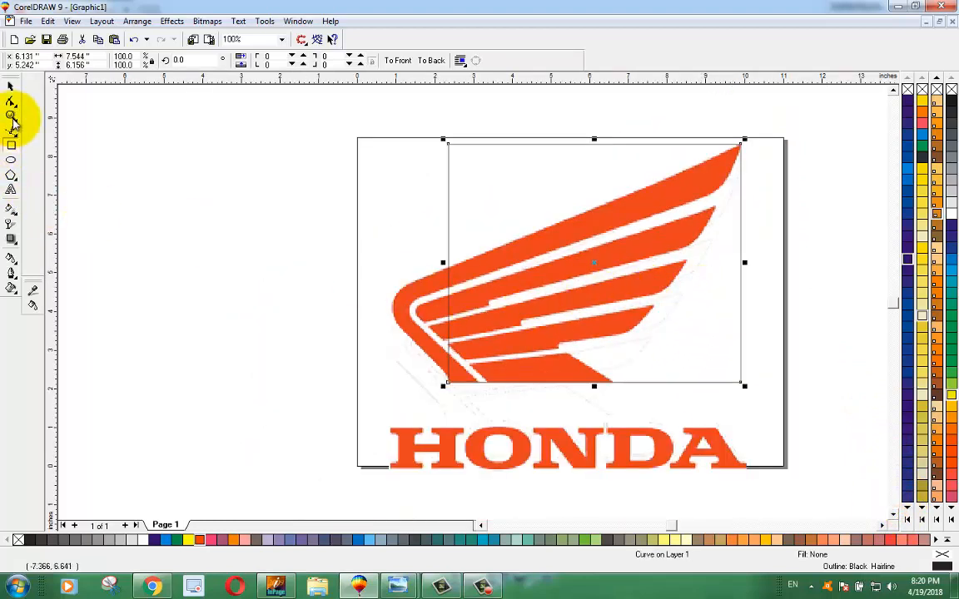
Delete the curve's upper-left corner node, then add two nodes and place them on the outer bend of the wing's top feather
{"action": "left_click", "coordinate": [13, 102]}
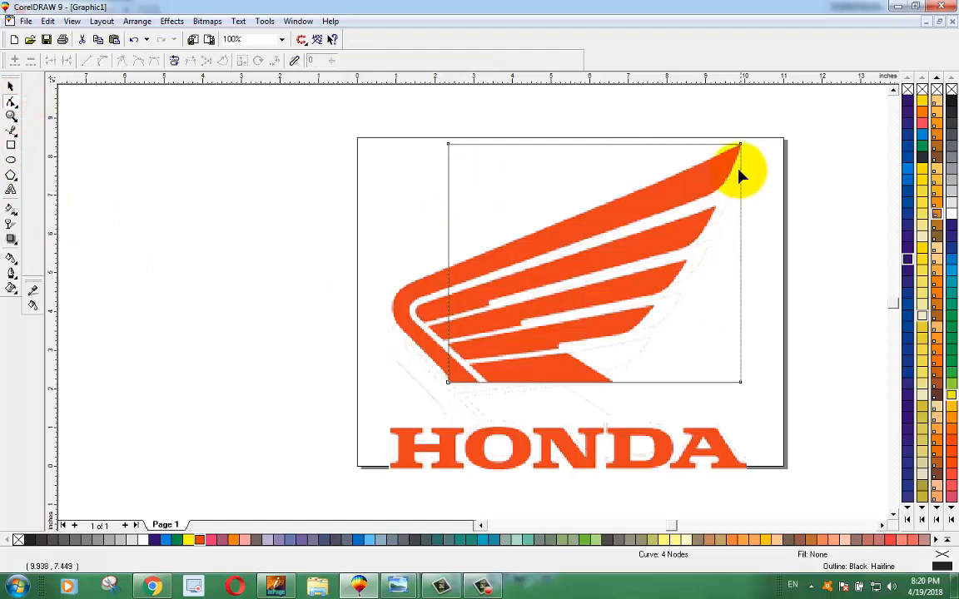
{"action": "left_click", "coordinate": [448, 144]}
{"action": "key", "text": "Delete"}
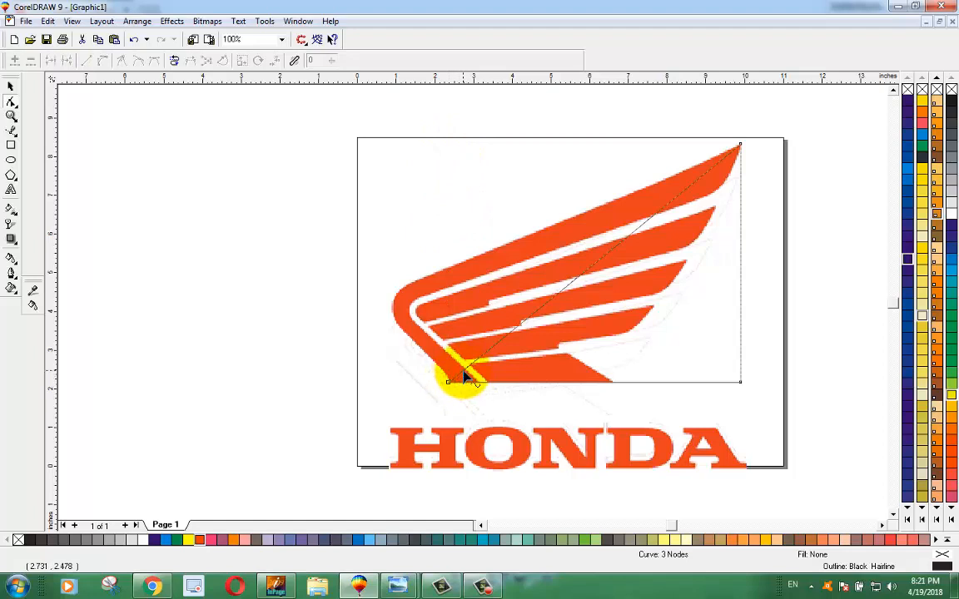
{"action": "double_click", "coordinate": [463, 376]}
{"action": "left_click_drag", "start_coordinate": [466, 377], "coordinate": [397, 326]}
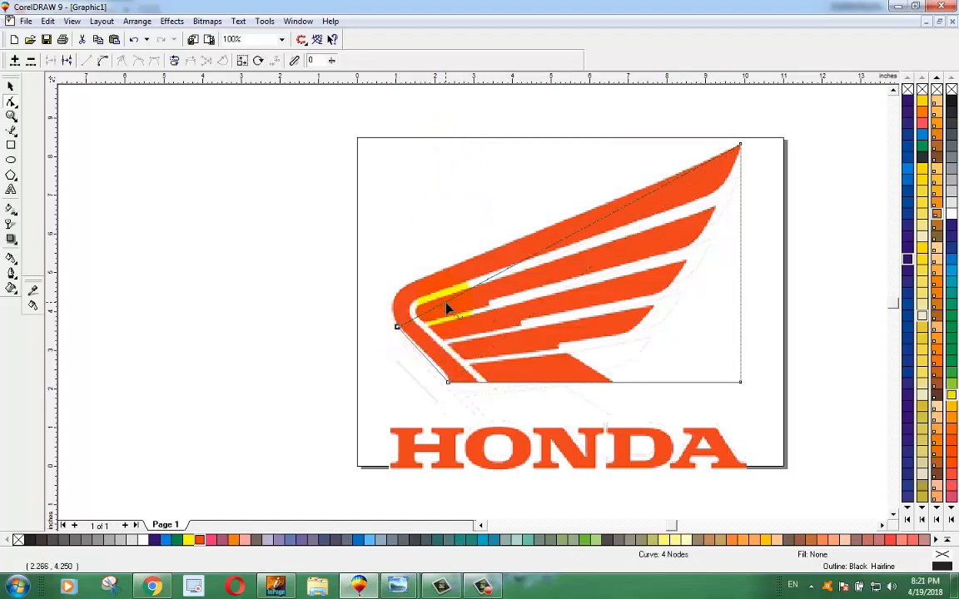
{"action": "double_click", "coordinate": [434, 314]}
{"action": "left_click_drag", "start_coordinate": [433, 314], "coordinate": [405, 286]}
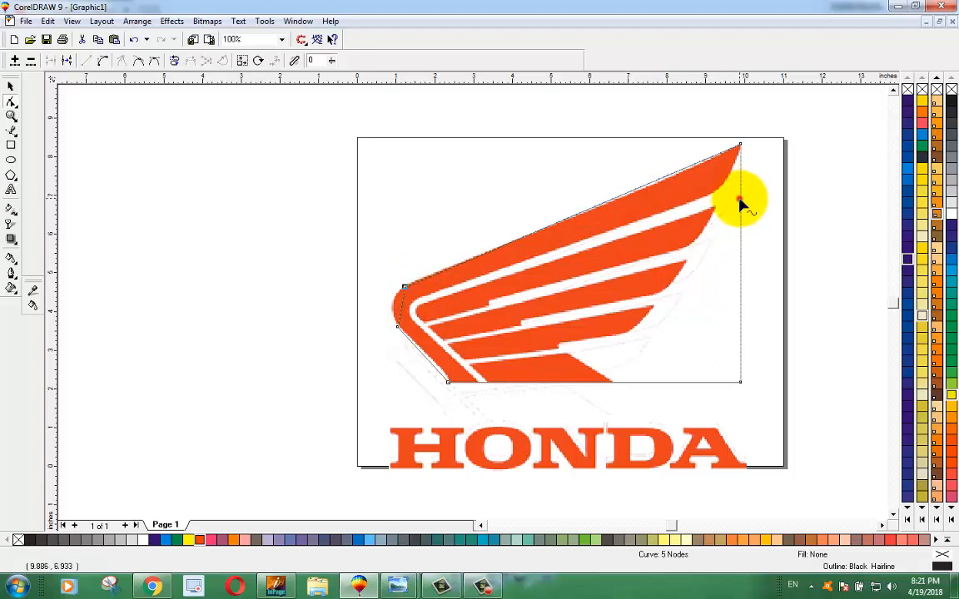
Reshape the curve's right side to the top feather's tip, delete the lower-right corner node, and add a node at the feather's bottom end
{"action": "left_click_drag", "start_coordinate": [740, 198], "coordinate": [709, 196]}
{"action": "double_click", "coordinate": [739, 383]}
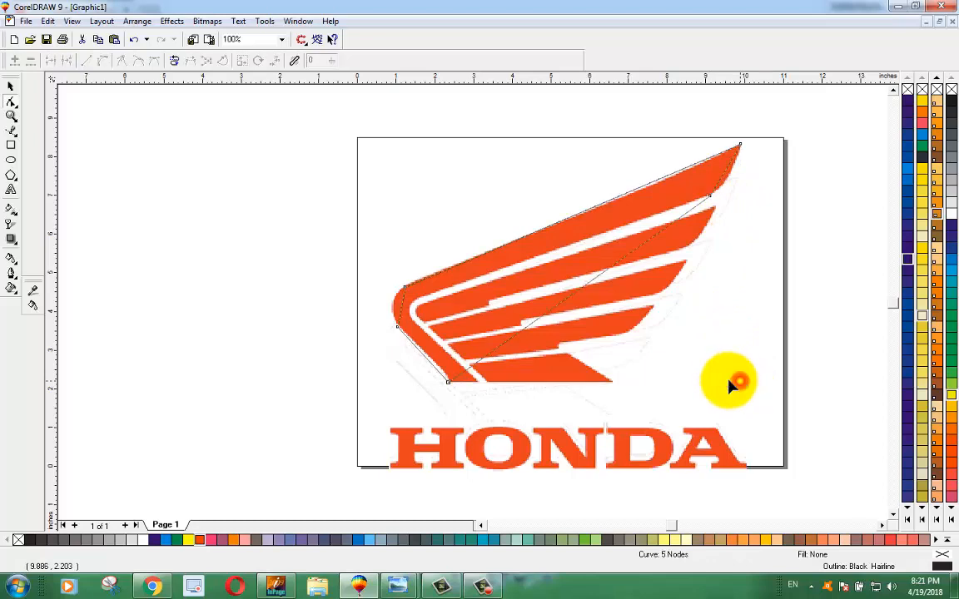
{"action": "double_click", "coordinate": [468, 369]}
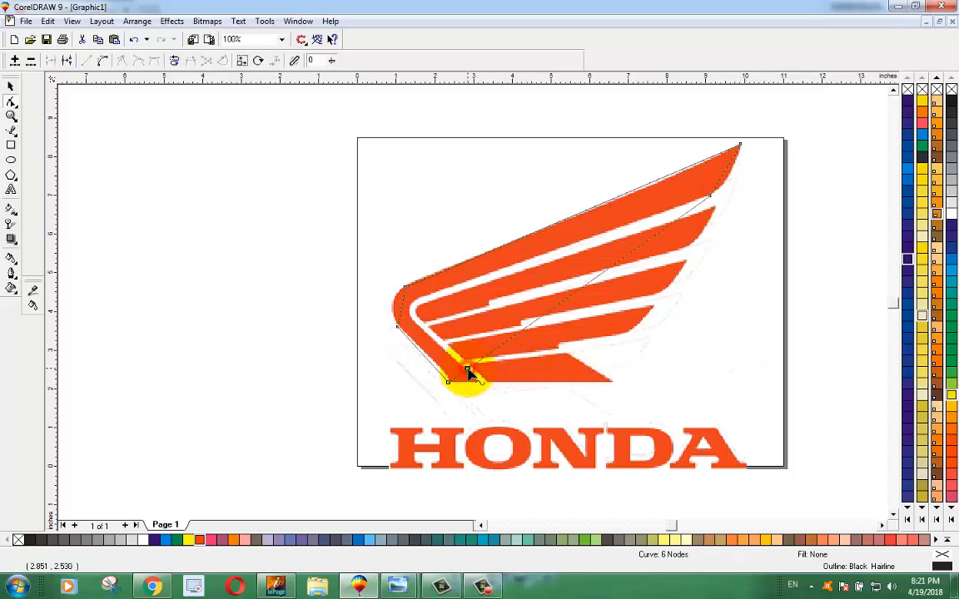
{"action": "left_click_drag", "start_coordinate": [468, 369], "coordinate": [477, 382]}
{"action": "scroll", "coordinate": [475, 387], "scroll_direction": "up", "scroll_amount": 3}
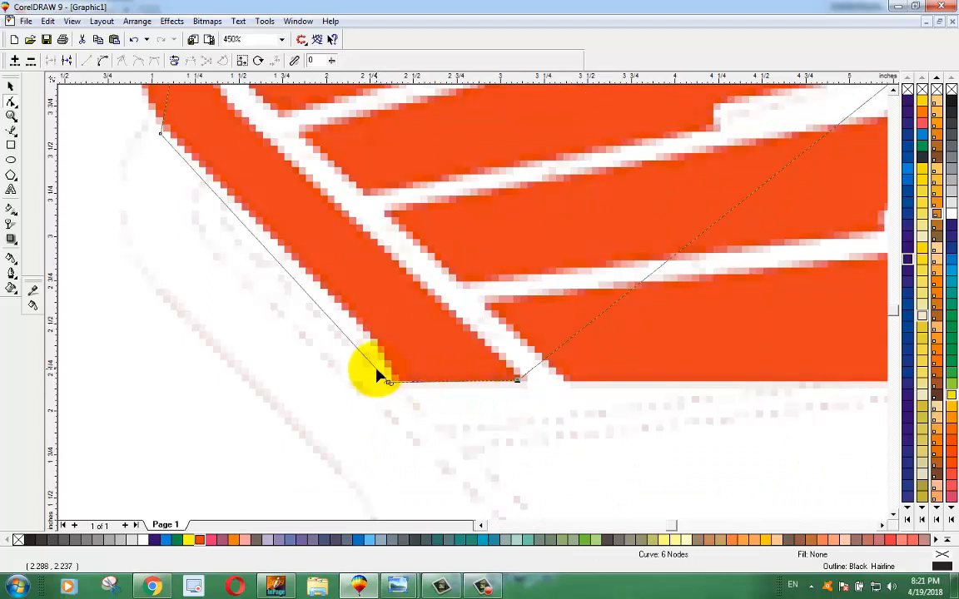
Add a node to the curve just above the top feather's lower-left corner, at the notch in its outer edge
{"action": "left_click_drag", "start_coordinate": [376, 370], "coordinate": [387, 366]}
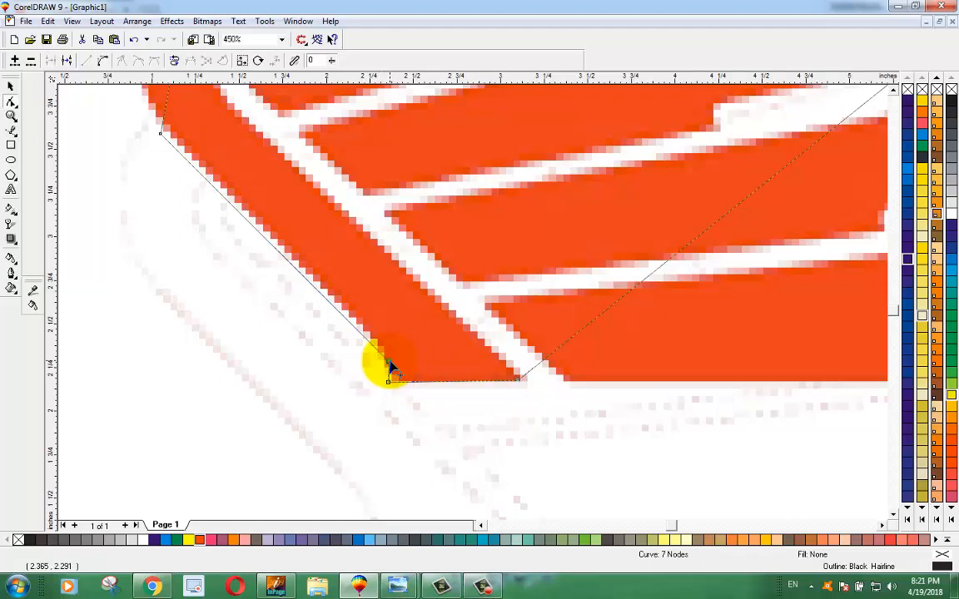
{"action": "scroll", "coordinate": [392, 367], "scroll_direction": "down", "scroll_amount": 3}
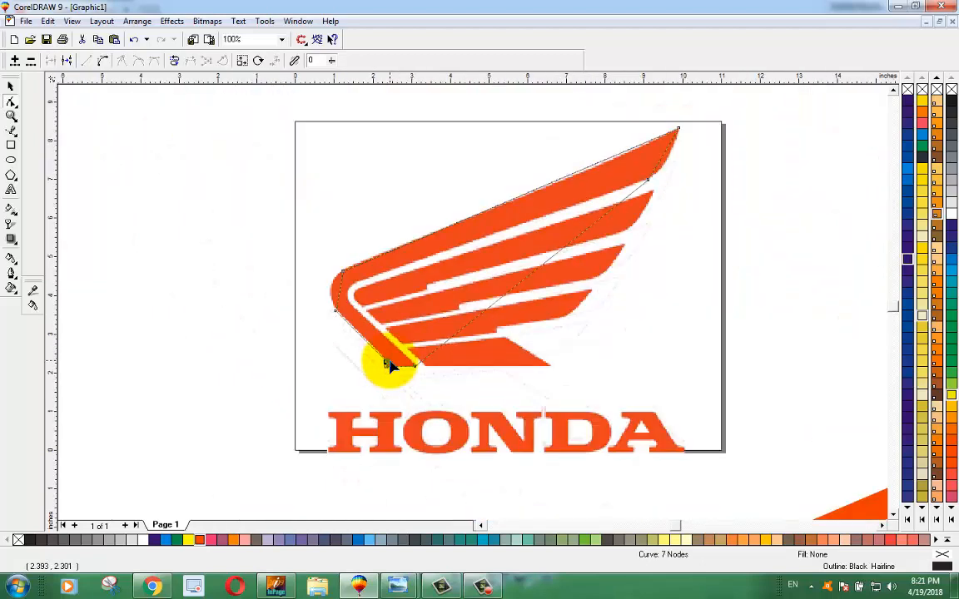
{"action": "scroll", "coordinate": [374, 320], "scroll_direction": "up", "scroll_amount": 1}
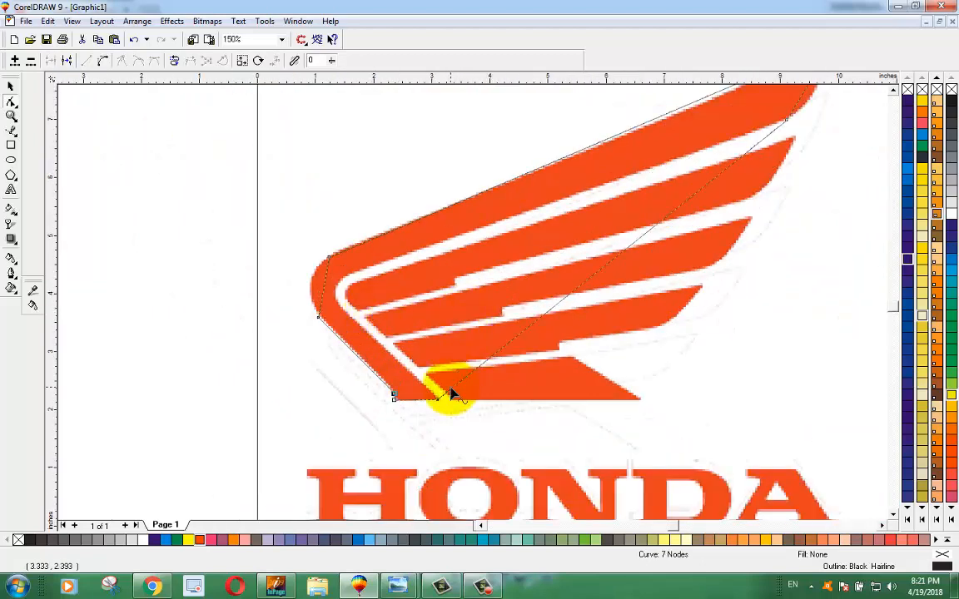
{"action": "double_click", "coordinate": [525, 333]}
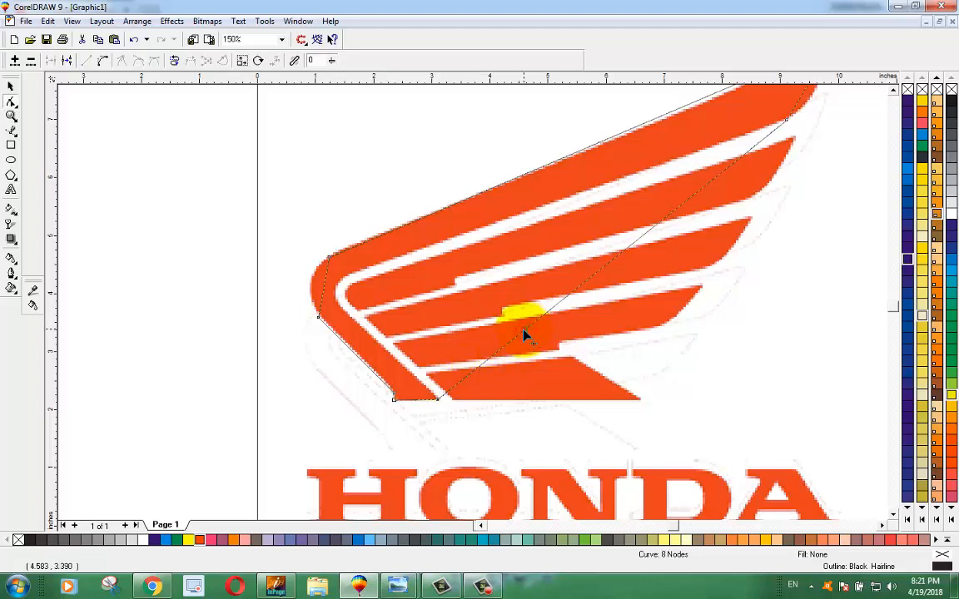
{"action": "left_click_drag", "start_coordinate": [525, 333], "coordinate": [340, 306]}
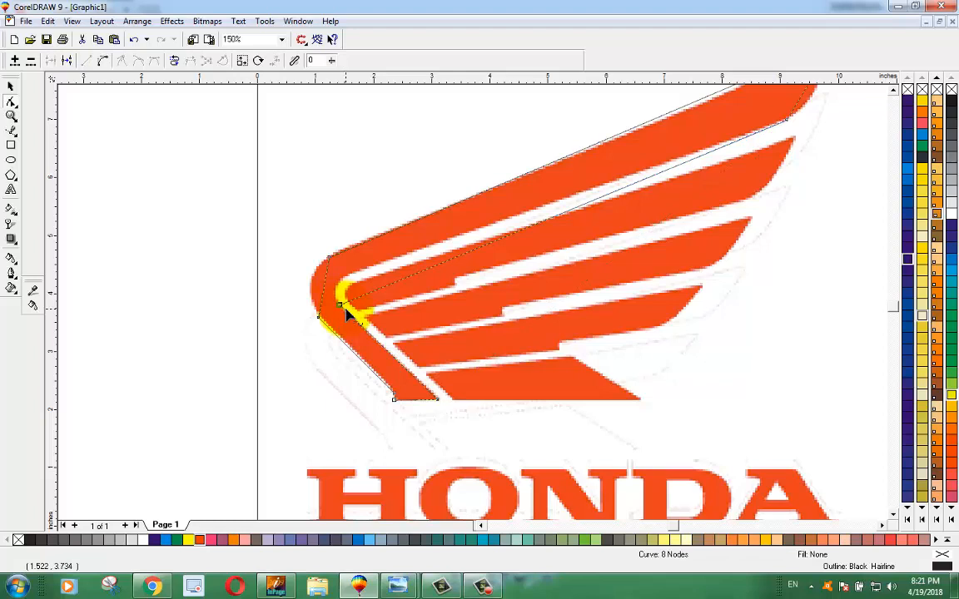
{"action": "key", "text": "Delete"}
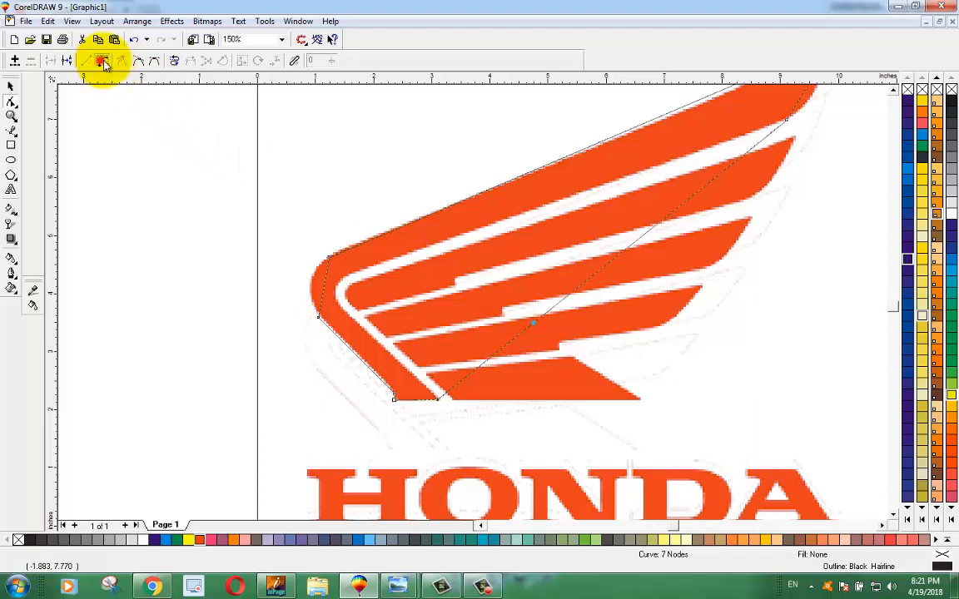
{"action": "left_click", "coordinate": [101, 60]}
{"action": "left_click_drag", "start_coordinate": [525, 326], "coordinate": [346, 304]}
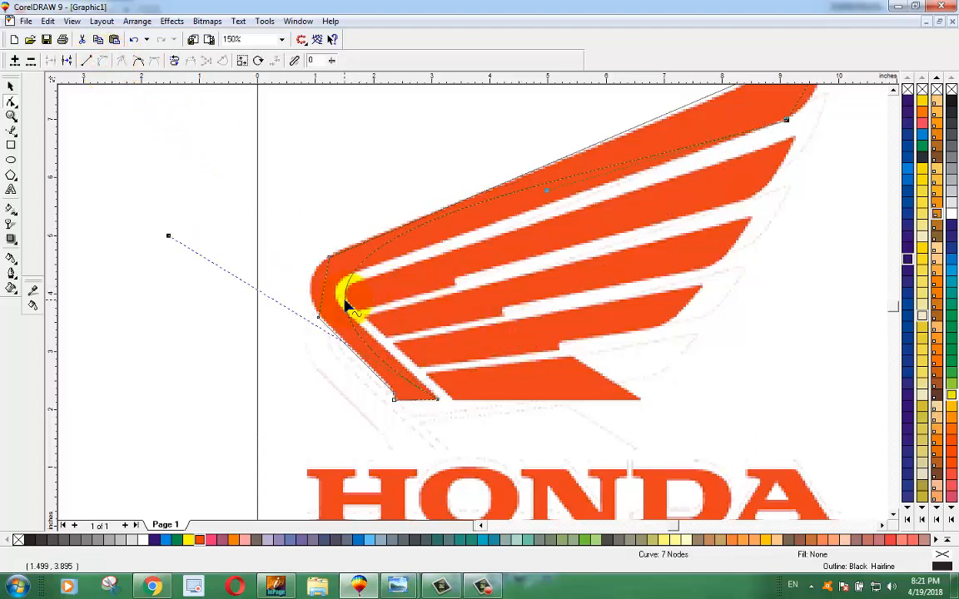
{"action": "key", "text": "ctrl+z"}
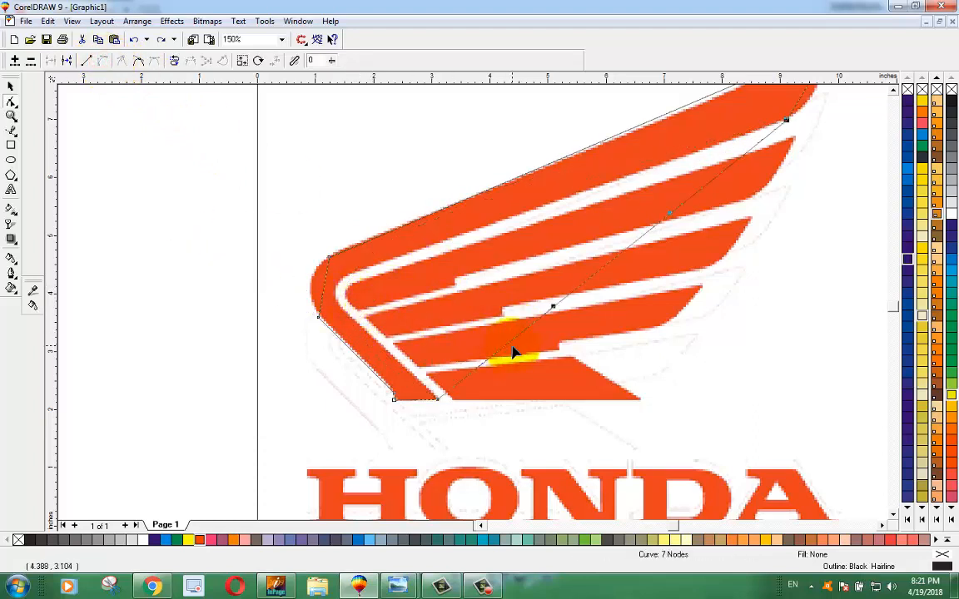
{"action": "left_click", "coordinate": [87, 60]}
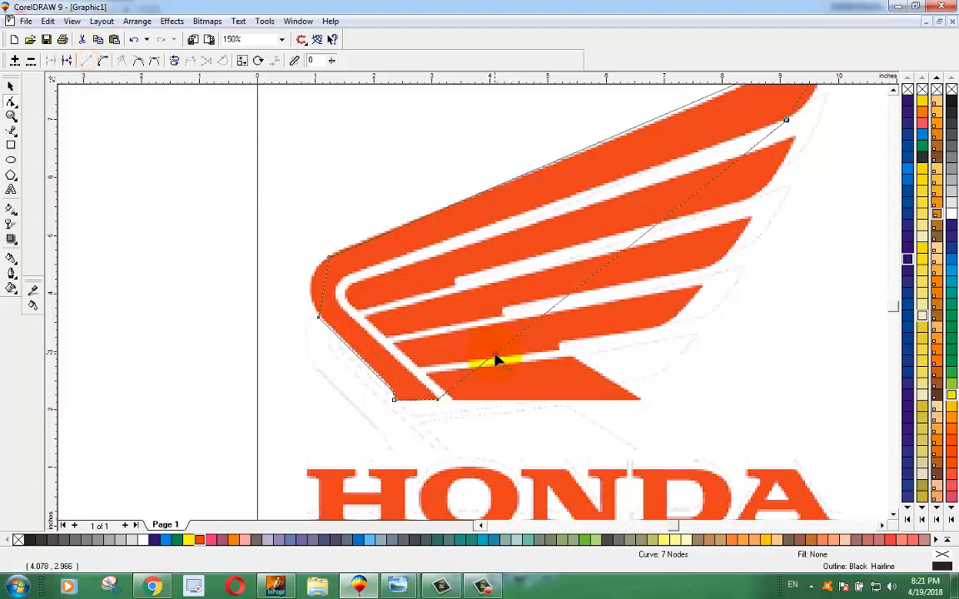
Add two nodes to the curve's long inner edge, place them on the feather's inner bend, and align the tip node with the feather's tip
{"action": "left_click_drag", "start_coordinate": [495, 360], "coordinate": [340, 306]}
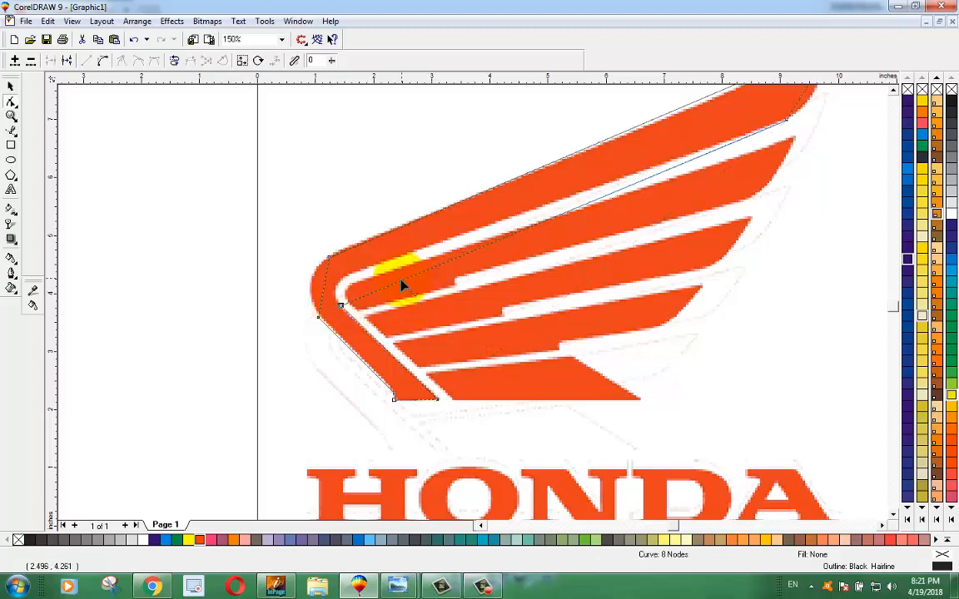
{"action": "left_click_drag", "start_coordinate": [401, 284], "coordinate": [358, 277]}
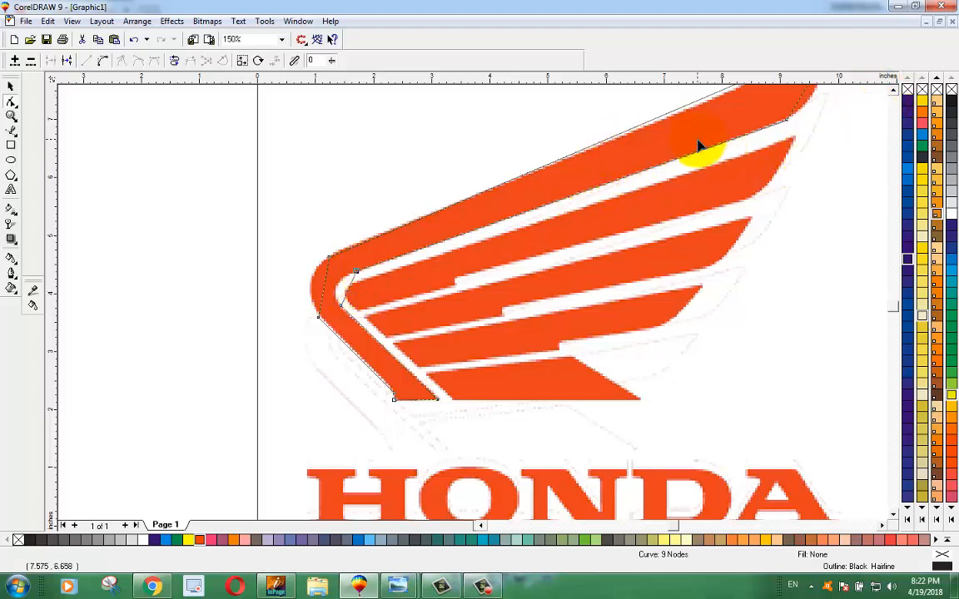
{"action": "scroll", "coordinate": [895, 87], "scroll_direction": "up", "scroll_amount": 1}
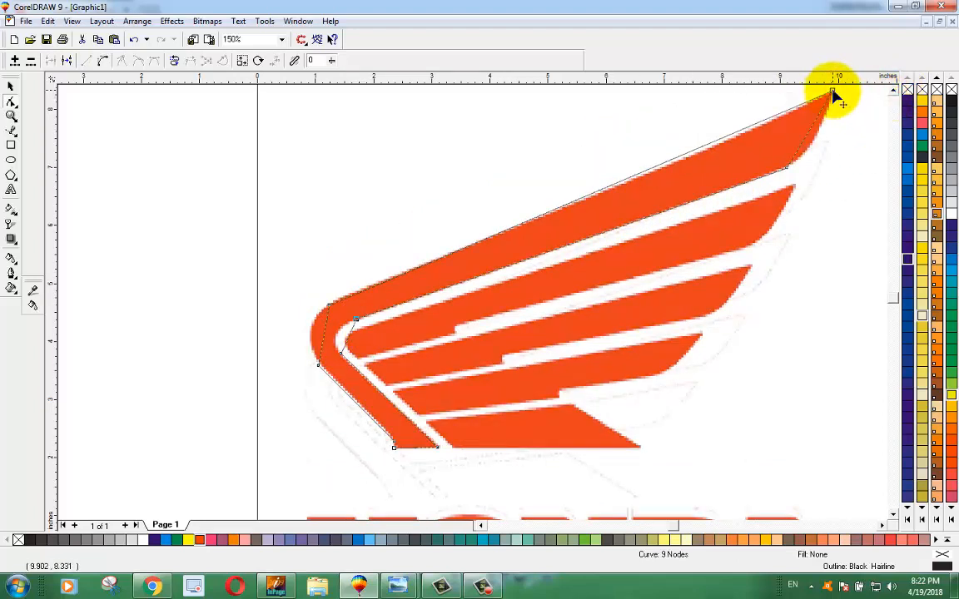
{"action": "left_click_drag", "start_coordinate": [832, 90], "coordinate": [831, 92]}
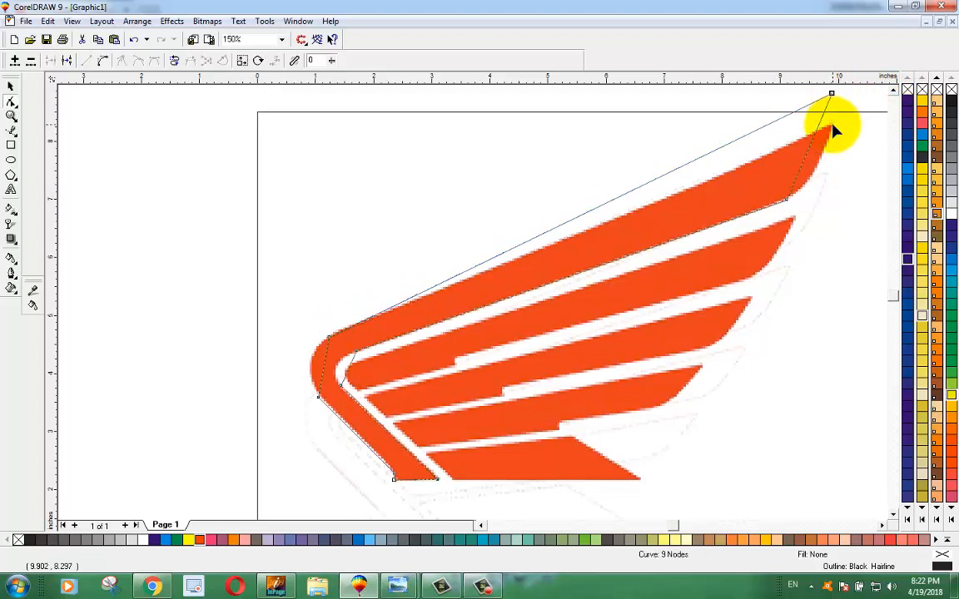
{"action": "key", "text": "ctrl+z"}
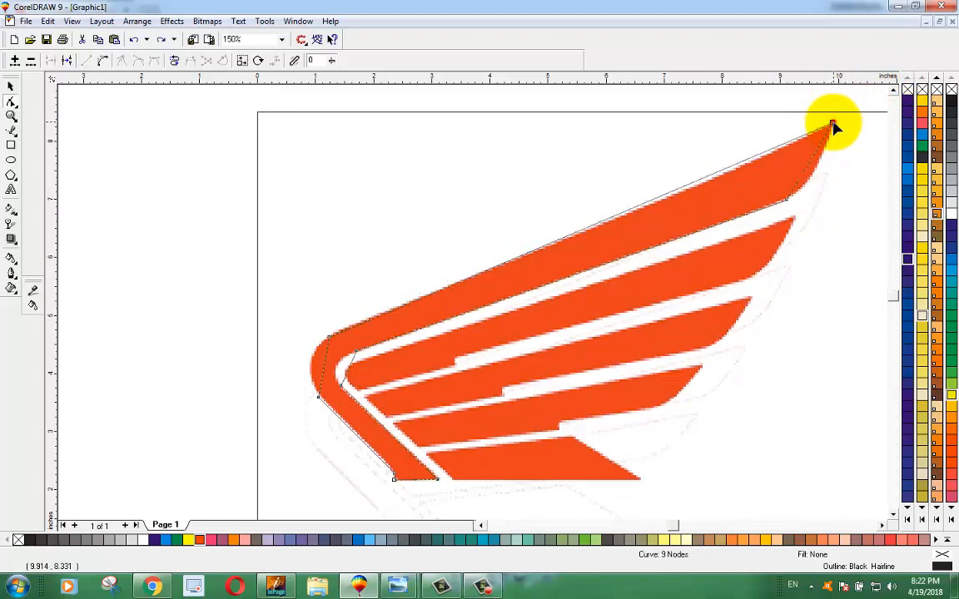
{"action": "left_click_drag", "start_coordinate": [833, 124], "coordinate": [831, 125]}
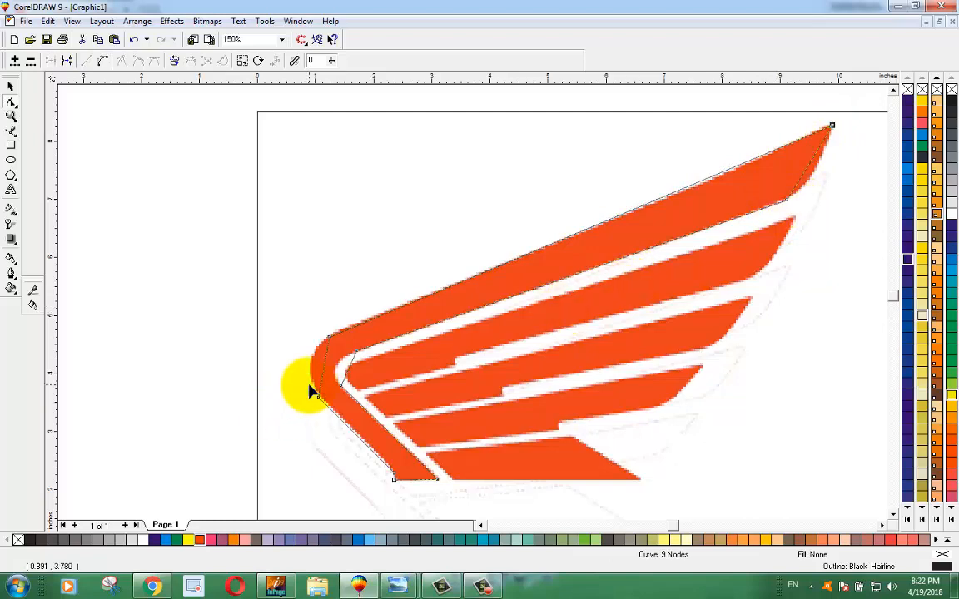
Fine-tune the lower node of the outer bend and the notch node near the feather's bottom end to fit the bitmap edge
{"action": "scroll", "coordinate": [377, 505], "scroll_direction": "up", "scroll_amount": 1}
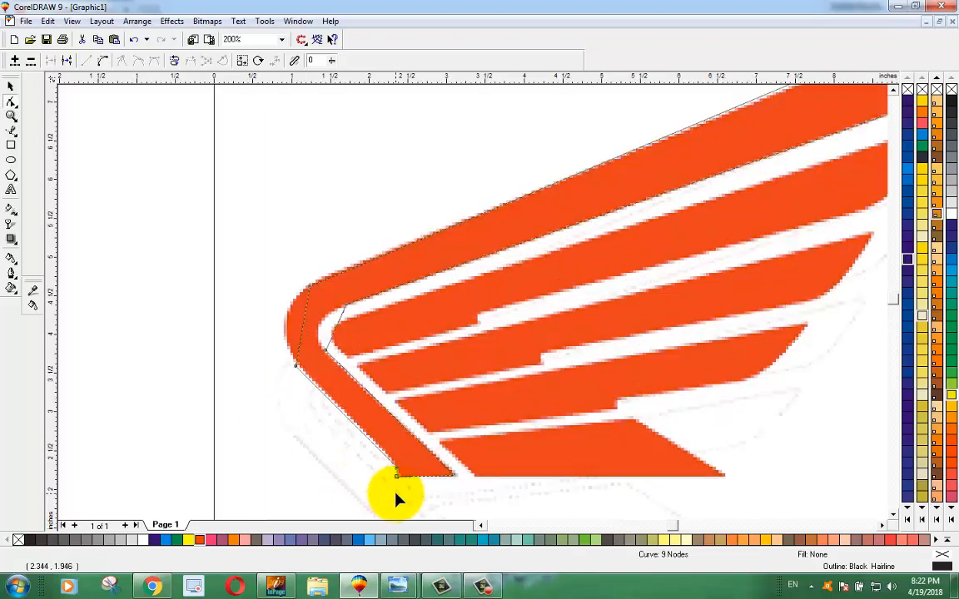
{"action": "scroll", "coordinate": [394, 497], "scroll_direction": "up", "scroll_amount": 1}
{"action": "scroll", "coordinate": [396, 498], "scroll_direction": "up", "scroll_amount": 1}
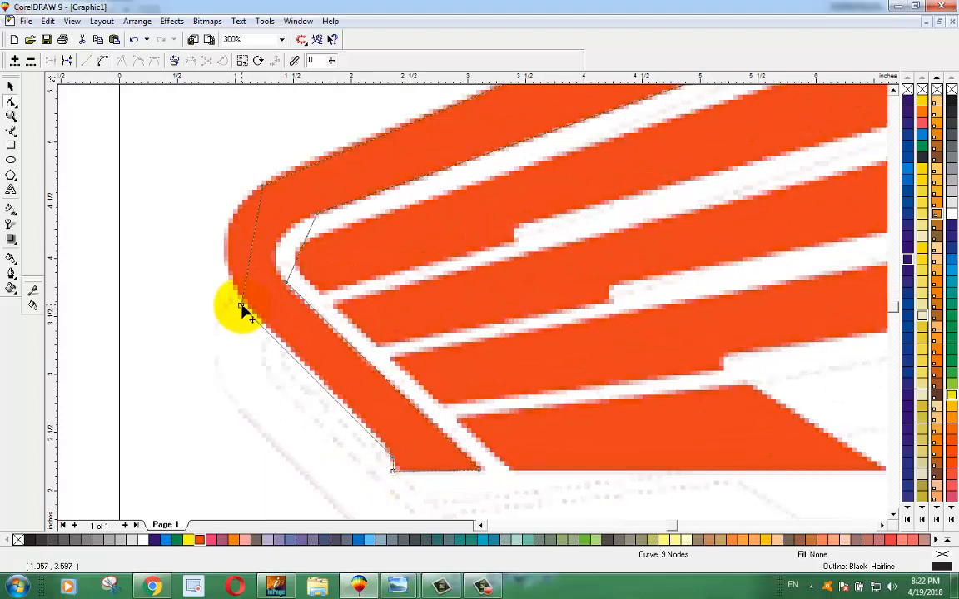
{"action": "left_click_drag", "start_coordinate": [240, 307], "coordinate": [243, 301]}
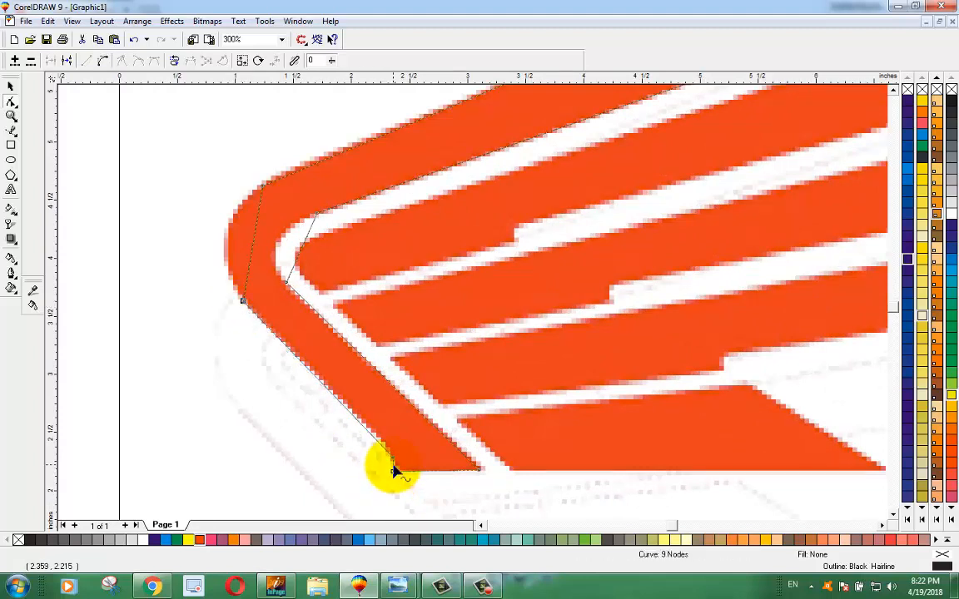
{"action": "left_click_drag", "start_coordinate": [393, 459], "coordinate": [390, 454]}
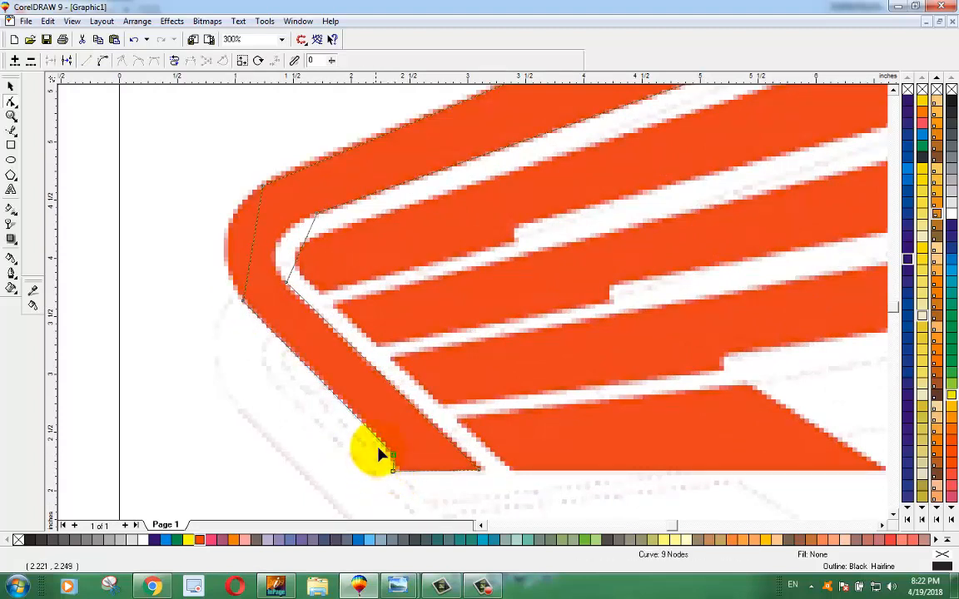
Convert the outer and inner bend segments to curves and bow both outward to follow the top feather's rounded bend
{"action": "left_click", "coordinate": [252, 248]}
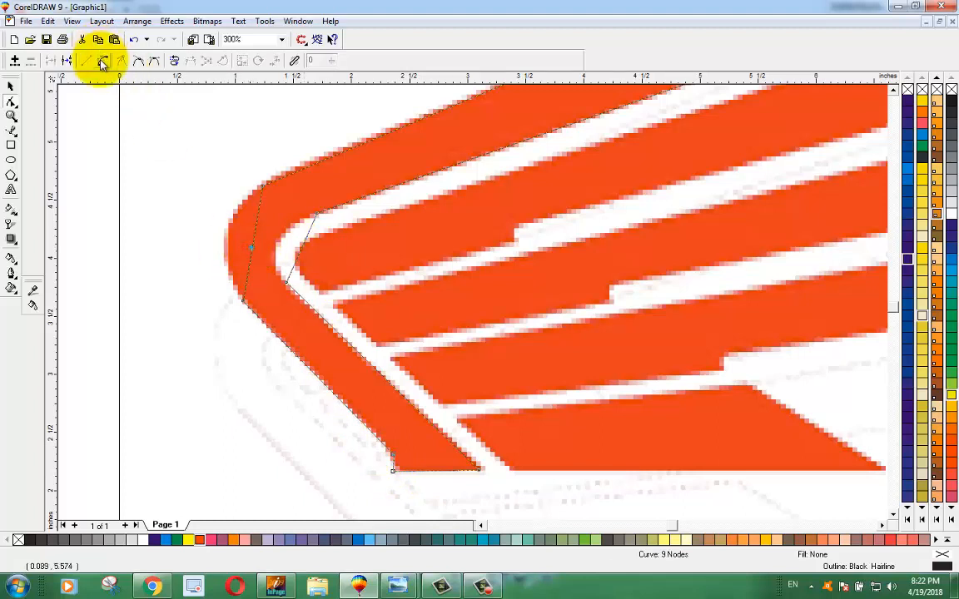
{"action": "left_click", "coordinate": [102, 64]}
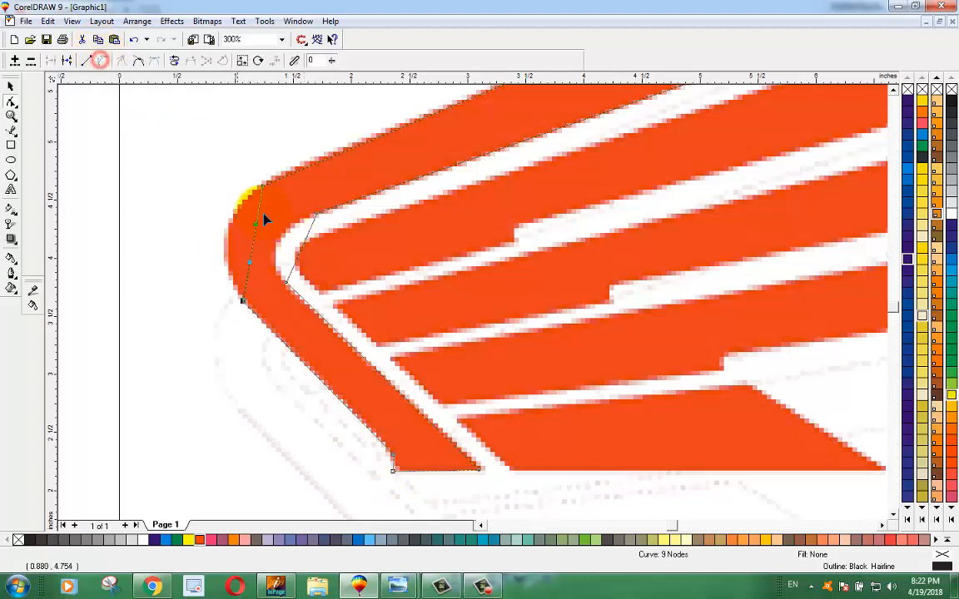
{"action": "left_click_drag", "start_coordinate": [254, 244], "coordinate": [229, 242]}
{"action": "left_click", "coordinate": [300, 252]}
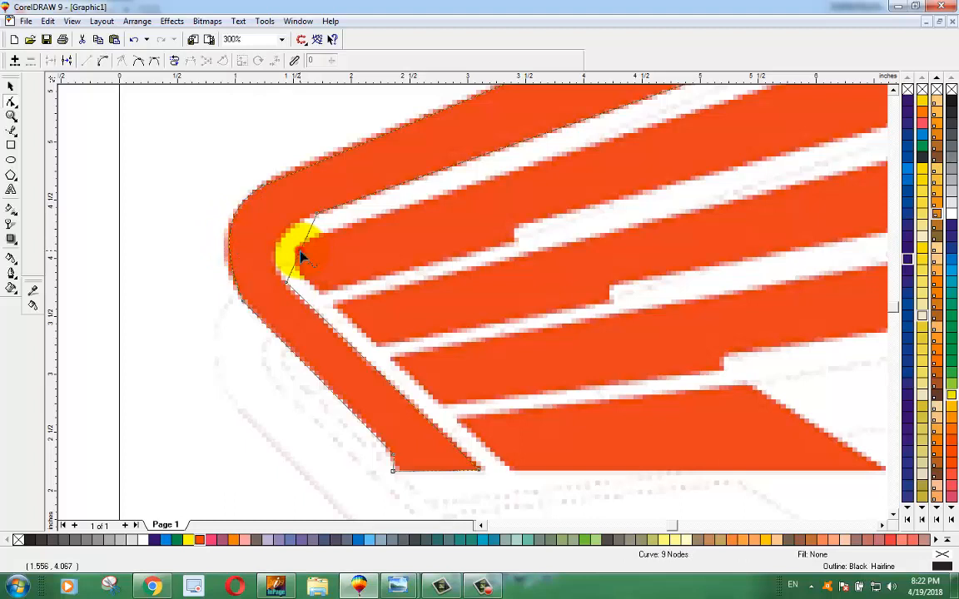
{"action": "left_click", "coordinate": [101, 61]}
{"action": "left_click_drag", "start_coordinate": [306, 256], "coordinate": [285, 261]}
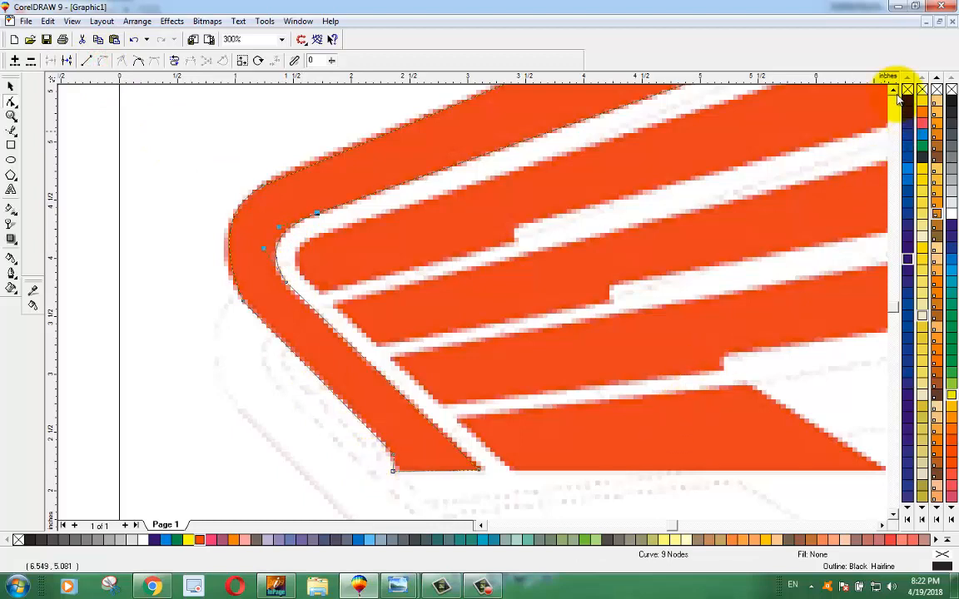
Convert the segment below the top feather's tip to a curve and adjust its handles to follow the rounded trailing edge
{"action": "left_click", "coordinate": [893, 89]}
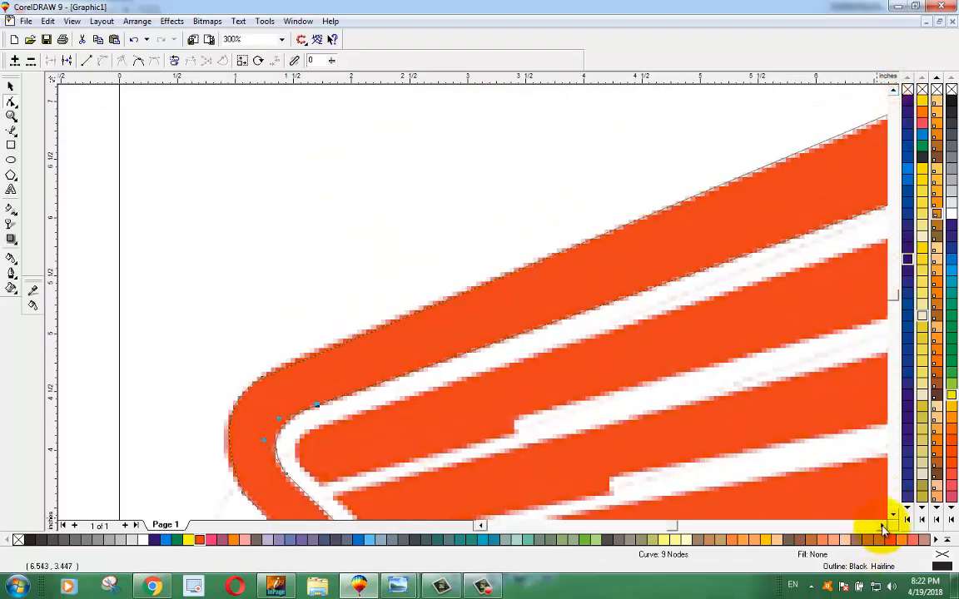
{"action": "left_click", "coordinate": [882, 526]}
{"action": "left_click", "coordinate": [883, 526]}
{"action": "left_click", "coordinate": [883, 526]}
{"action": "left_click", "coordinate": [882, 526]}
{"action": "scroll", "coordinate": [840, 231], "scroll_direction": "down", "scroll_amount": 1}
{"action": "scroll", "coordinate": [839, 231], "scroll_direction": "down", "scroll_amount": 2}
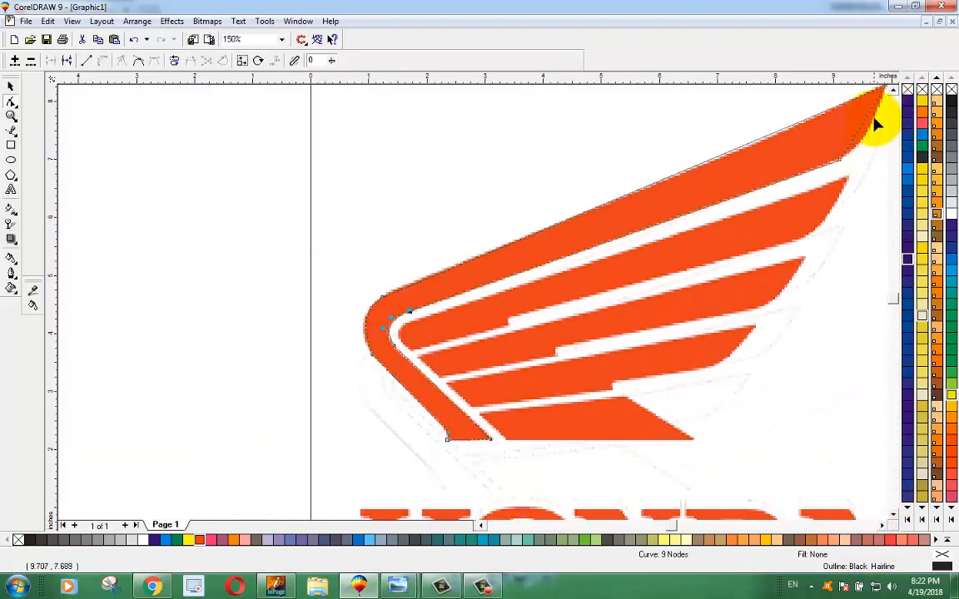
{"action": "left_click", "coordinate": [893, 89]}
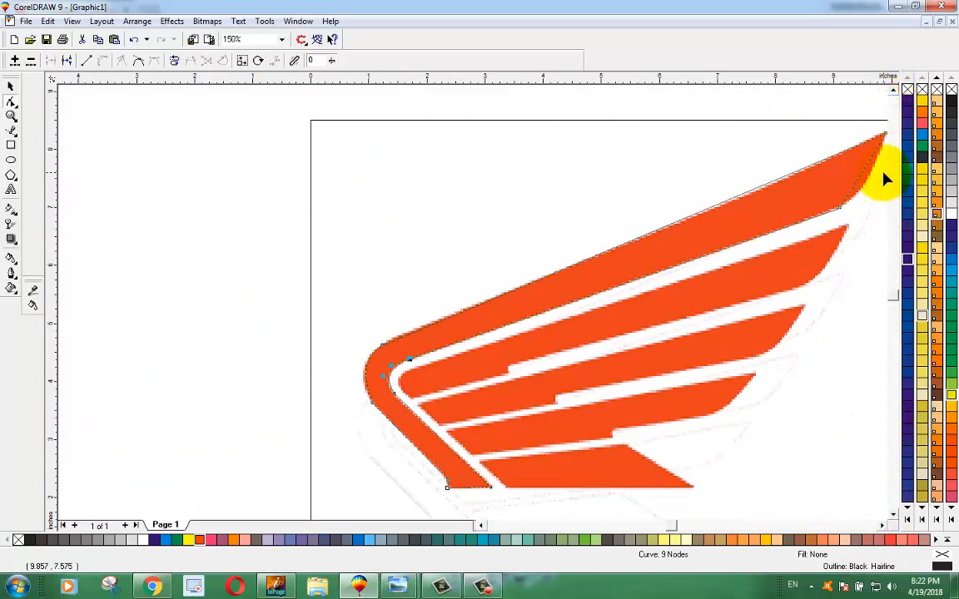
{"action": "scroll", "coordinate": [884, 175], "scroll_direction": "down", "scroll_amount": 1}
{"action": "scroll", "coordinate": [783, 143], "scroll_direction": "up", "scroll_amount": 4}
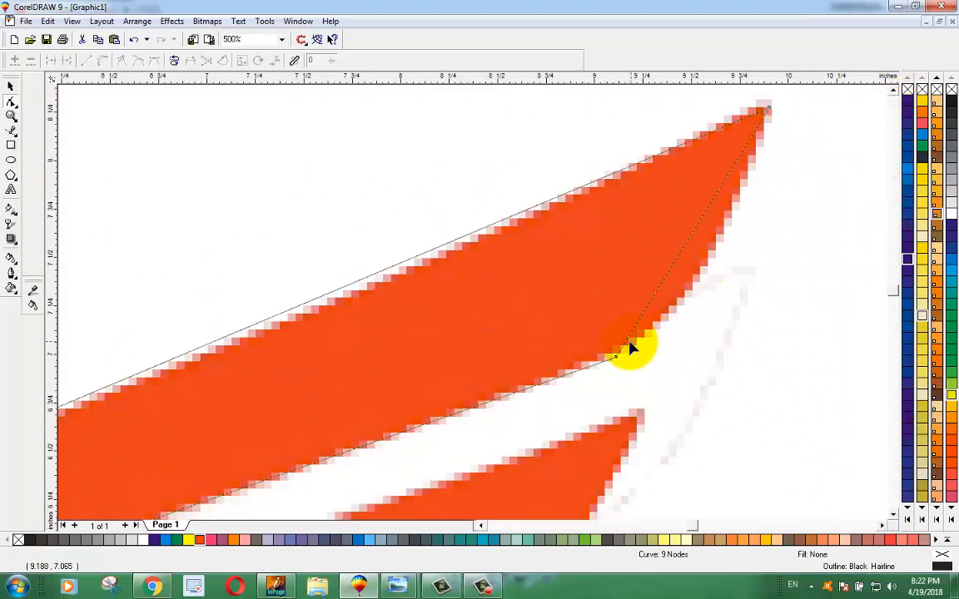
{"action": "left_click", "coordinate": [668, 273]}
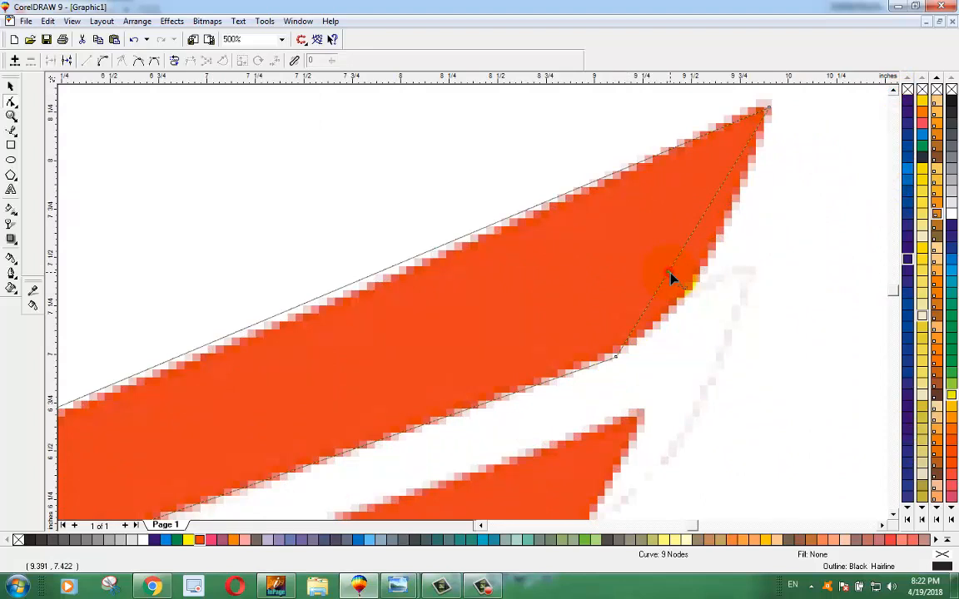
{"action": "left_click", "coordinate": [101, 60]}
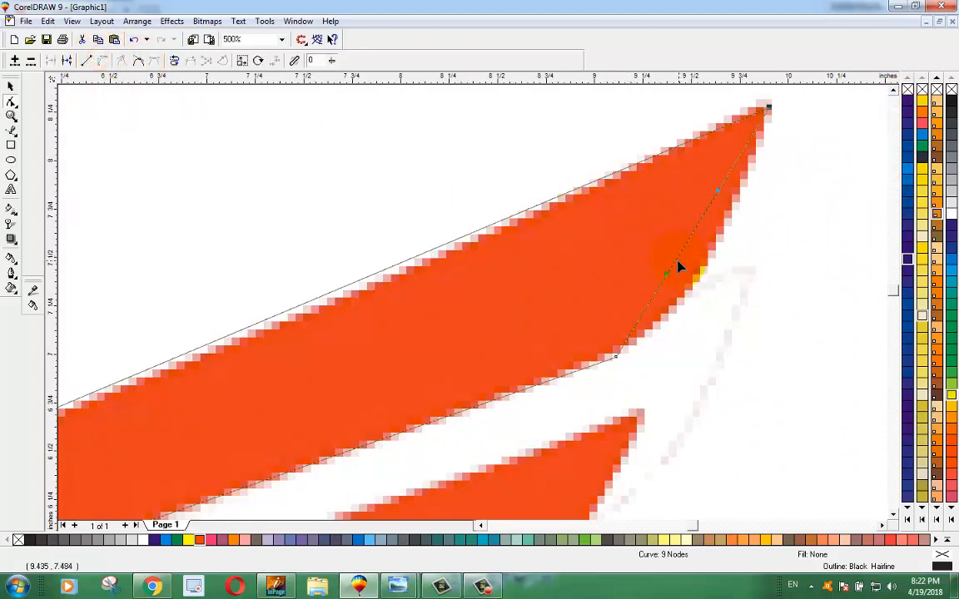
{"action": "left_click_drag", "start_coordinate": [670, 279], "coordinate": [737, 198]}
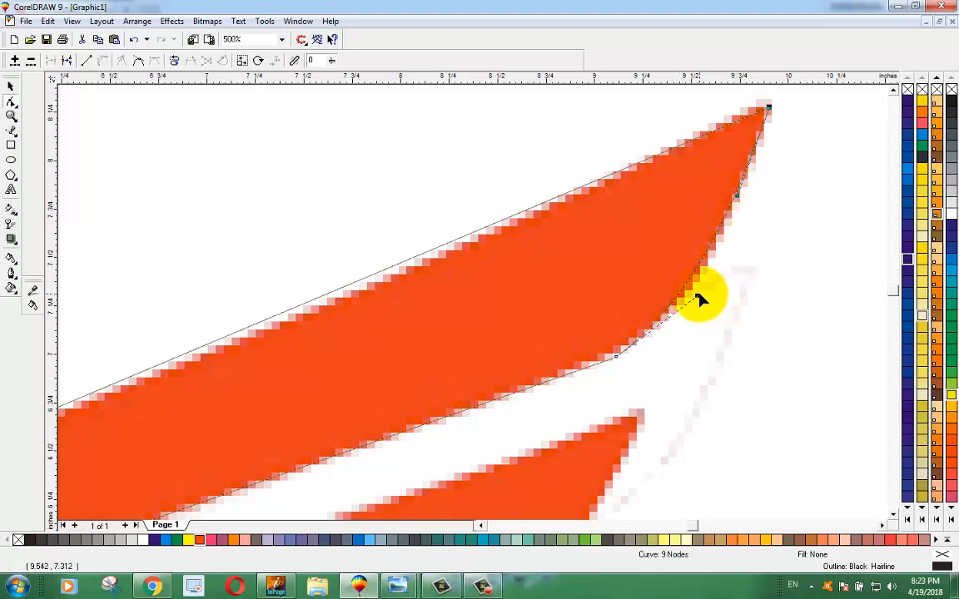
{"action": "left_click_drag", "start_coordinate": [699, 300], "coordinate": [699, 302]}
Fill the traced top feather with red and remove its outline
{"action": "scroll", "coordinate": [685, 307], "scroll_direction": "down", "scroll_amount": 5}
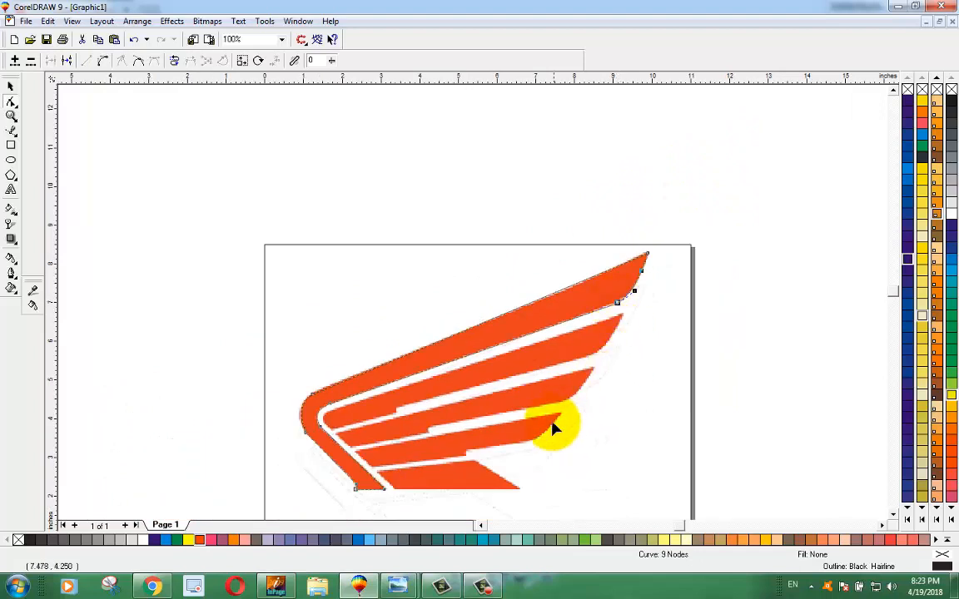
{"action": "scroll", "coordinate": [521, 199], "scroll_direction": "up", "scroll_amount": 1}
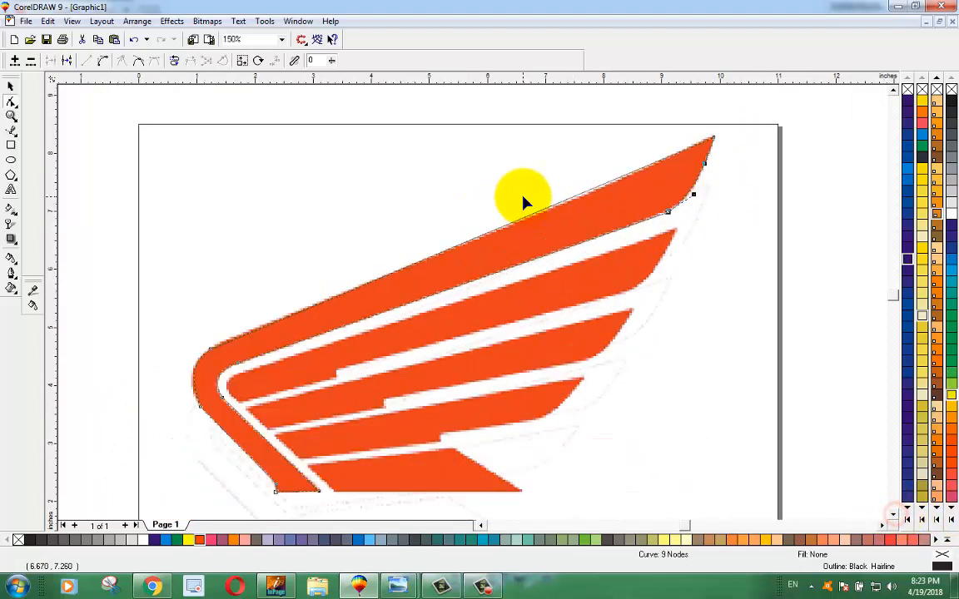
{"action": "left_click", "coordinate": [199, 539]}
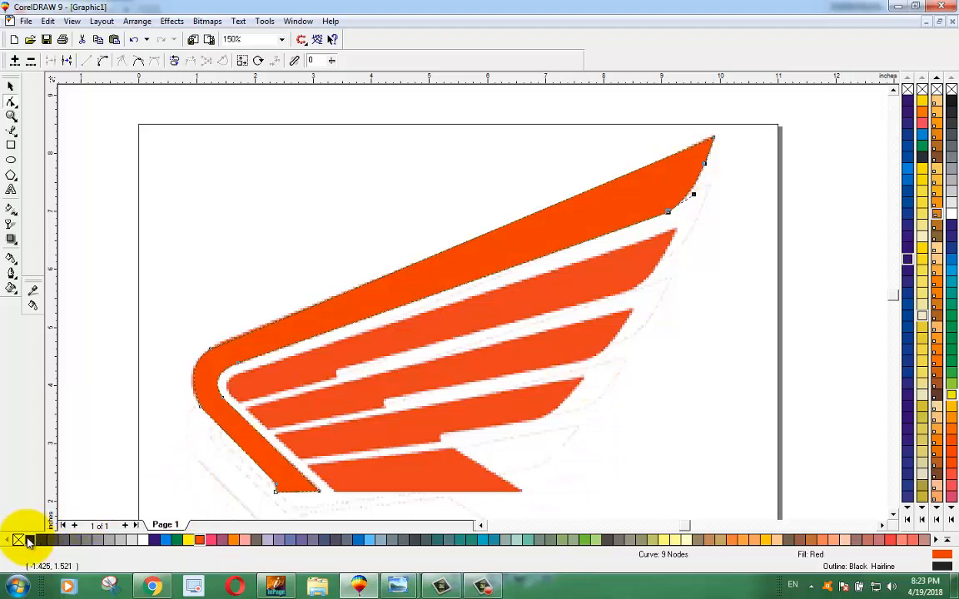
{"action": "left_click", "coordinate": [720, 357]}
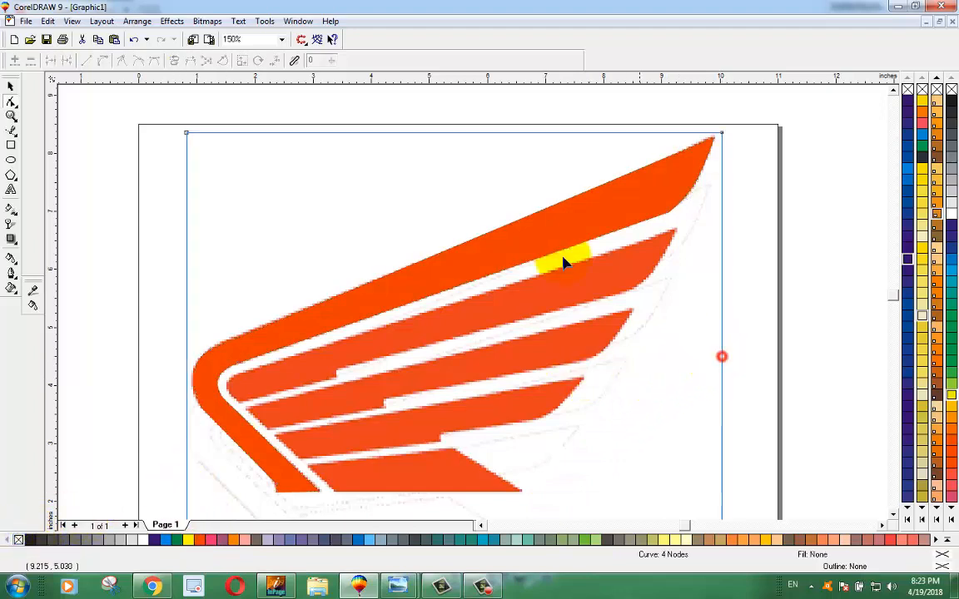
{"action": "left_click", "coordinate": [11, 86]}
{"action": "left_click", "coordinate": [172, 101]}
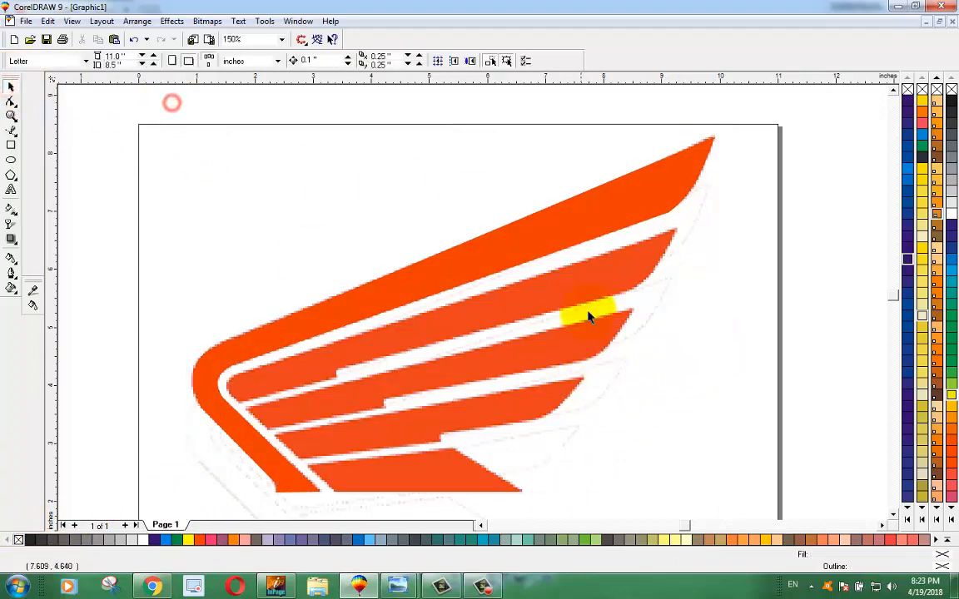
Shift the red top feather off the bitmap to compare the two, undo the move and deselect the feather
{"action": "left_click_drag", "start_coordinate": [563, 226], "coordinate": [517, 237]}
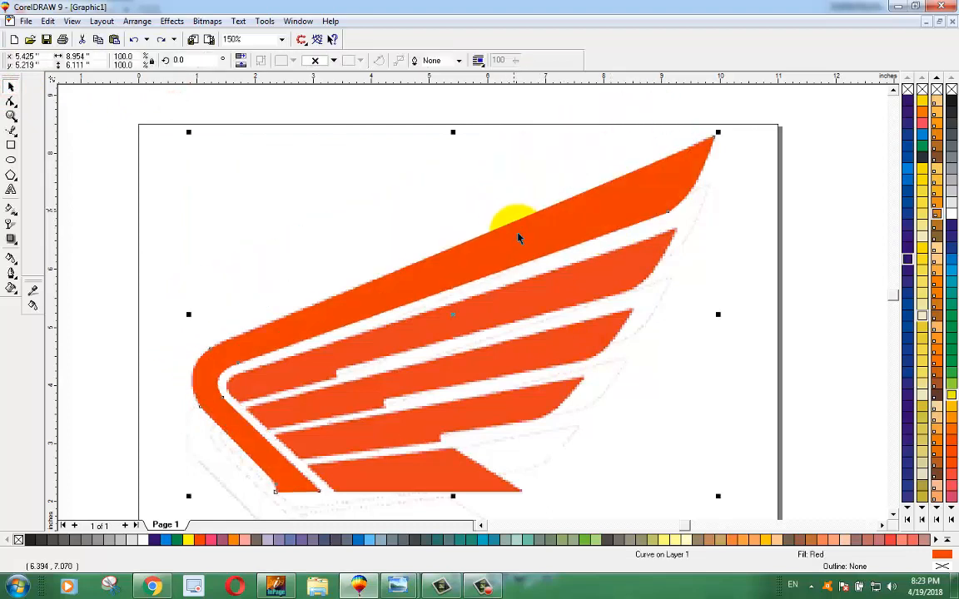
{"action": "left_click", "coordinate": [895, 516]}
{"action": "left_click", "coordinate": [894, 516]}
{"action": "left_click", "coordinate": [835, 177]}
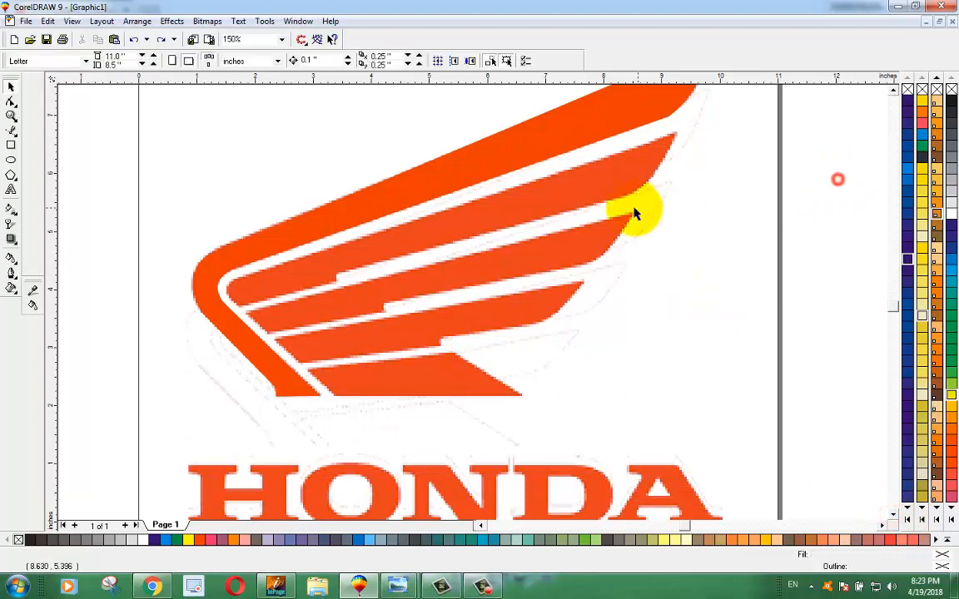
Draw a rectangle about 7.53 by 2.99 inches spanning the second feather and convert it to curves
{"action": "left_click", "coordinate": [11, 144]}
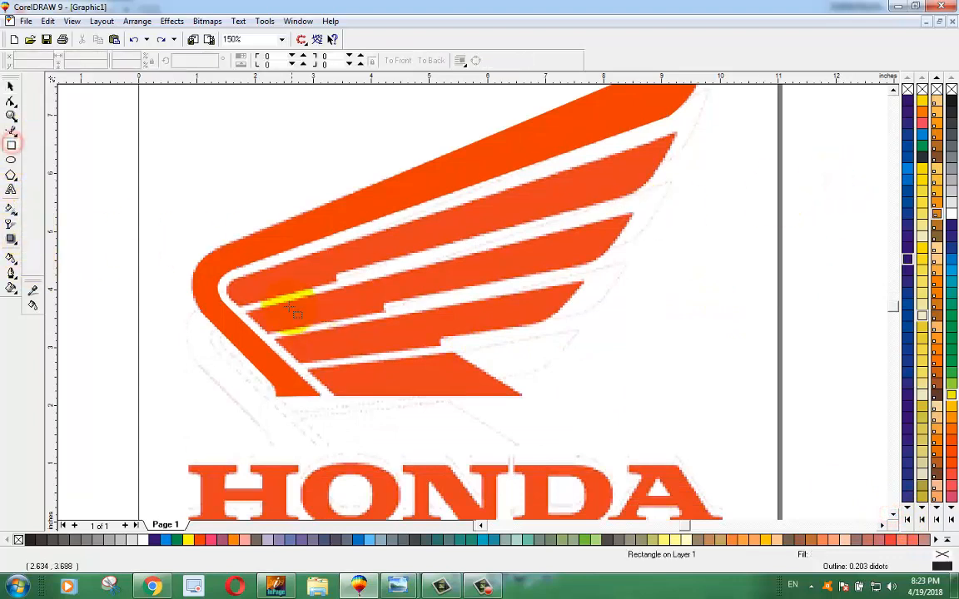
{"action": "left_click_drag", "start_coordinate": [241, 305], "coordinate": [681, 134]}
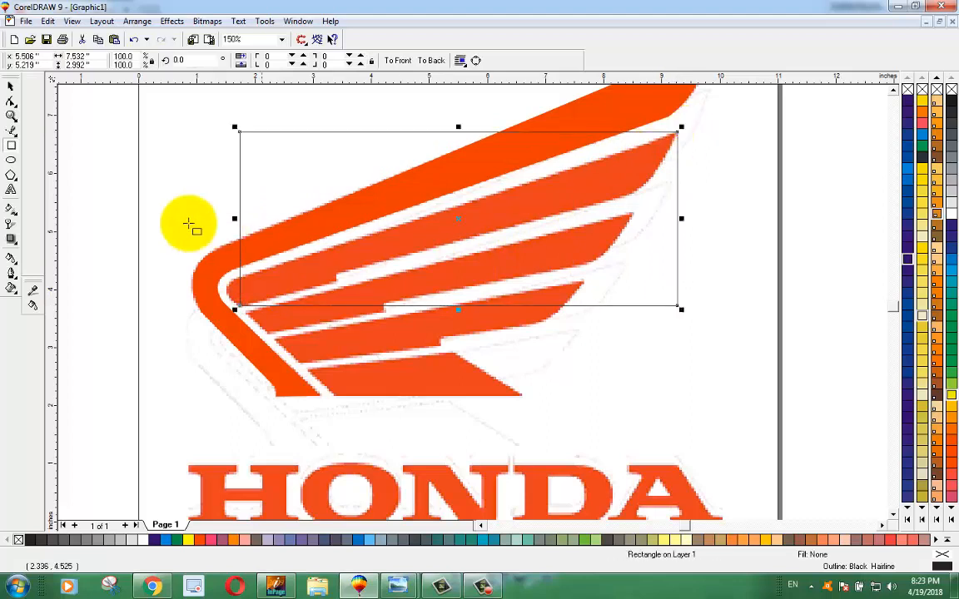
{"action": "left_click", "coordinate": [11, 100]}
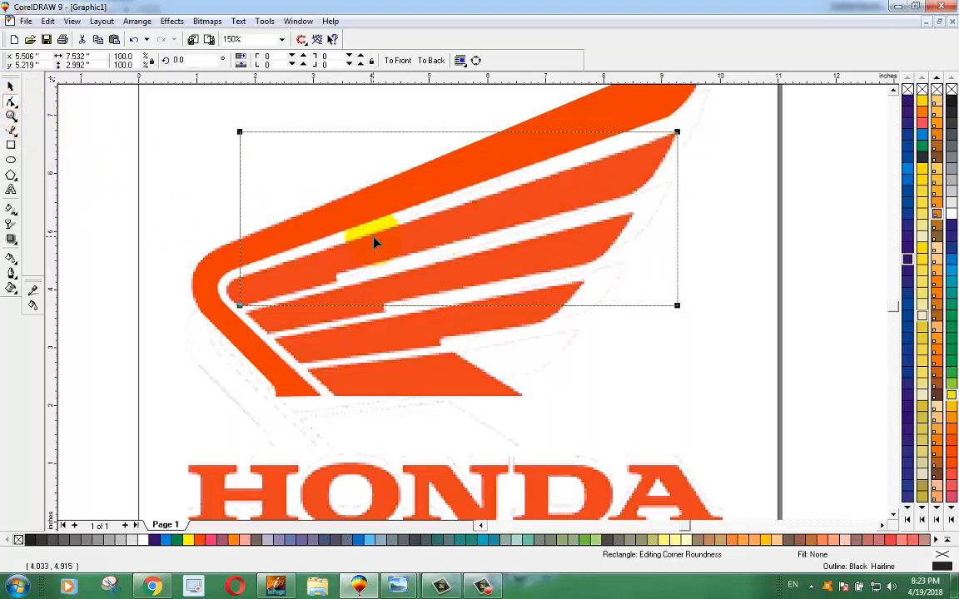
{"action": "key", "text": "ctrl+q"}
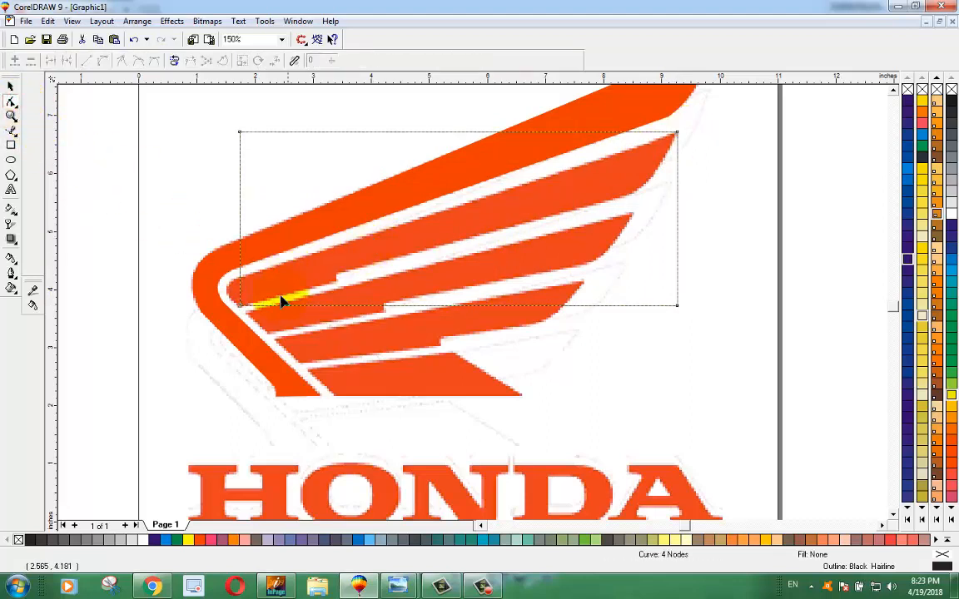
Shape the step notch in the second feather's lower edge with two added nodes and delete the rectangle's lower-right corner node
{"action": "left_click", "coordinate": [344, 305]}
{"action": "left_click_drag", "start_coordinate": [344, 306], "coordinate": [335, 281]}
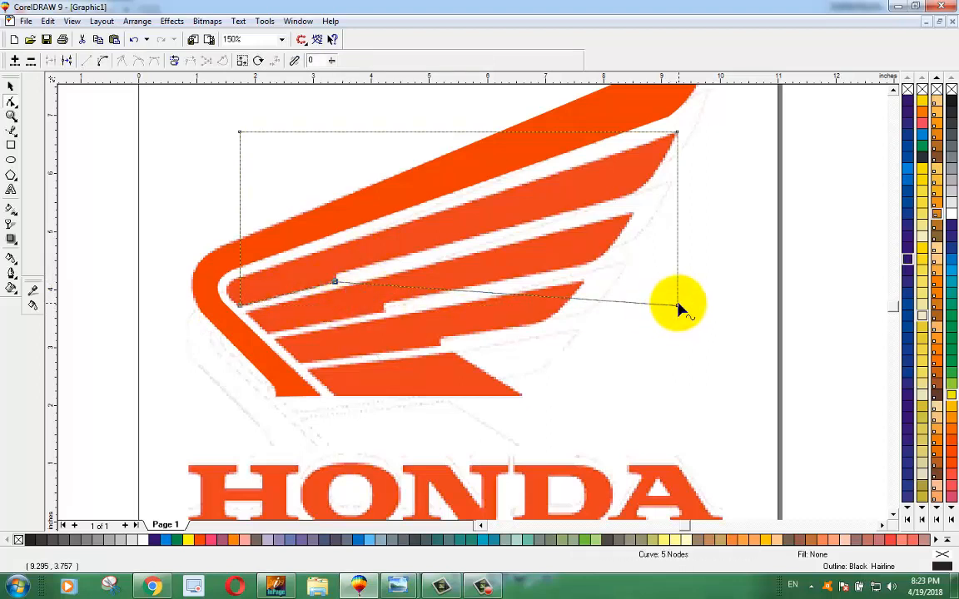
{"action": "left_click_drag", "start_coordinate": [678, 305], "coordinate": [577, 175]}
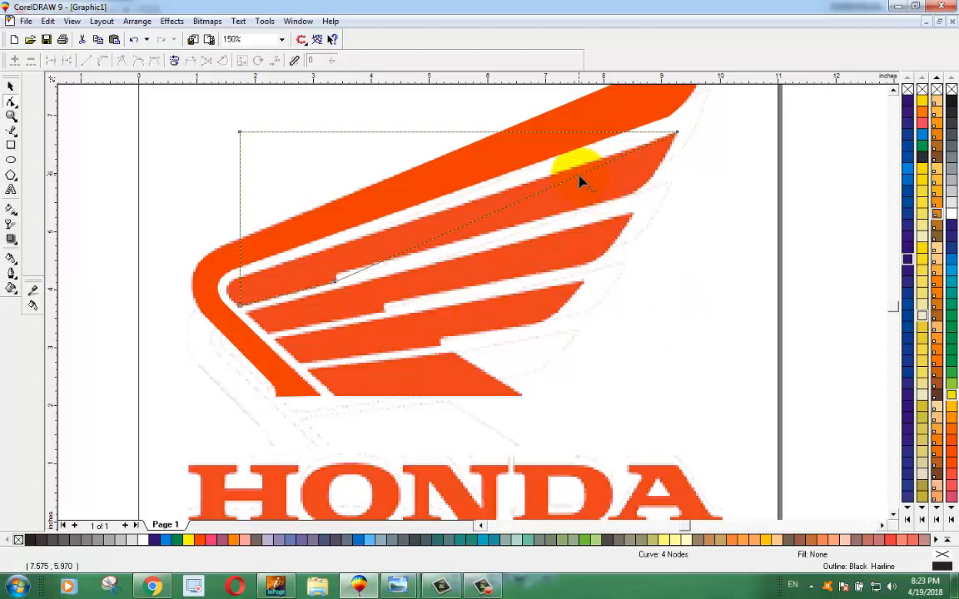
{"action": "double_click", "coordinate": [356, 274]}
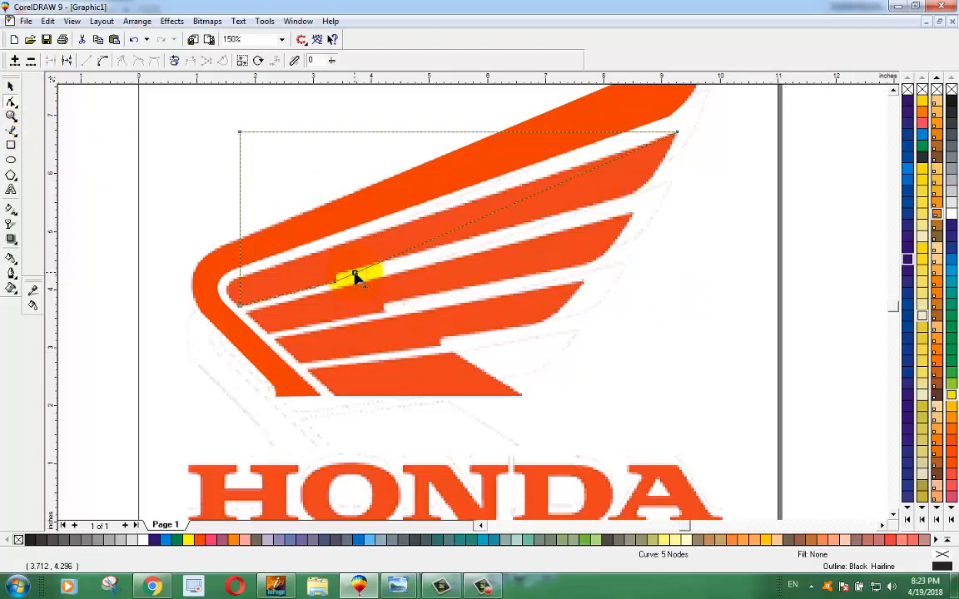
{"action": "left_click_drag", "start_coordinate": [355, 277], "coordinate": [338, 279]}
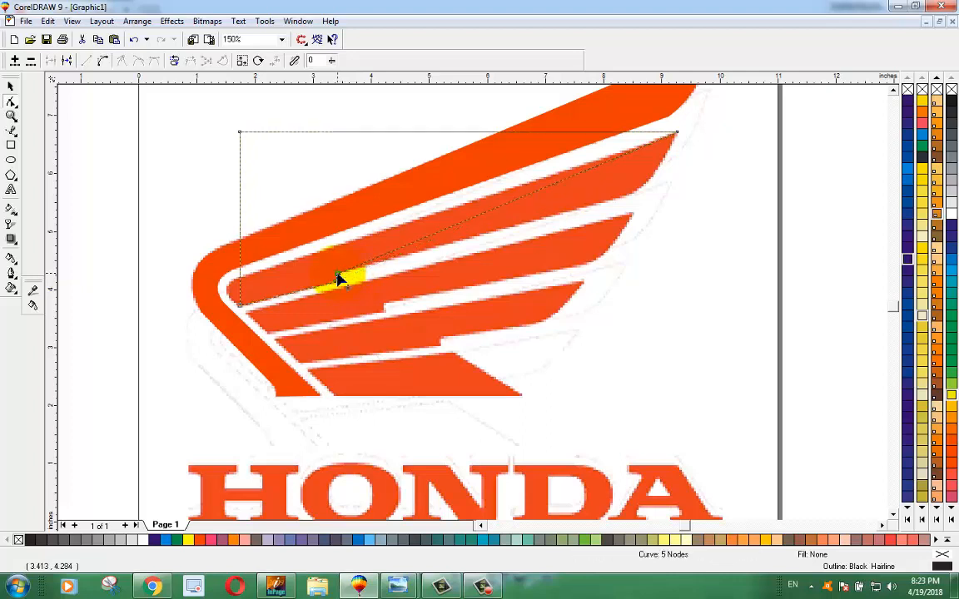
Curve the second feather's rounded trailing edge below the tip, adding a node at the bend and keeping the edge from there to the notch straight
{"action": "left_click", "coordinate": [507, 203]}
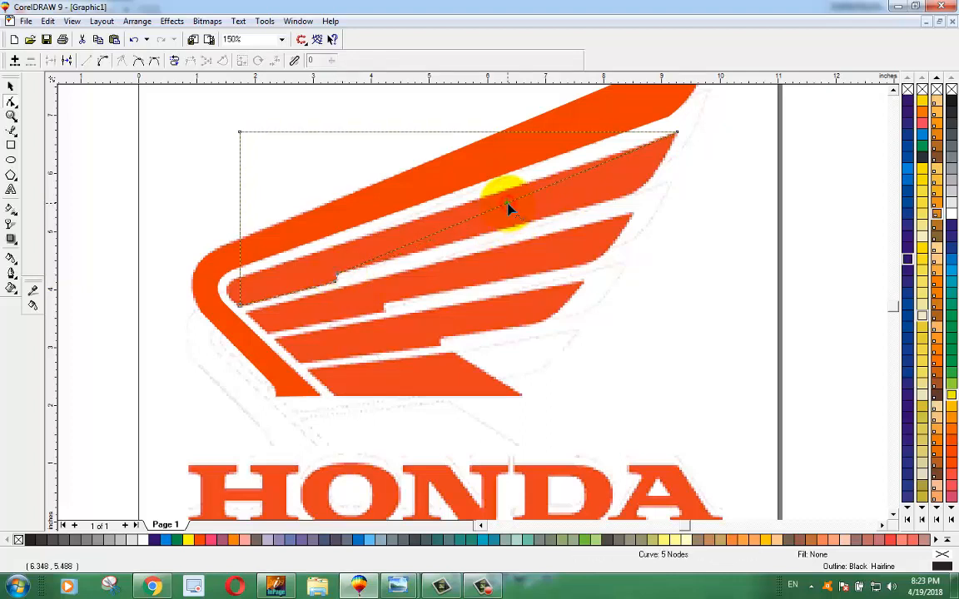
{"action": "left_click", "coordinate": [100, 65]}
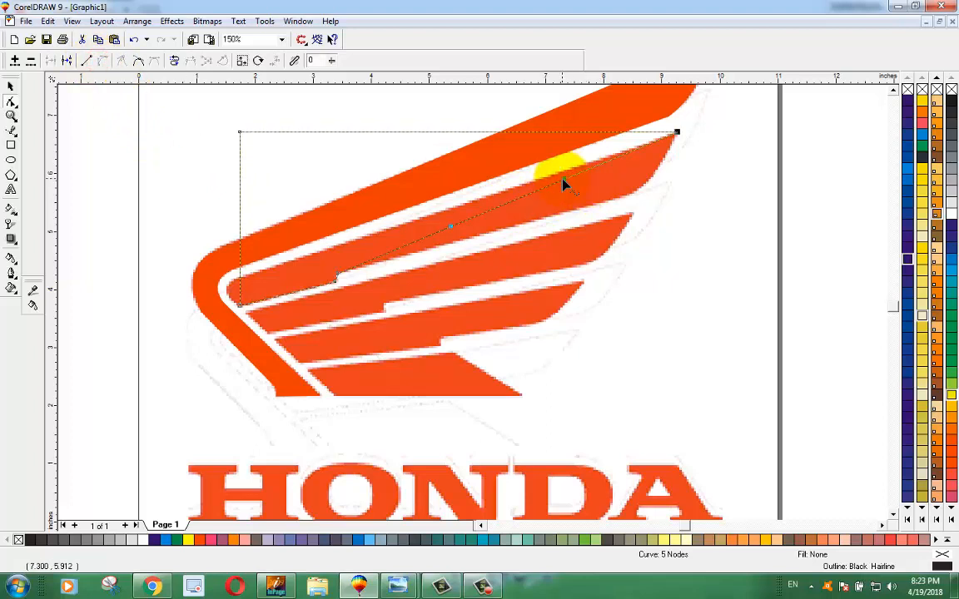
{"action": "left_click_drag", "start_coordinate": [568, 188], "coordinate": [616, 210]}
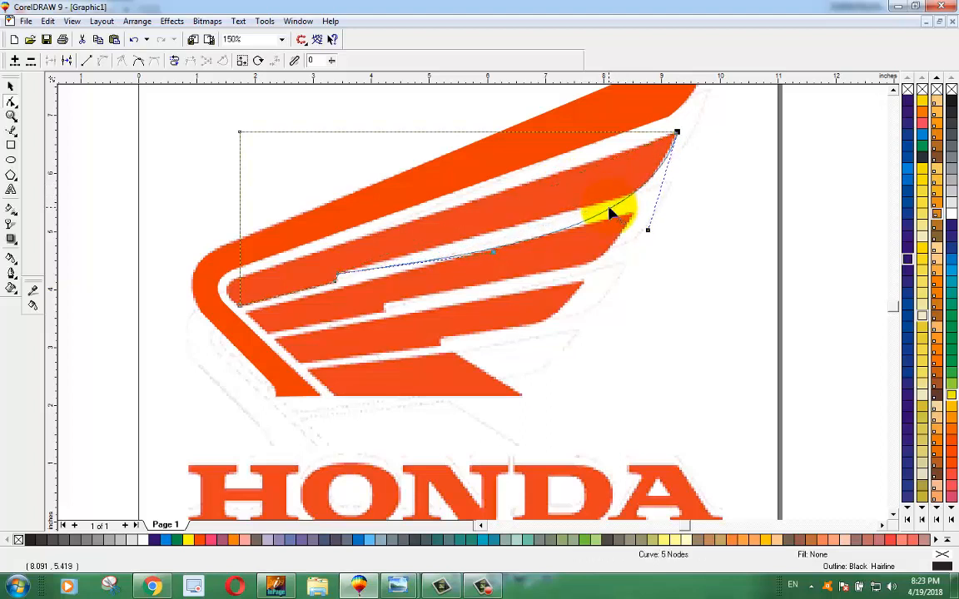
{"action": "double_click", "coordinate": [623, 199]}
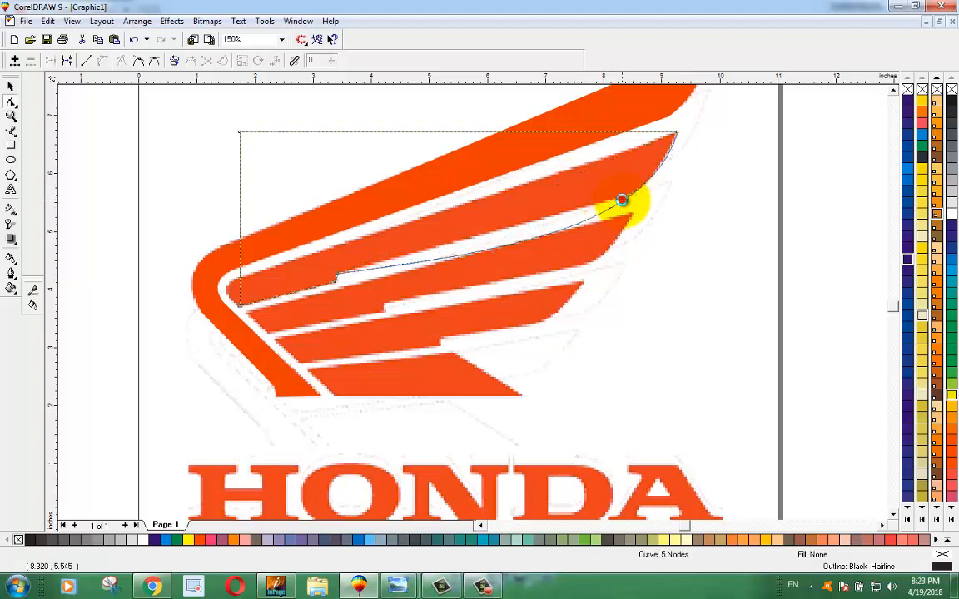
{"action": "left_click", "coordinate": [506, 246]}
{"action": "left_click", "coordinate": [86, 60]}
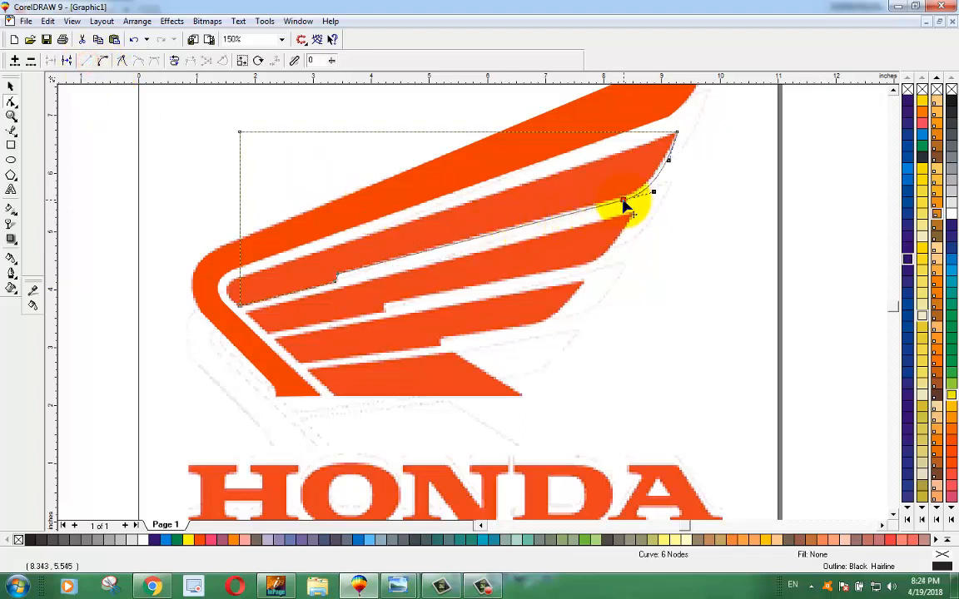
{"action": "left_click_drag", "start_coordinate": [624, 201], "coordinate": [618, 199]}
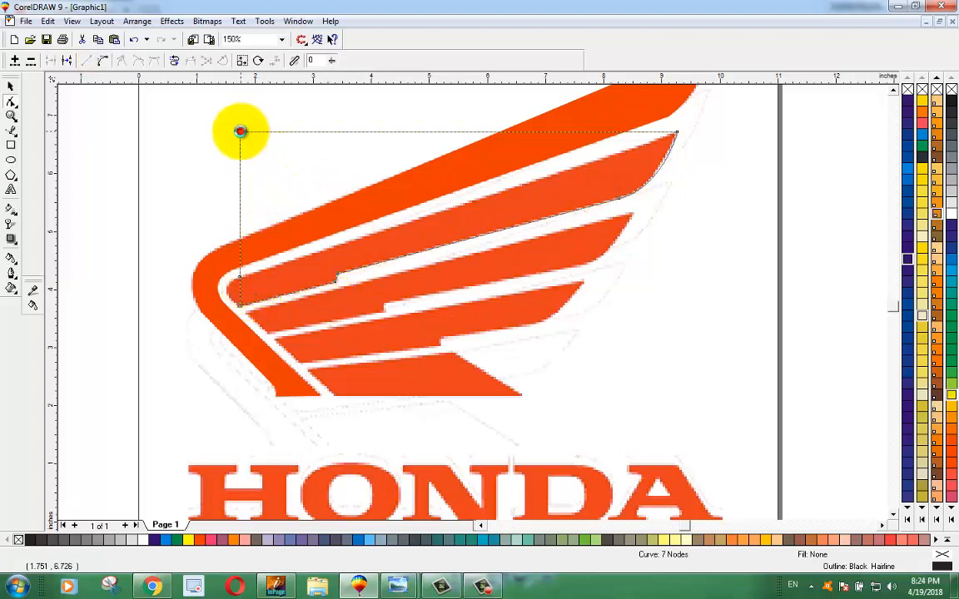
Delete the outline's upper-left corner node and bow the segment at the second feather's left end outward along its rounded bitmap edge
{"action": "double_click", "coordinate": [240, 131]}
{"action": "scroll", "coordinate": [212, 315], "scroll_direction": "up", "scroll_amount": 3}
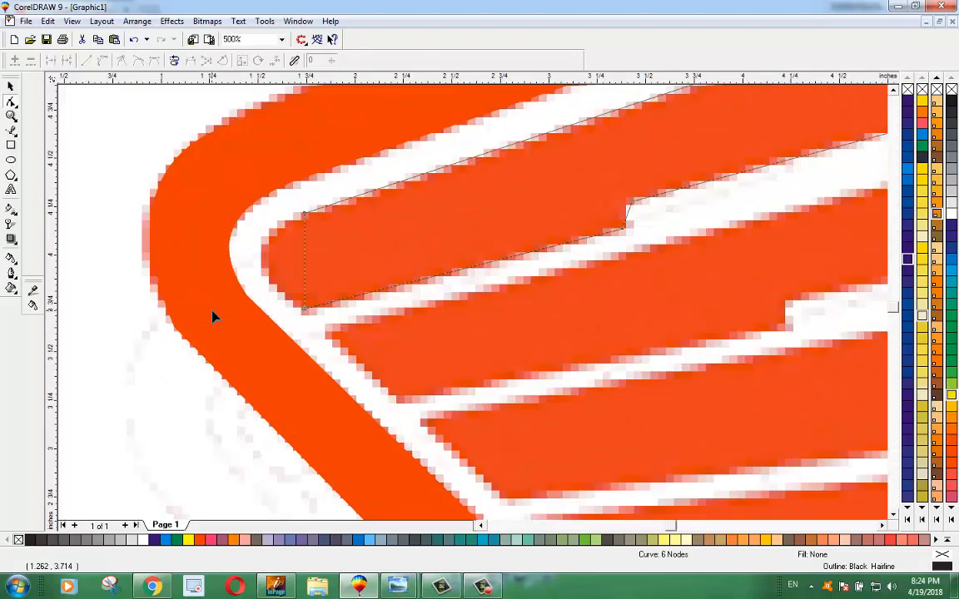
{"action": "left_click", "coordinate": [103, 60]}
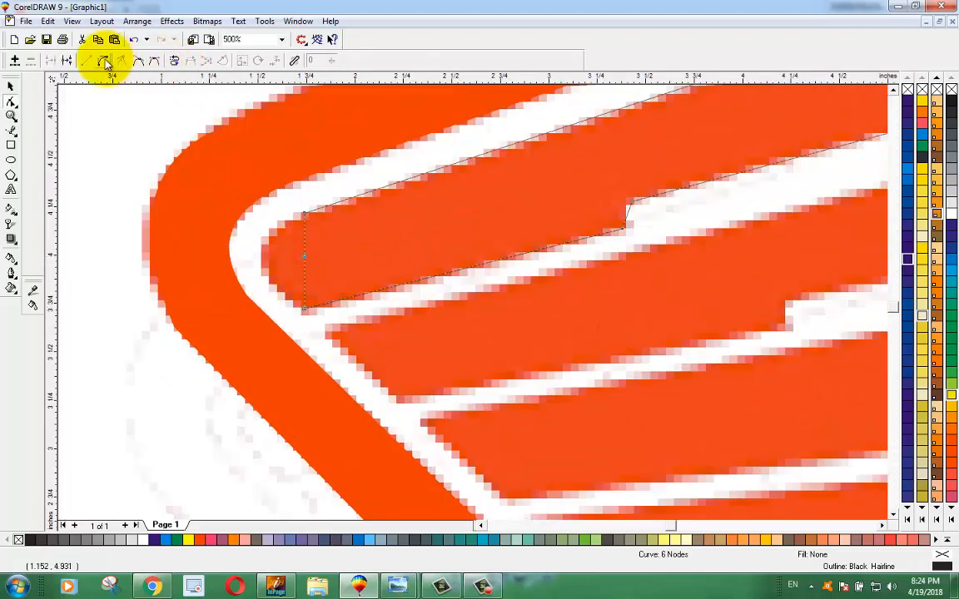
{"action": "left_click_drag", "start_coordinate": [306, 269], "coordinate": [264, 258]}
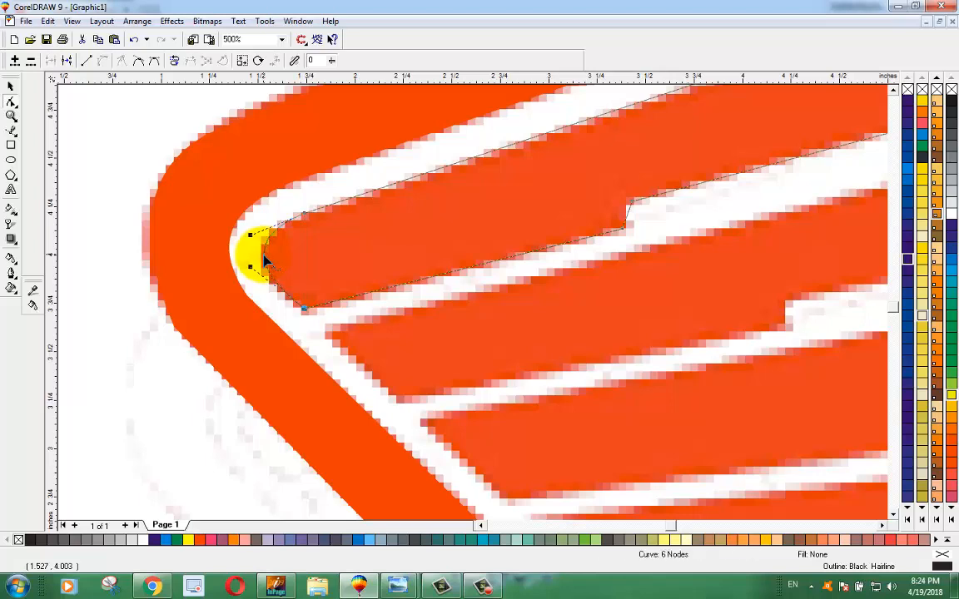
{"action": "scroll", "coordinate": [259, 266], "scroll_direction": "down", "scroll_amount": 1}
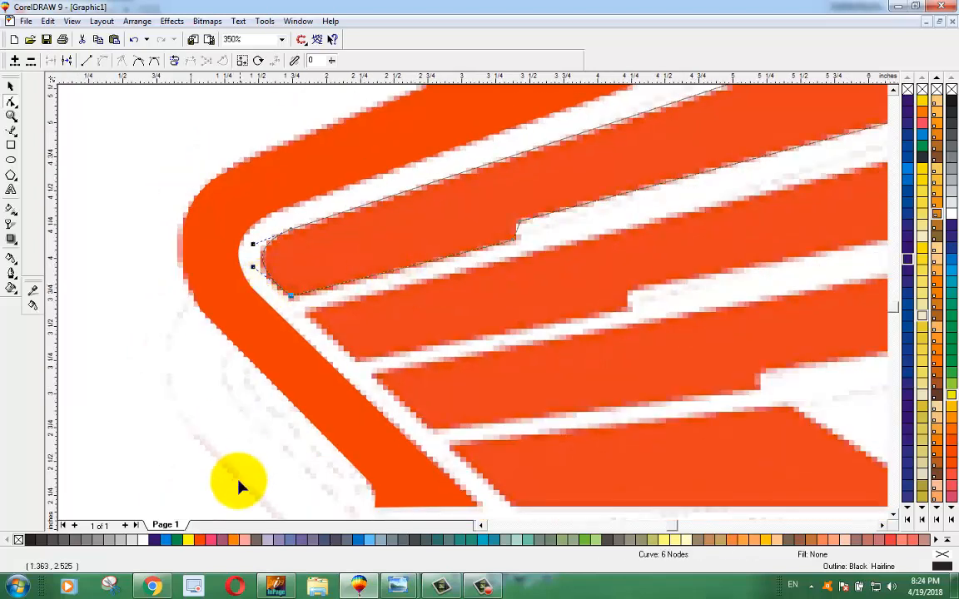
Fill the traced second feather with red without an outline and refine the curve at its left end
{"action": "left_click", "coordinate": [201, 541]}
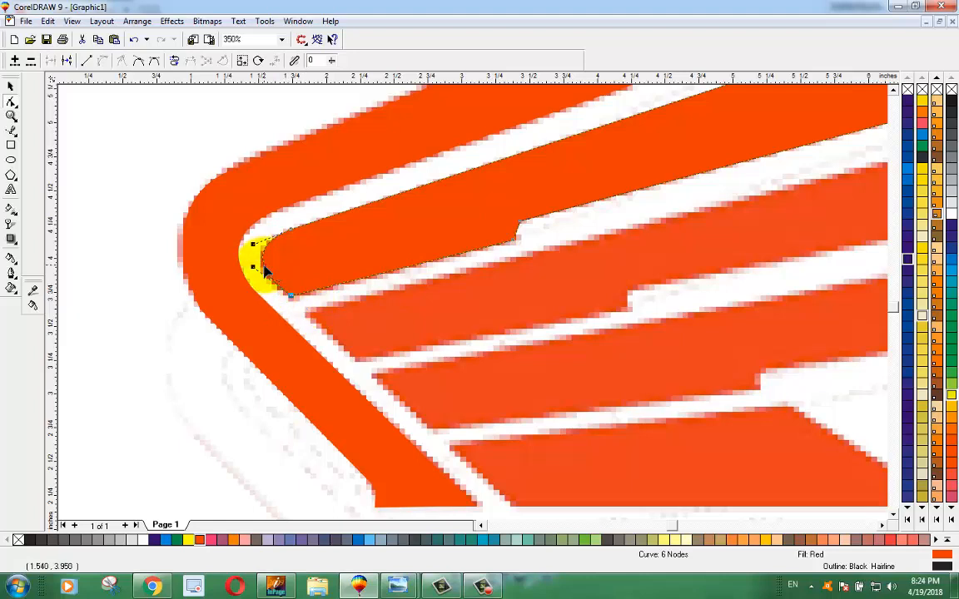
{"action": "left_click_drag", "start_coordinate": [263, 266], "coordinate": [263, 273]}
{"action": "scroll", "coordinate": [321, 325], "scroll_direction": "down", "scroll_amount": 2}
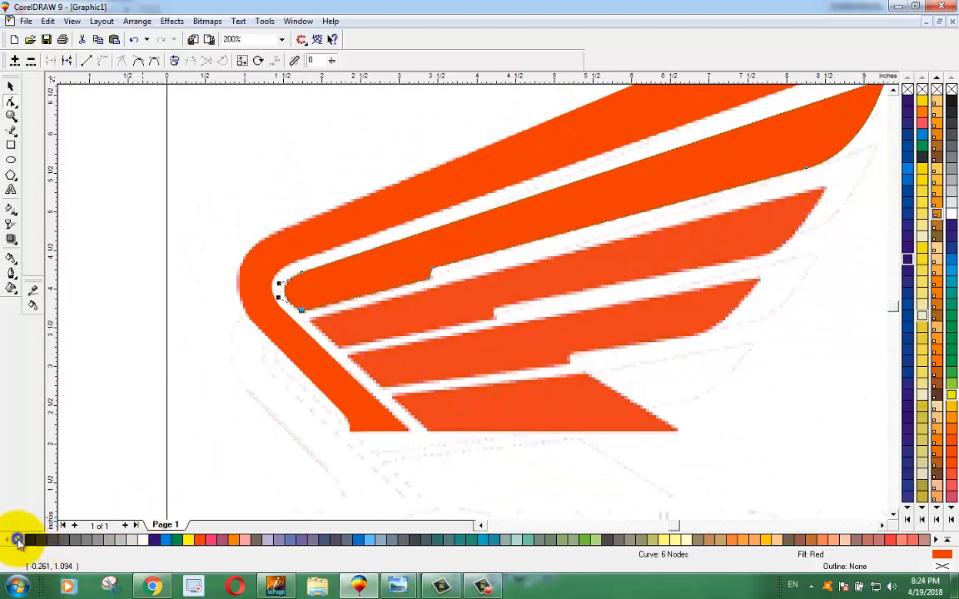
{"action": "left_click", "coordinate": [11, 86]}
{"action": "left_click", "coordinate": [165, 198]}
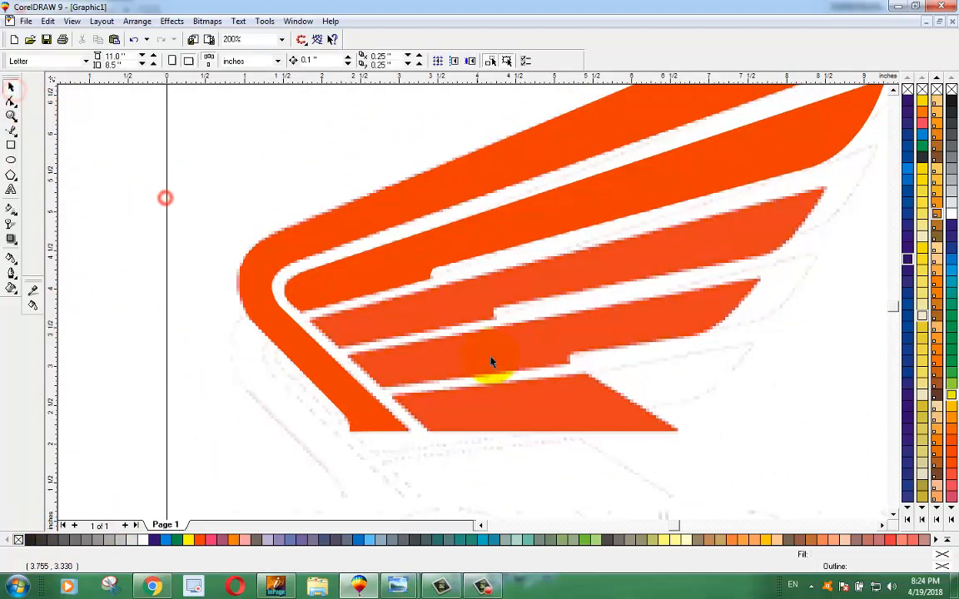
Shift the red second feather away from its bitmap counterpart for comparison and undo the move
{"action": "left_click_drag", "start_coordinate": [441, 265], "coordinate": [298, 196]}
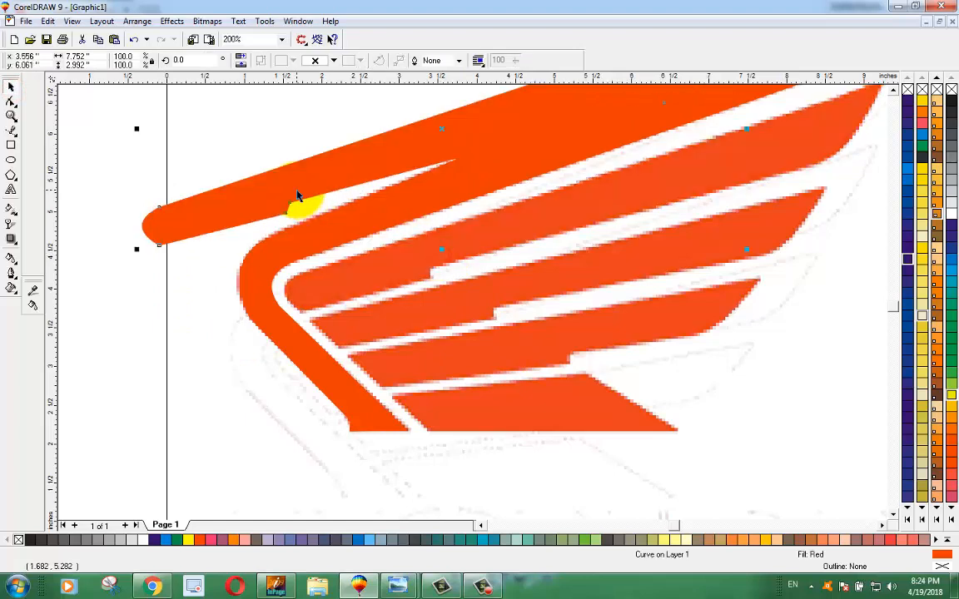
{"action": "key", "text": "ctrl+z"}
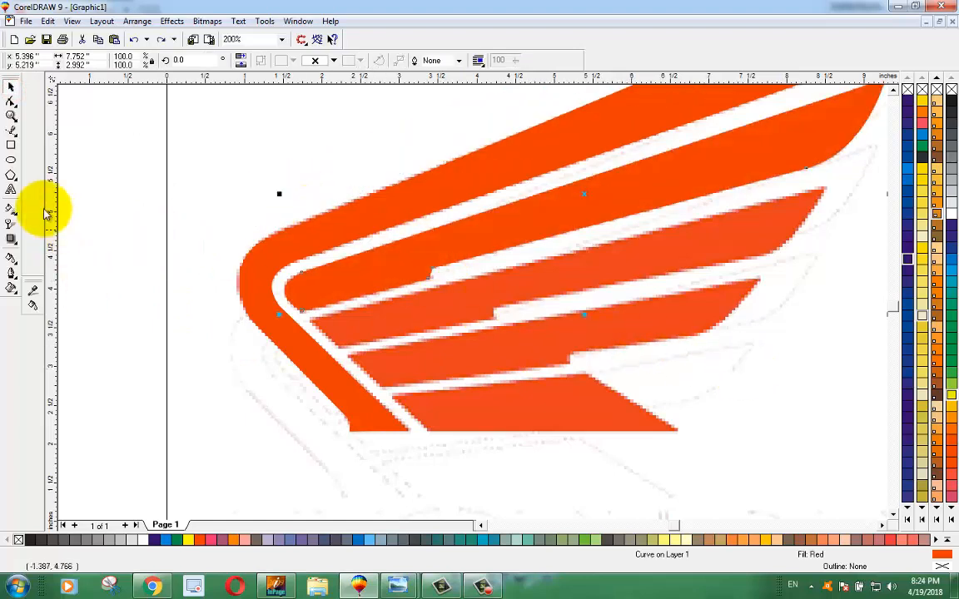
Draw a rectangle about 6.26 by 2.06 inches spanning the third feather and convert it to curves
{"action": "left_click", "coordinate": [11, 145]}
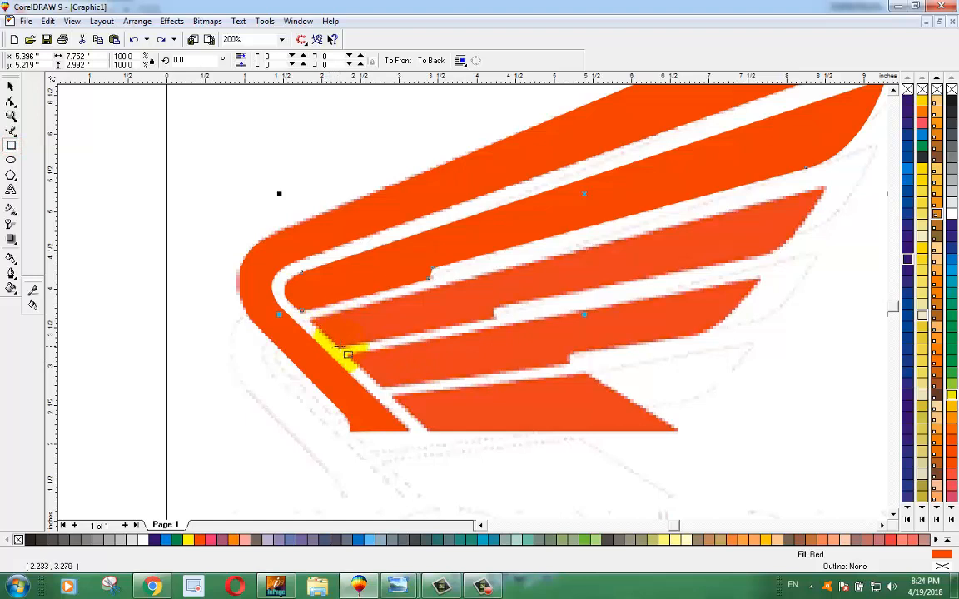
{"action": "mouse_move", "coordinate": [340, 346]}
{"action": "left_mouse_down"}
{"action": "mouse_move", "coordinate": [541, 334]}
{"action": "mouse_move", "coordinate": [819, 199]}
{"action": "mouse_move", "coordinate": [825, 187]}
{"action": "left_mouse_up"}
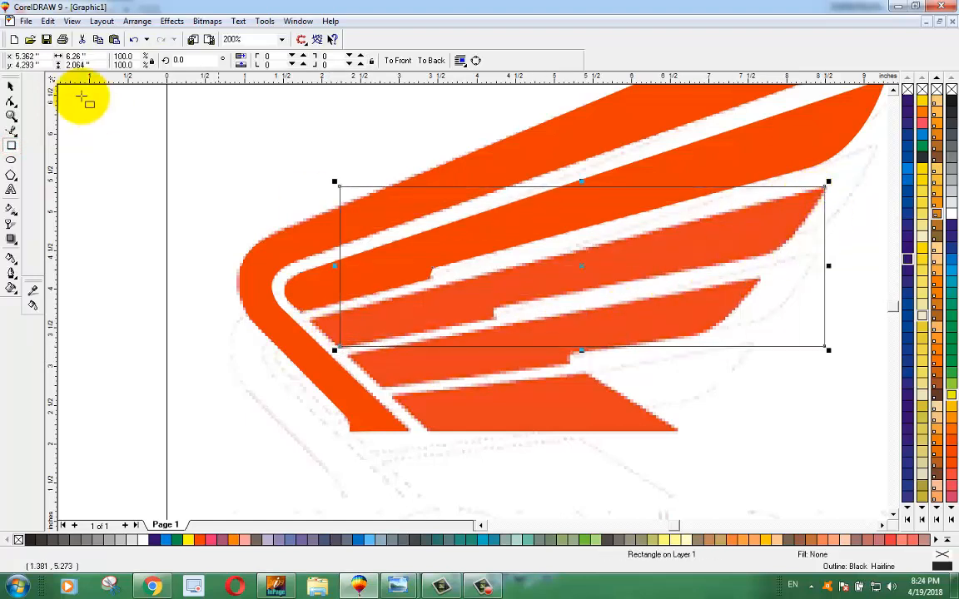
{"action": "left_click", "coordinate": [12, 103]}
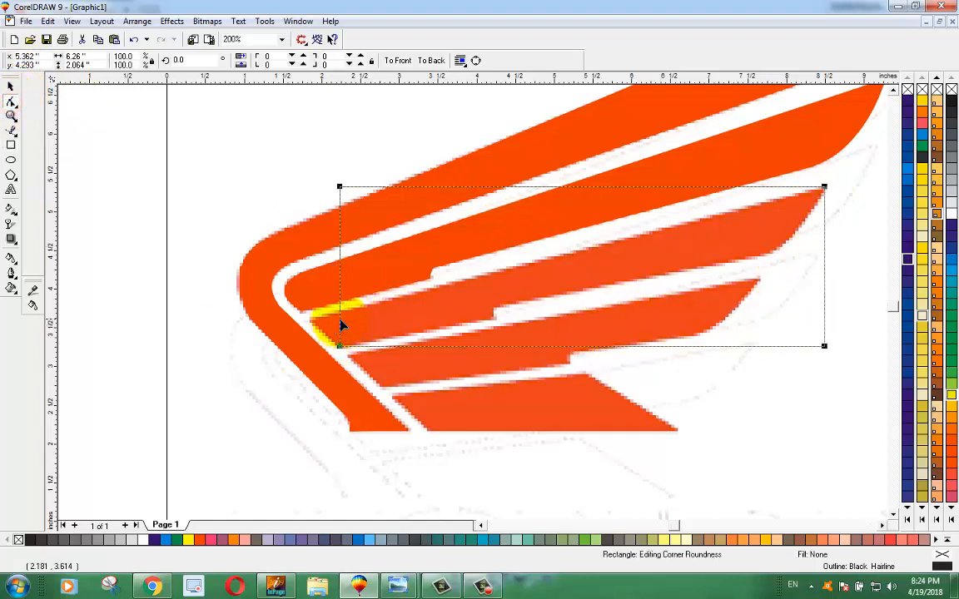
{"action": "left_click_drag", "start_coordinate": [340, 188], "coordinate": [329, 336]}
{"action": "key", "text": "ctrl+q"}
Fit the outline's nodes to the third feather's left tip and lower step notch, and delete the lower-right corner node
{"action": "left_click_drag", "start_coordinate": [342, 188], "coordinate": [309, 318]}
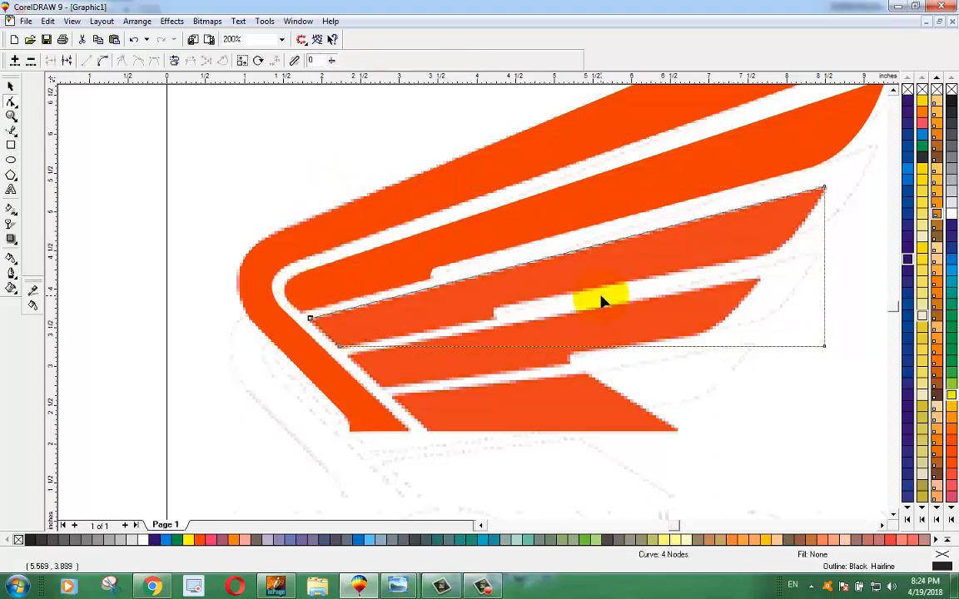
{"action": "double_click", "coordinate": [500, 348]}
{"action": "left_click_drag", "start_coordinate": [500, 347], "coordinate": [495, 322]}
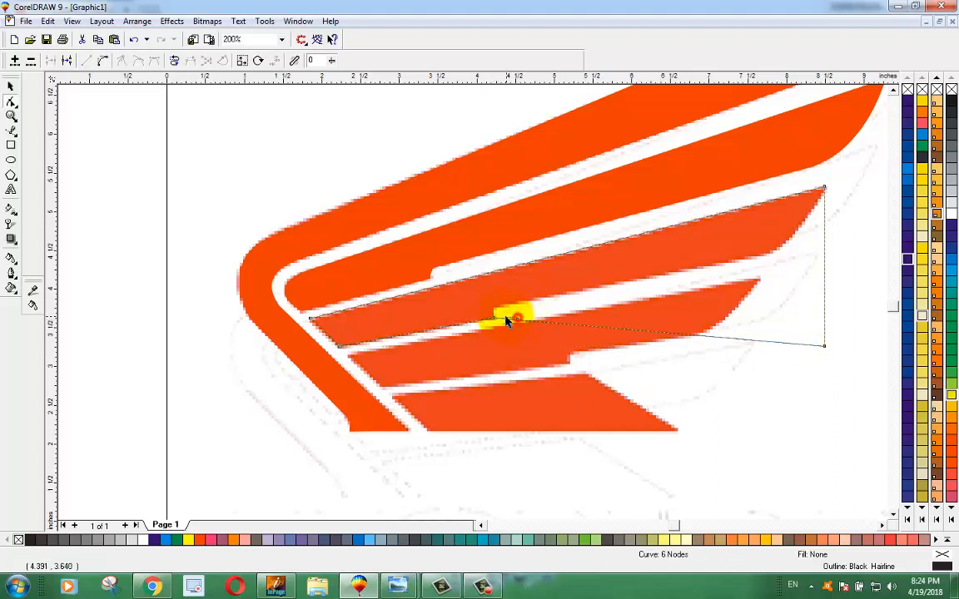
{"action": "left_click", "coordinate": [502, 312]}
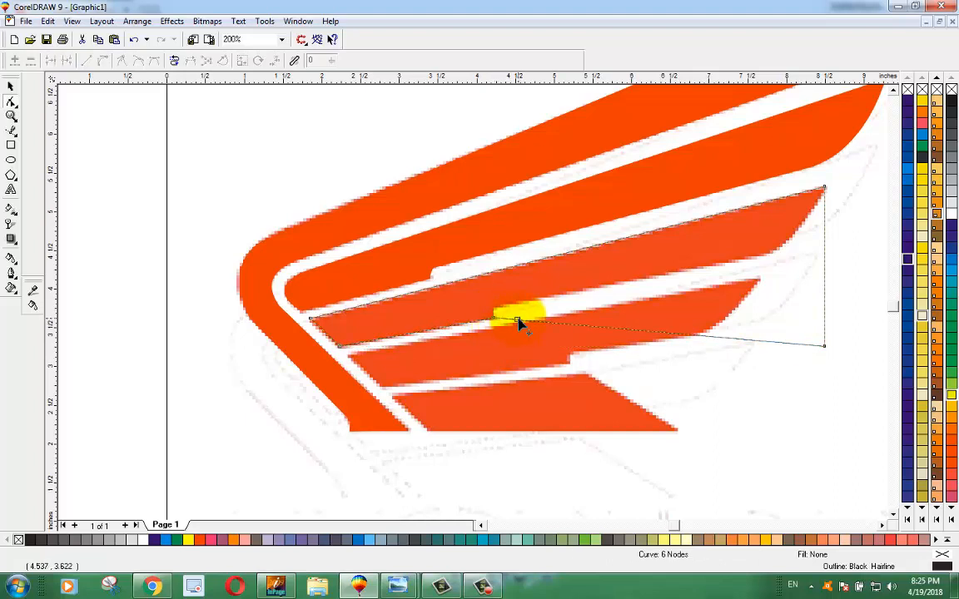
{"action": "left_click_drag", "start_coordinate": [518, 323], "coordinate": [494, 310]}
{"action": "double_click", "coordinate": [824, 346]}
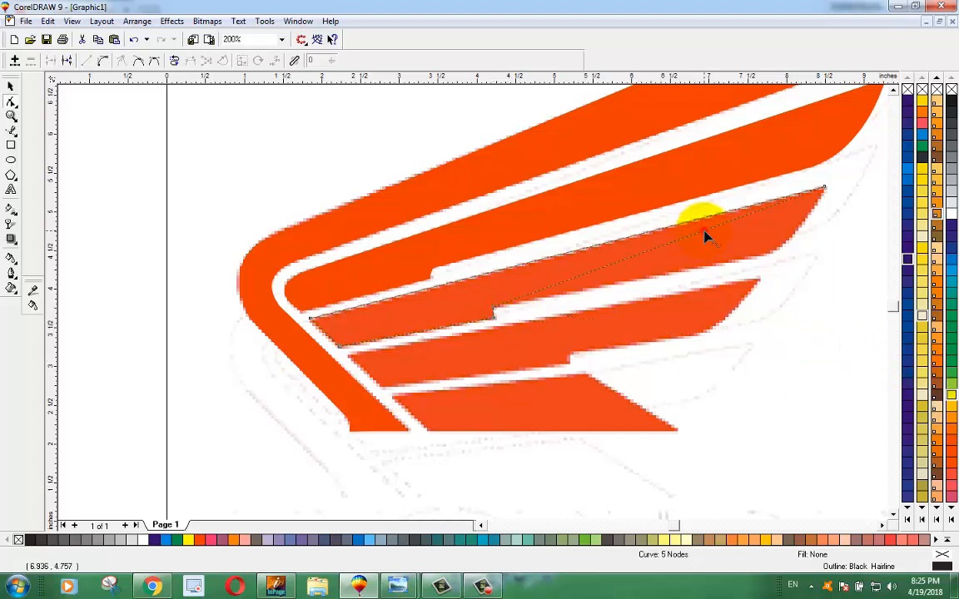
Curve the third feather's trailing edge below the tip, with a node at the bend and a straight edge from there to the notch
{"action": "left_click", "coordinate": [101, 61]}
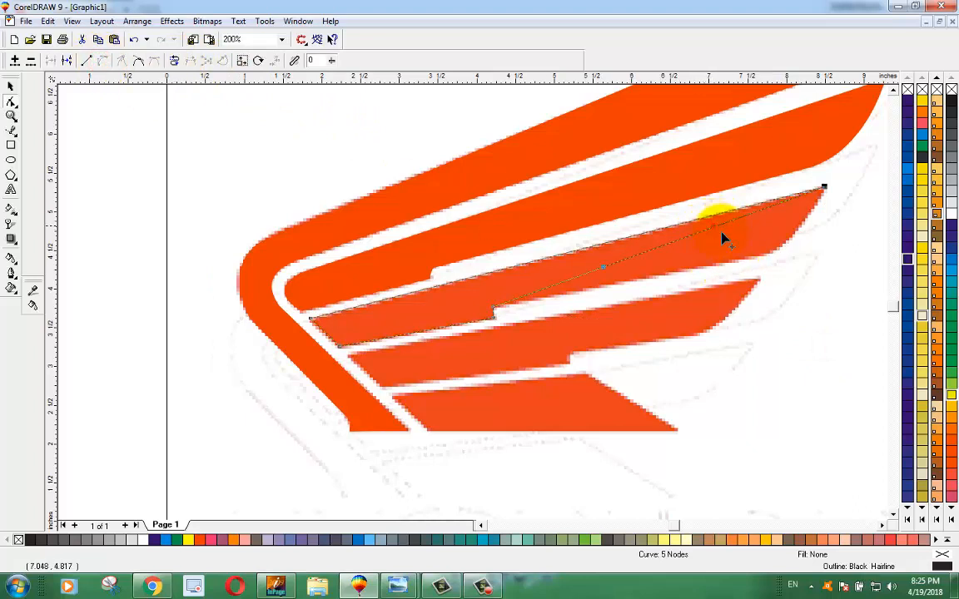
{"action": "left_click_drag", "start_coordinate": [712, 218], "coordinate": [783, 308]}
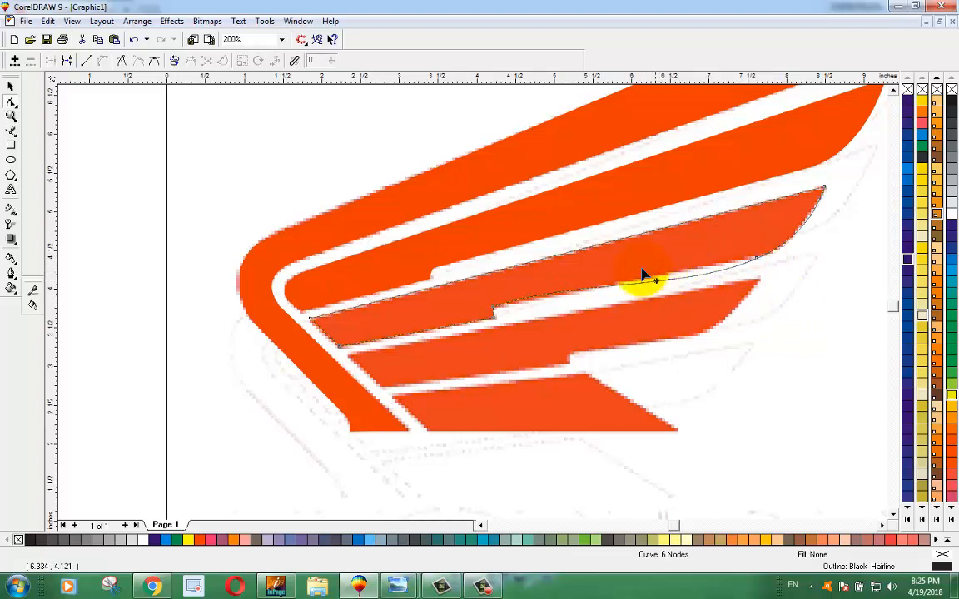
{"action": "left_click", "coordinate": [86, 61]}
{"action": "left_click", "coordinate": [812, 325]}
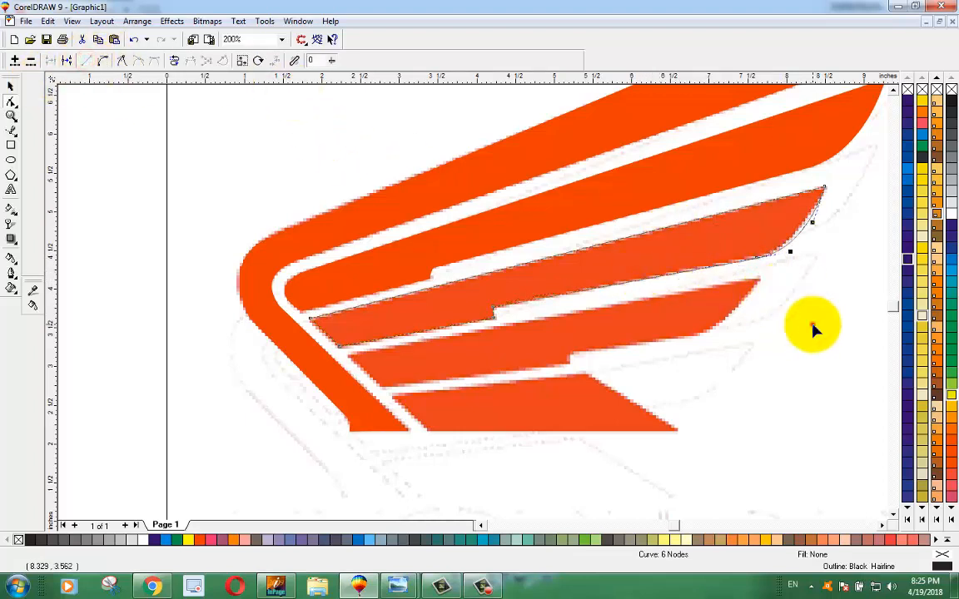
Add a node midway along the third feather's curved trailing edge and fit the curve to the bitmap
{"action": "key", "text": "Delete"}
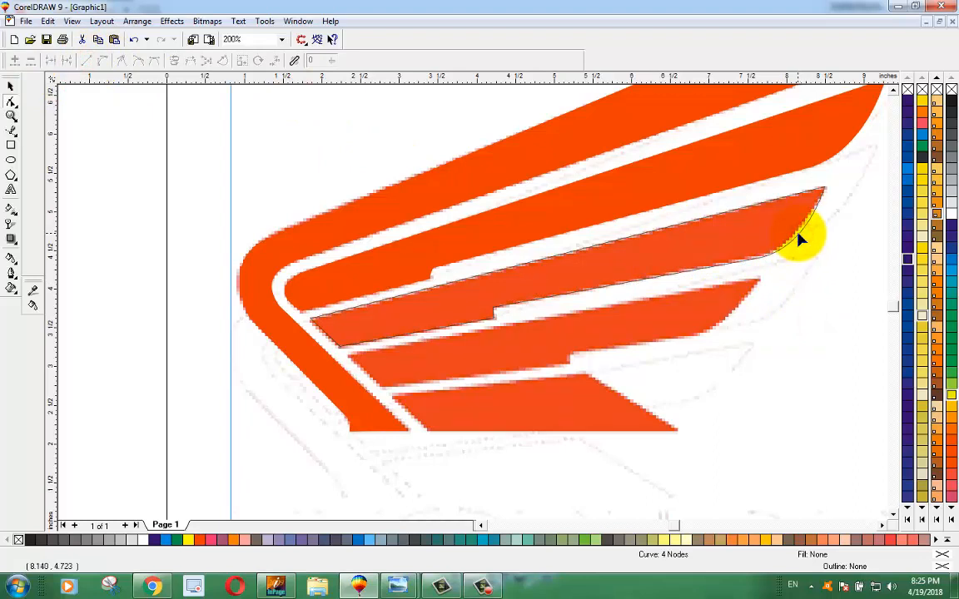
{"action": "left_click", "coordinate": [799, 235]}
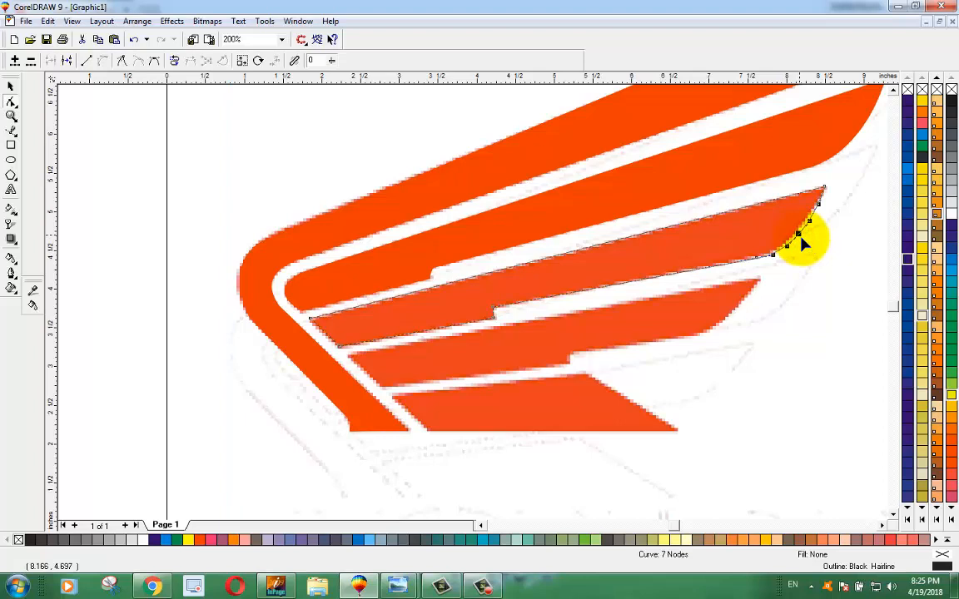
{"action": "left_click", "coordinate": [804, 319]}
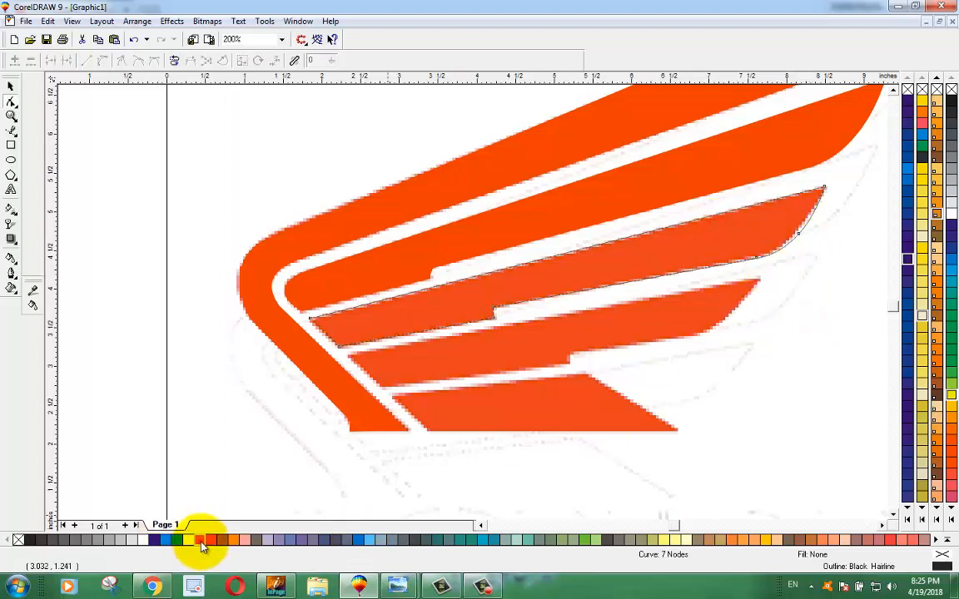
Fill the third feather red and remove its outline
{"action": "left_click", "coordinate": [799, 367]}
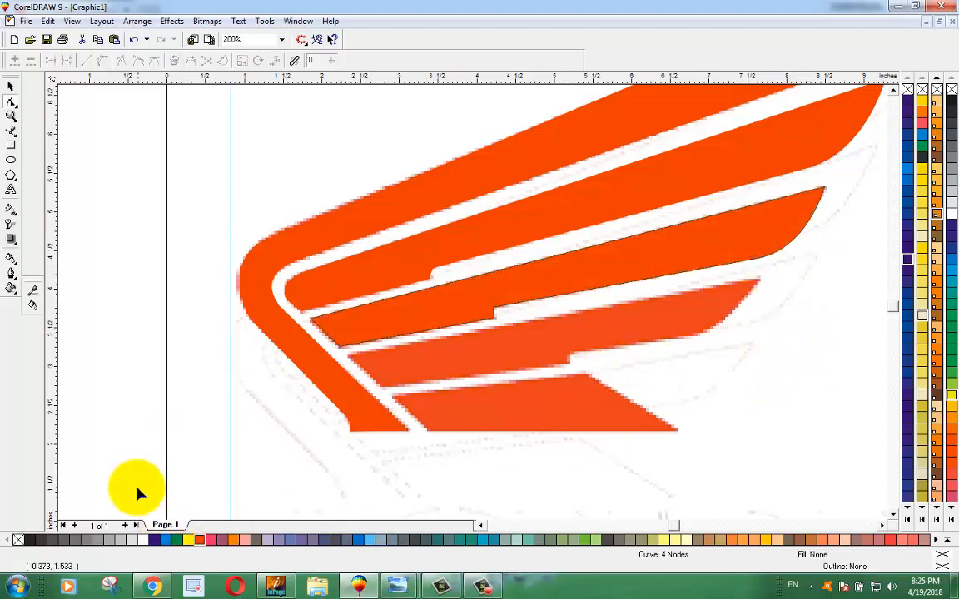
{"action": "left_click", "coordinate": [362, 337]}
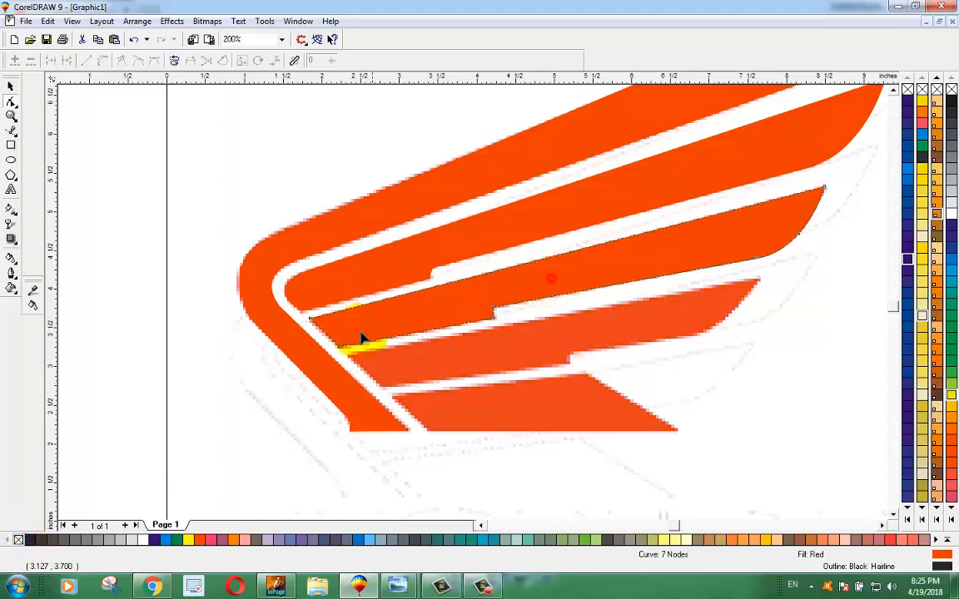
{"action": "right_click", "coordinate": [19, 540]}
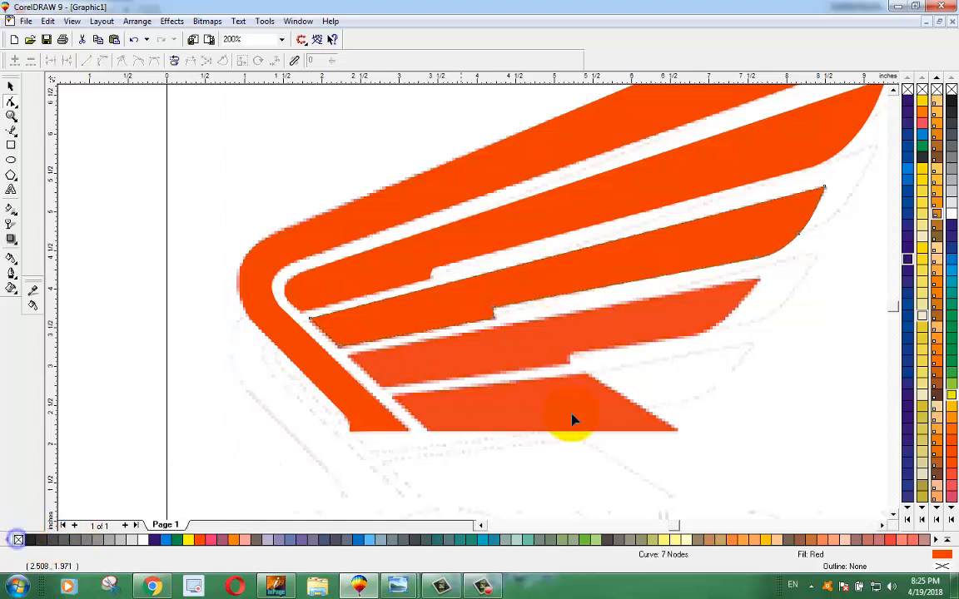
{"action": "left_click", "coordinate": [751, 398]}
Draw a rectangle about 4.9 by 1.41 inches over the fourth feather and convert it to curves
{"action": "left_click", "coordinate": [10, 146]}
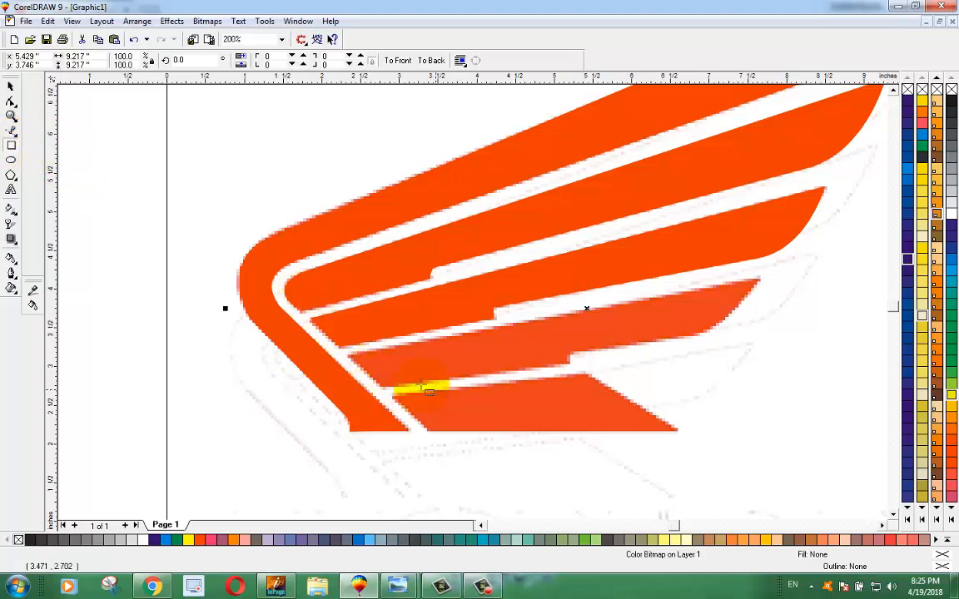
{"action": "left_click_drag", "start_coordinate": [381, 387], "coordinate": [760, 278]}
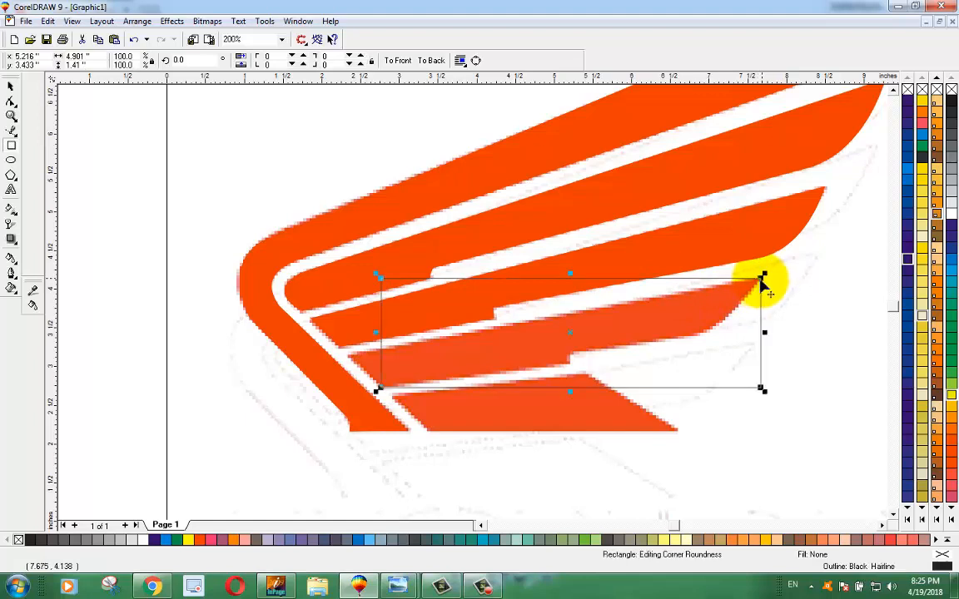
{"action": "left_click", "coordinate": [11, 100]}
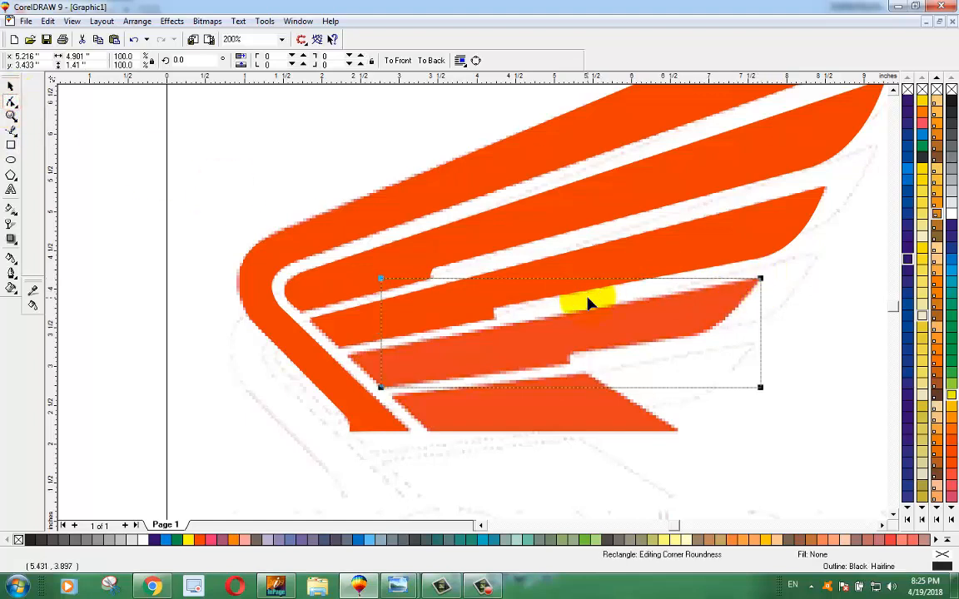
{"action": "key", "text": "ctrl+q"}
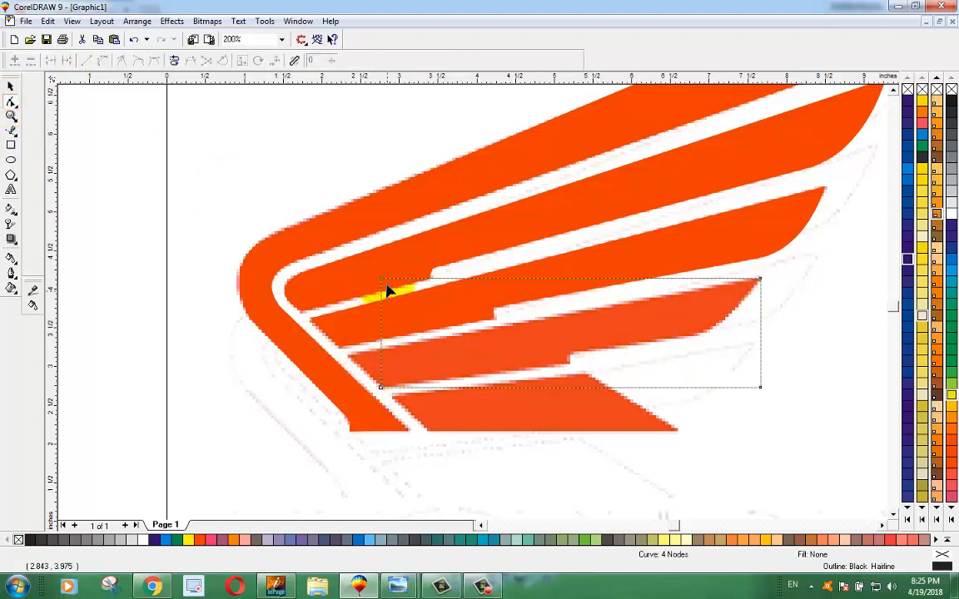
Fit the outline's nodes to the fourth feather's left tip and lower step notch, and delete the lower-right corner node
{"action": "left_click_drag", "start_coordinate": [381, 281], "coordinate": [350, 358]}
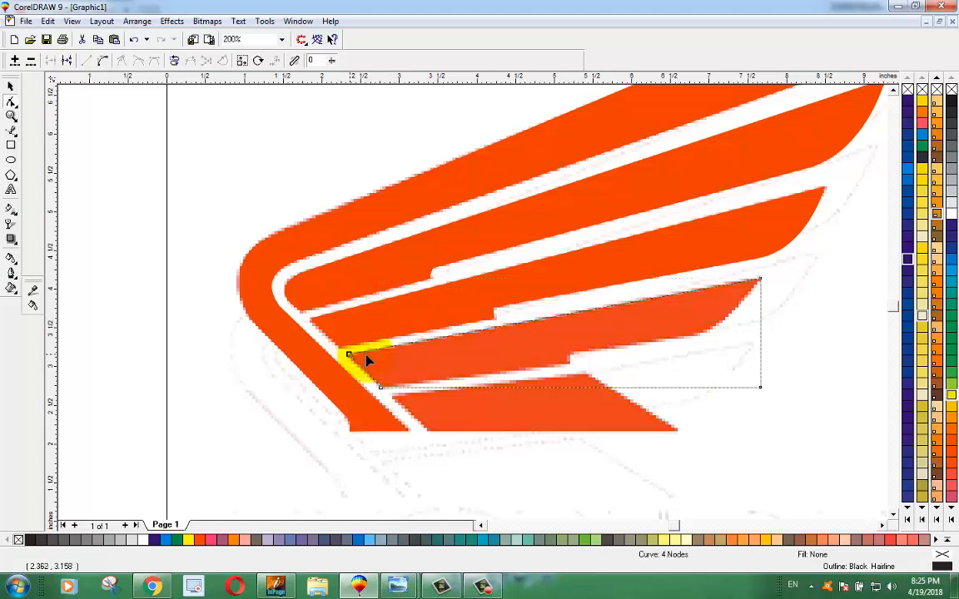
{"action": "double_click", "coordinate": [579, 387]}
{"action": "left_click_drag", "start_coordinate": [579, 387], "coordinate": [570, 353]}
{"action": "double_click", "coordinate": [592, 367]}
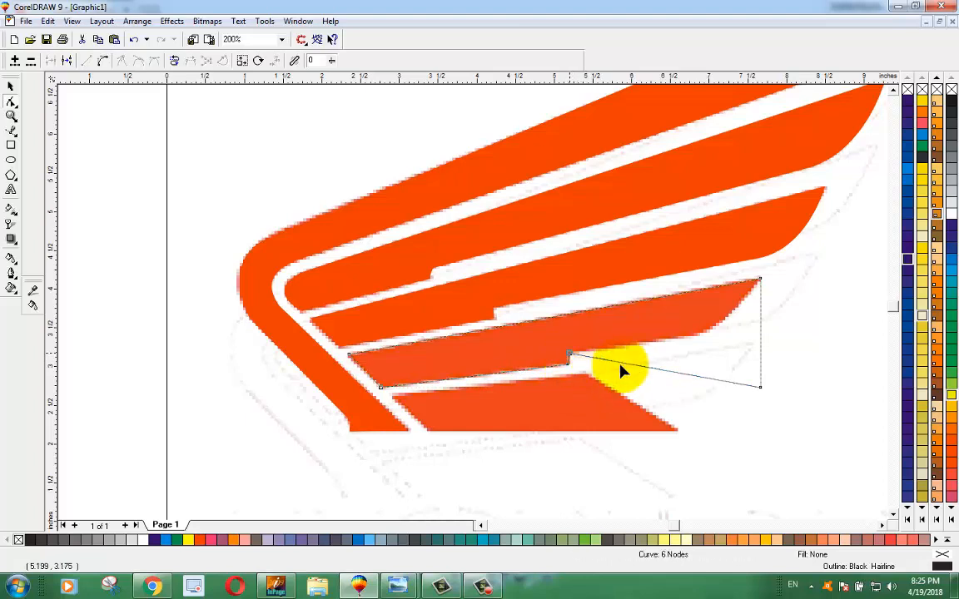
{"action": "double_click", "coordinate": [760, 389]}
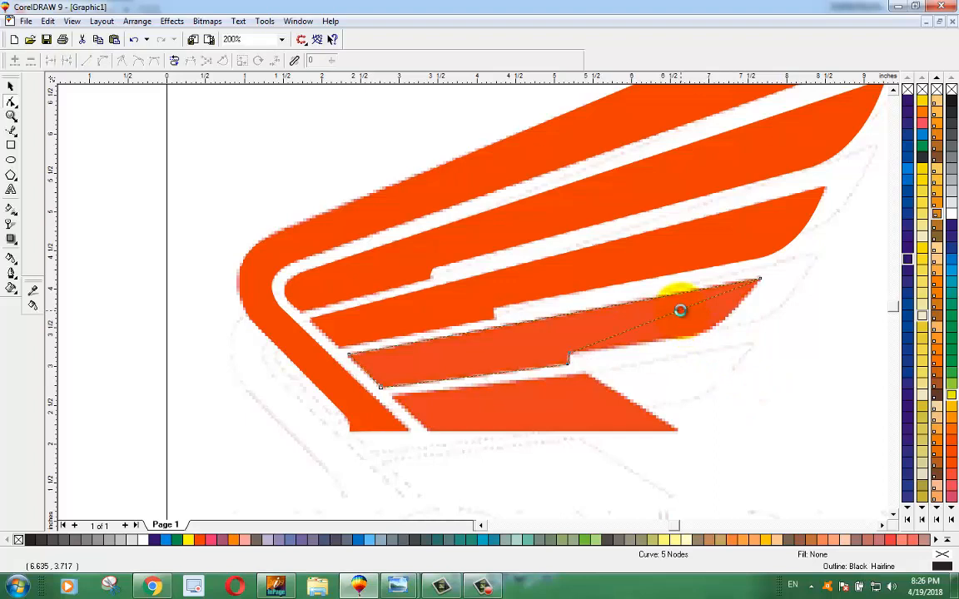
Convert the slanted edge between the fourth feather's tip and notch to a curve and bend it along the trailing edge
{"action": "left_click", "coordinate": [680, 310]}
{"action": "left_click", "coordinate": [103, 60]}
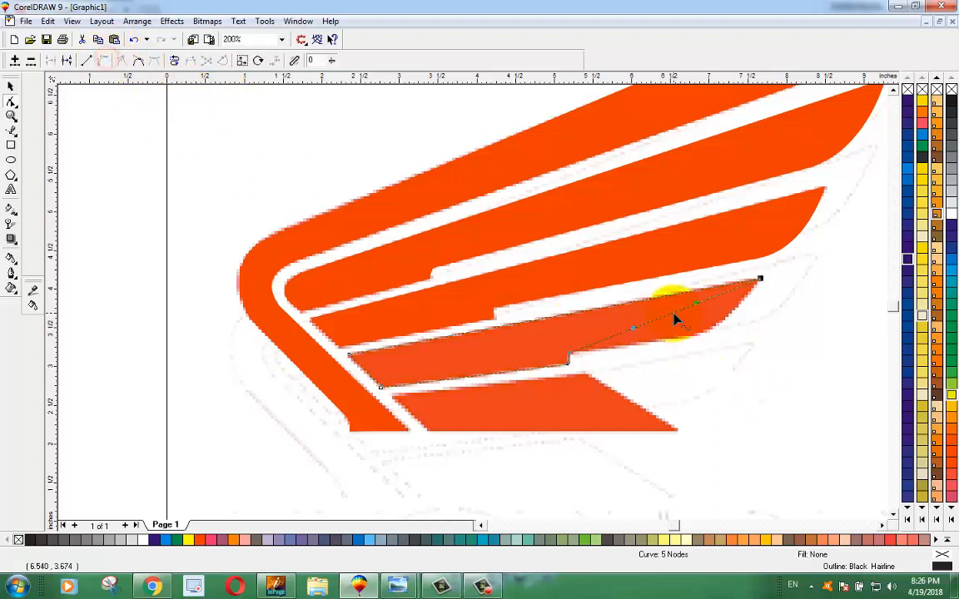
{"action": "left_click_drag", "start_coordinate": [696, 305], "coordinate": [711, 368]}
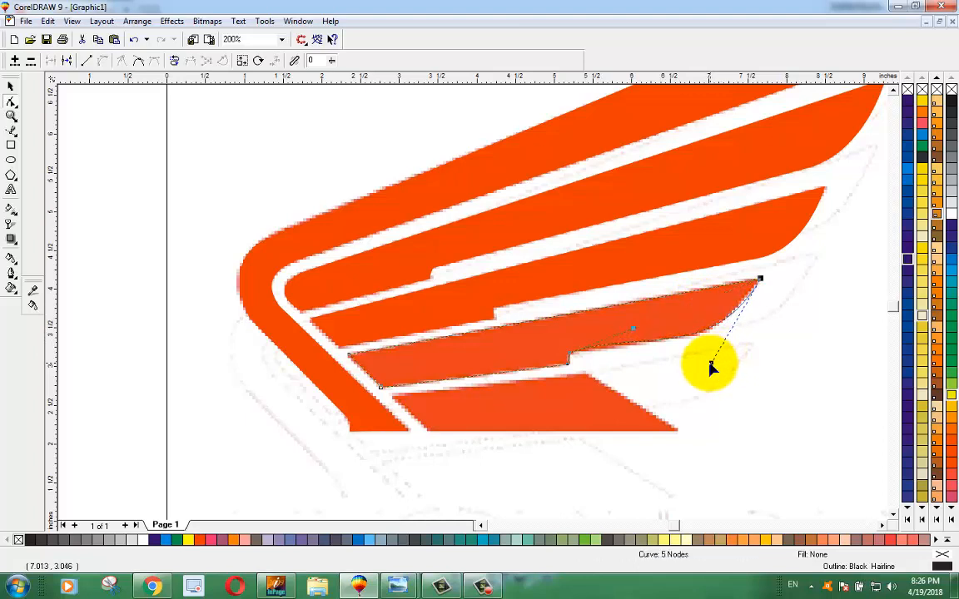
Fill the fourth feather red and remove its outline
{"action": "left_click", "coordinate": [10, 86]}
{"action": "left_click", "coordinate": [199, 538]}
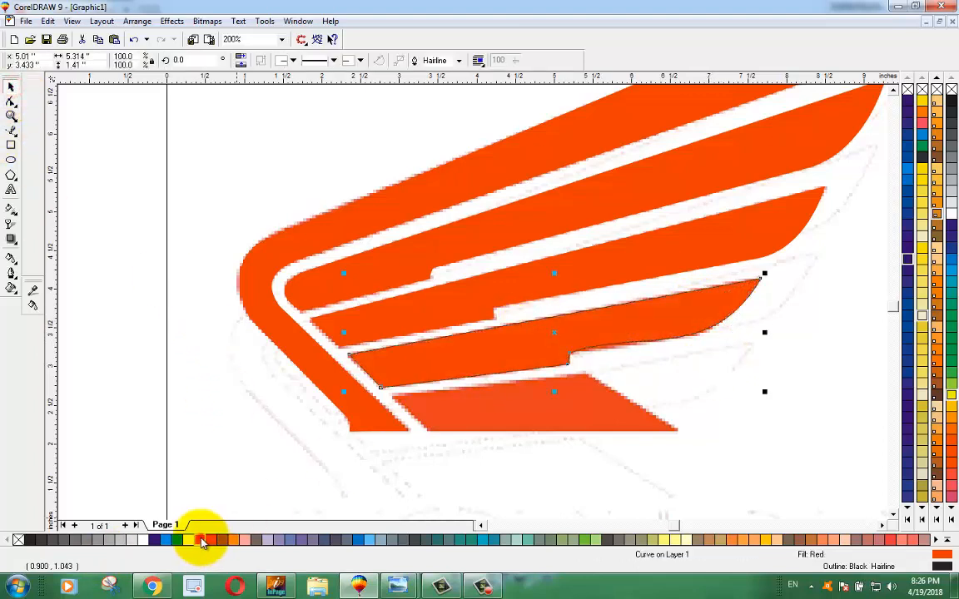
{"action": "left_click", "coordinate": [215, 372]}
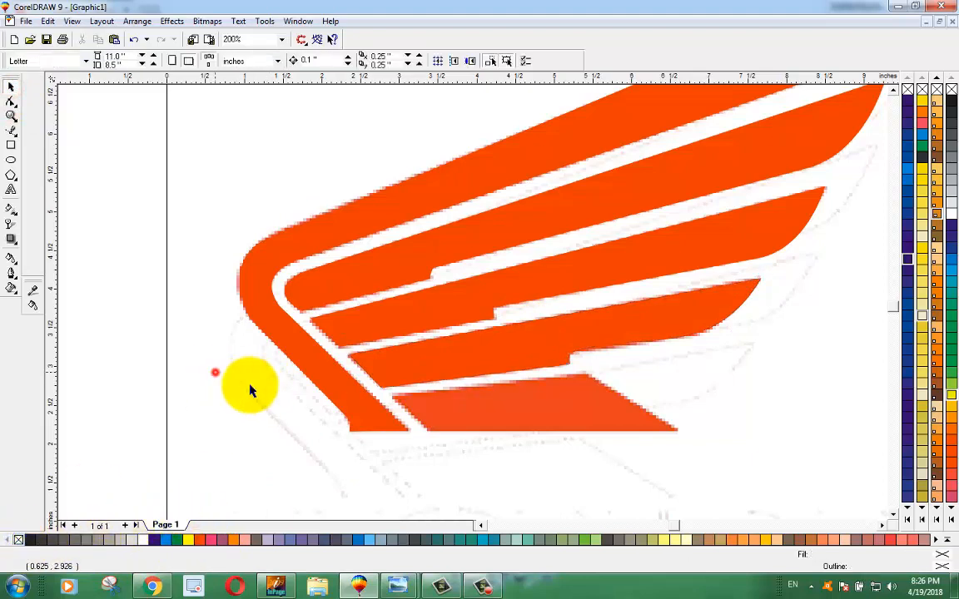
{"action": "left_click", "coordinate": [11, 147]}
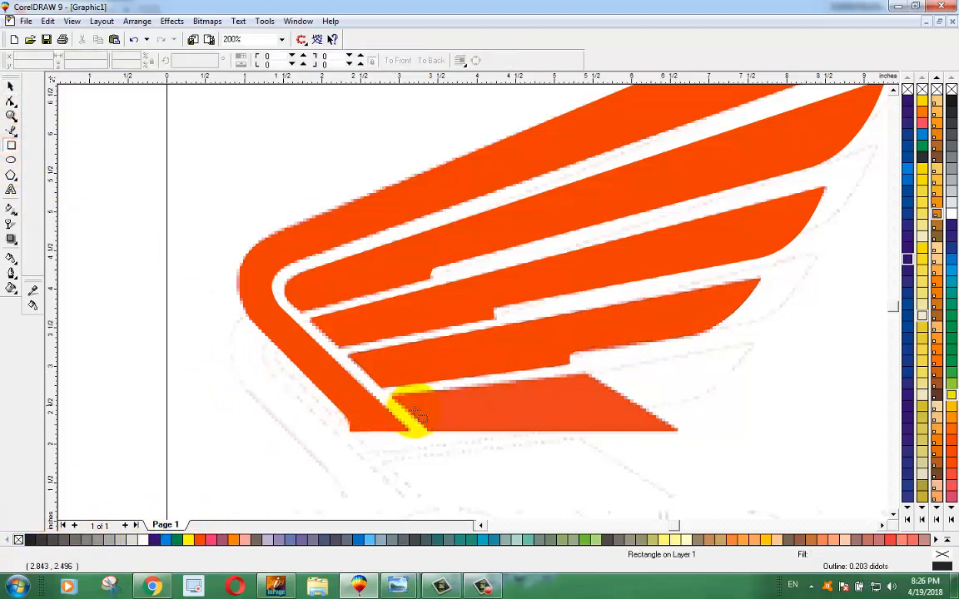
{"action": "left_click_drag", "start_coordinate": [426, 432], "coordinate": [612, 403]}
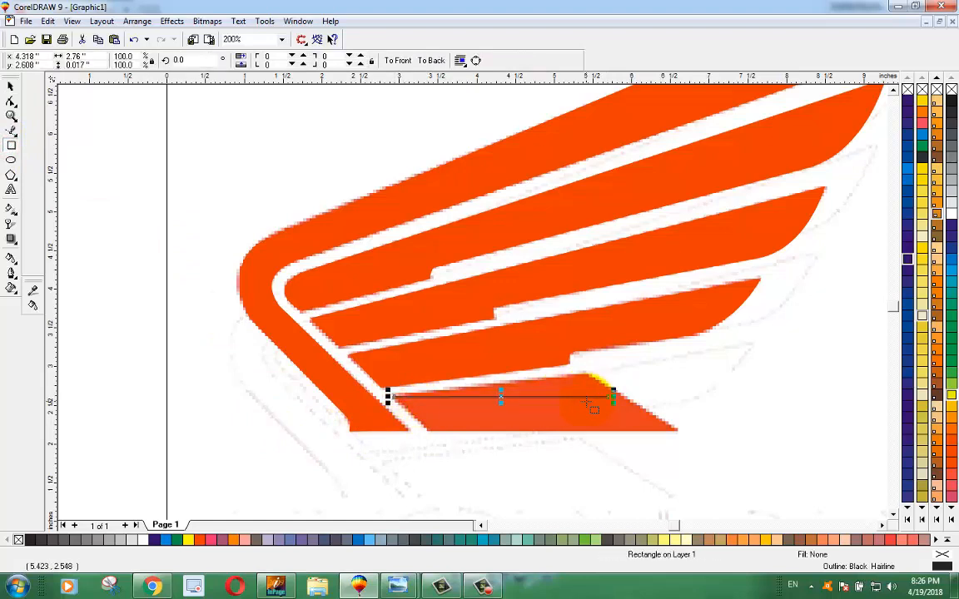
{"action": "key", "text": "Delete"}
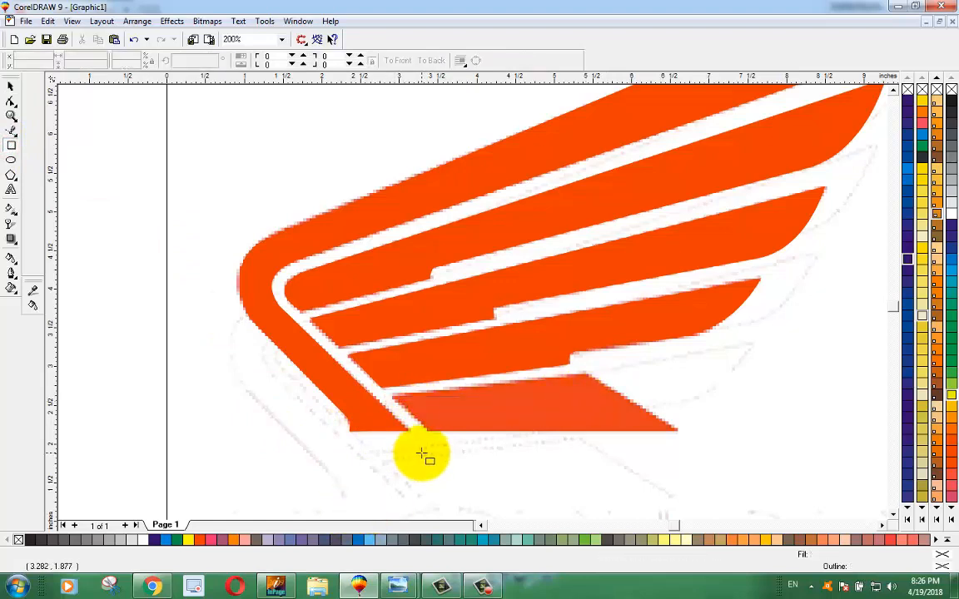
Trace the bottom feather with a rectangle about 3.22 by 0.71 inches converted to curves, moving its upper nodes onto the feather's corners
{"action": "left_click_drag", "start_coordinate": [426, 431], "coordinate": [679, 375]}
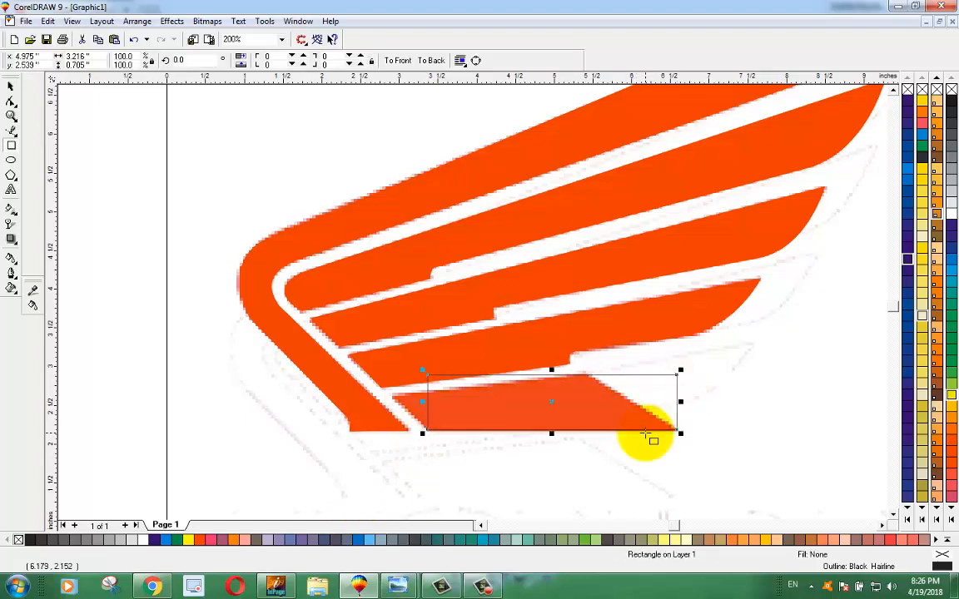
{"action": "left_click", "coordinate": [12, 104]}
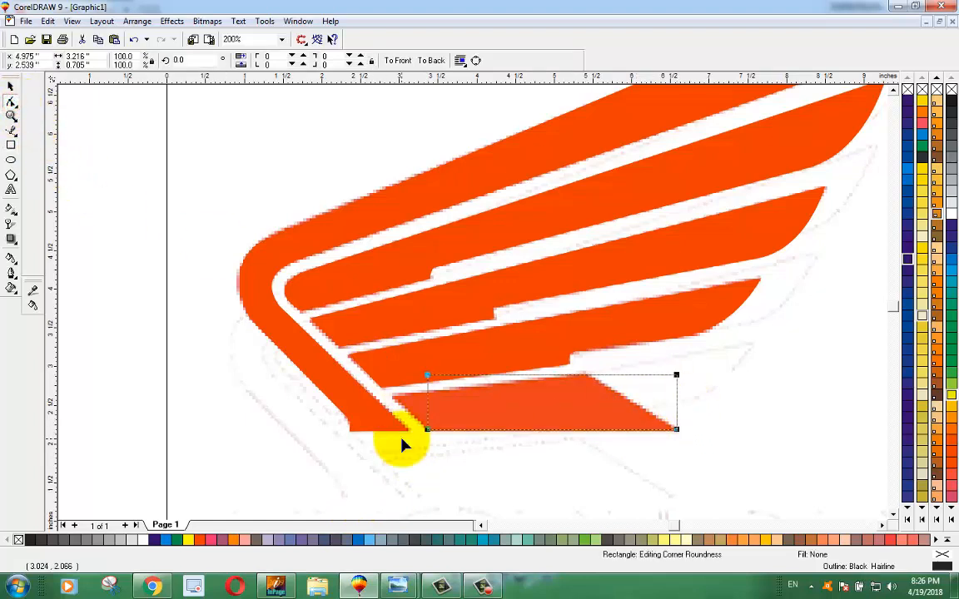
{"action": "key", "text": "ctrl+q"}
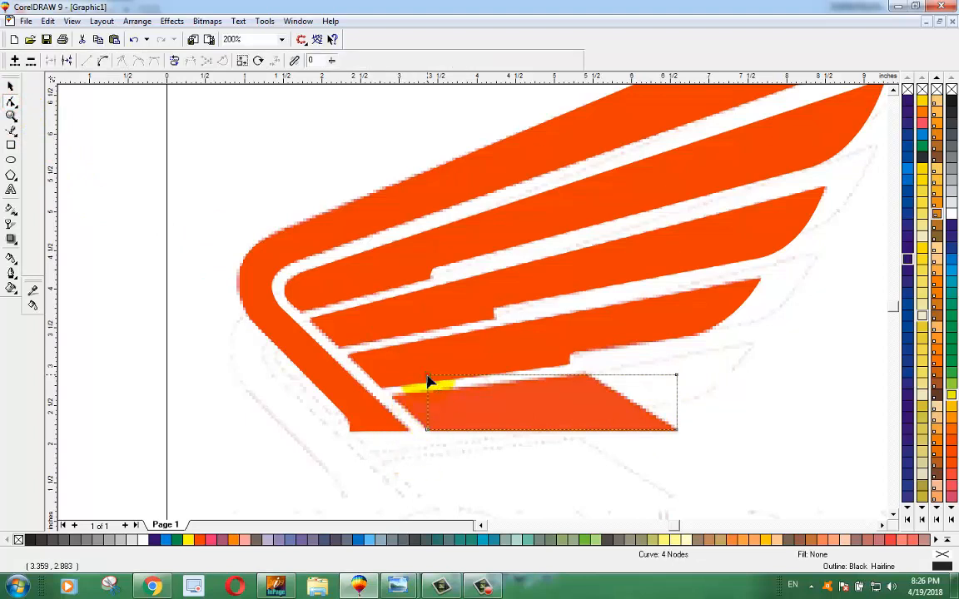
{"action": "left_click_drag", "start_coordinate": [427, 382], "coordinate": [392, 395]}
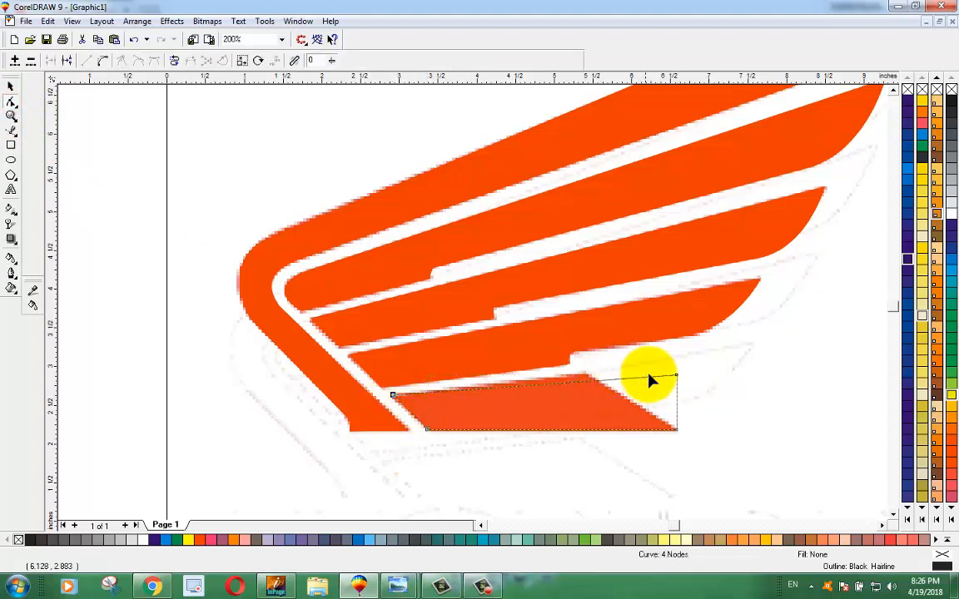
{"action": "left_click_drag", "start_coordinate": [676, 377], "coordinate": [588, 375]}
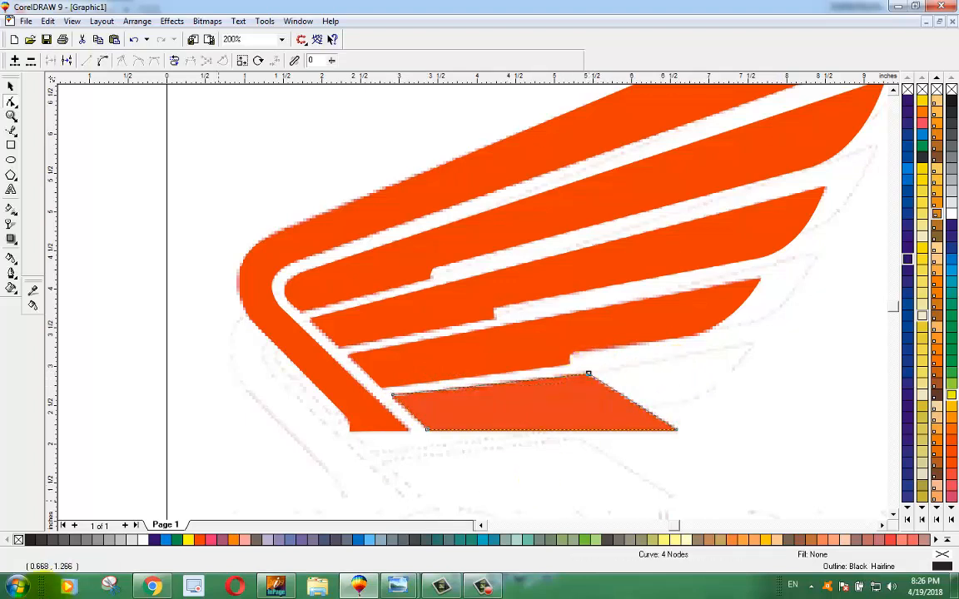
Fill the bottom feather red and remove its outline
{"action": "left_click", "coordinate": [202, 543]}
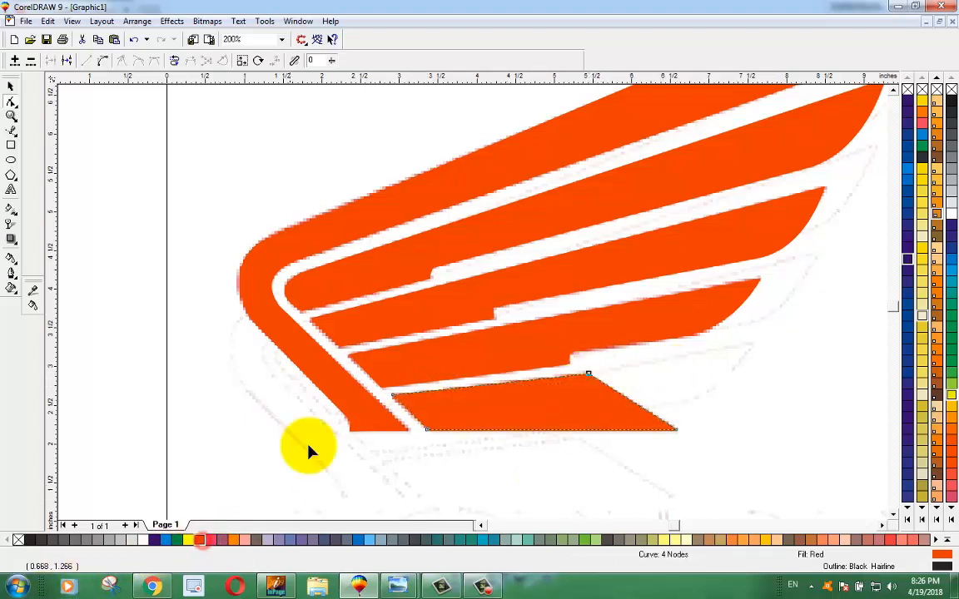
{"action": "left_click", "coordinate": [10, 88]}
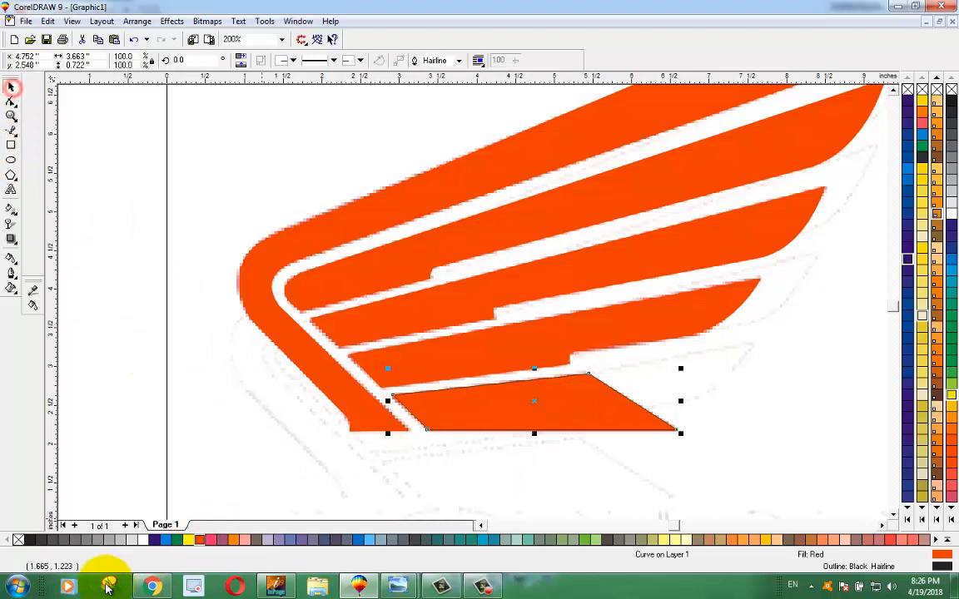
{"action": "right_click", "coordinate": [20, 541]}
{"action": "left_click", "coordinate": [761, 387]}
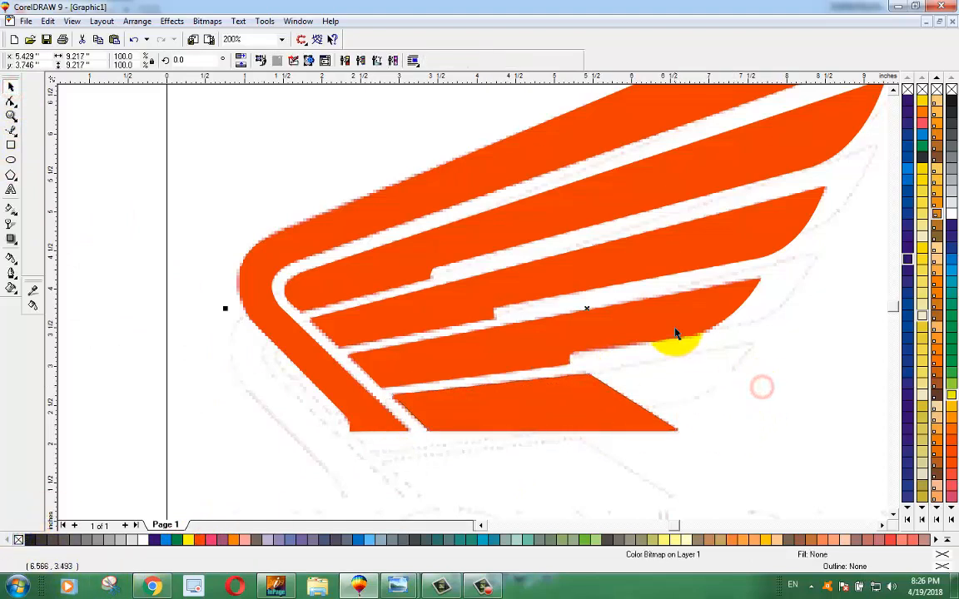
Select all five traced feathers and move them together to the left of the bitmap wing
{"action": "scroll", "coordinate": [677, 333], "scroll_direction": "down", "scroll_amount": 1}
{"action": "left_click_drag", "start_coordinate": [378, 105], "coordinate": [844, 416]}
{"action": "left_click_drag", "start_coordinate": [641, 254], "coordinate": [291, 283]}
Compare the edges of the bitmap wing and the traced vector wing at high magnification, and clear the selection
{"action": "scroll", "coordinate": [768, 257], "scroll_direction": "up", "scroll_amount": 2}
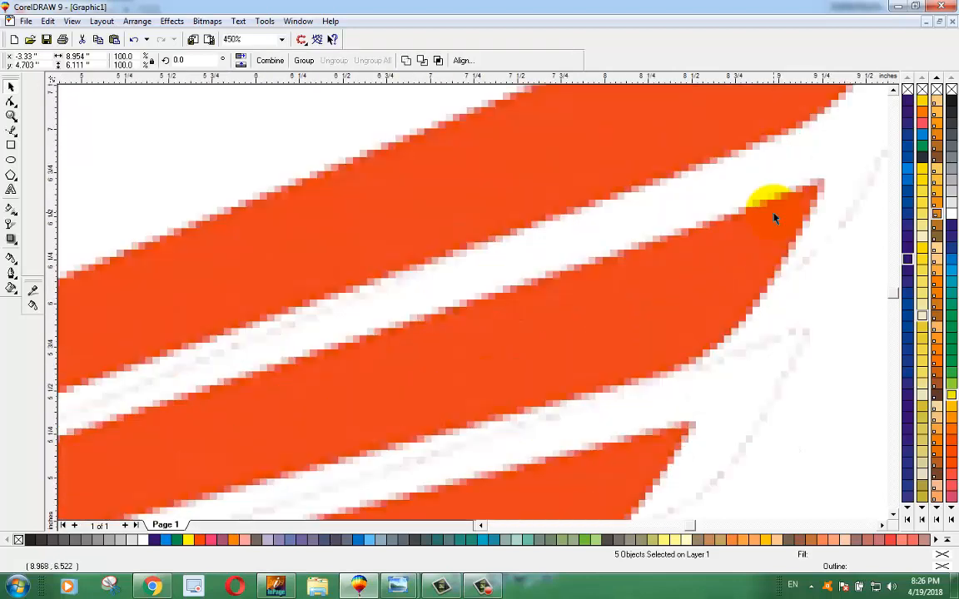
{"action": "scroll", "coordinate": [771, 207], "scroll_direction": "up", "scroll_amount": 1}
{"action": "scroll", "coordinate": [779, 193], "scroll_direction": "up", "scroll_amount": 2}
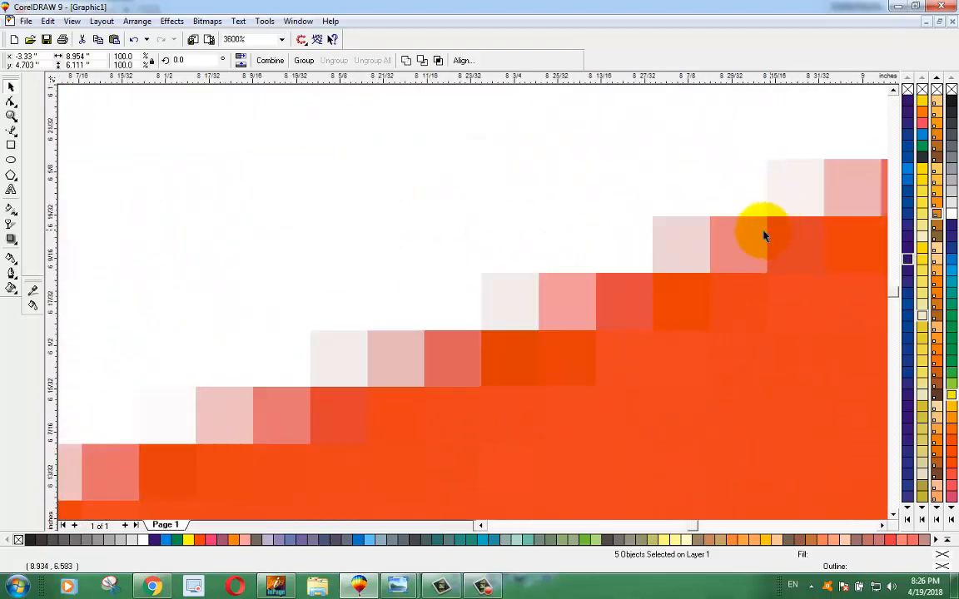
{"action": "scroll", "coordinate": [636, 295], "scroll_direction": "down", "scroll_amount": 3}
{"action": "scroll", "coordinate": [634, 293], "scroll_direction": "down", "scroll_amount": 3}
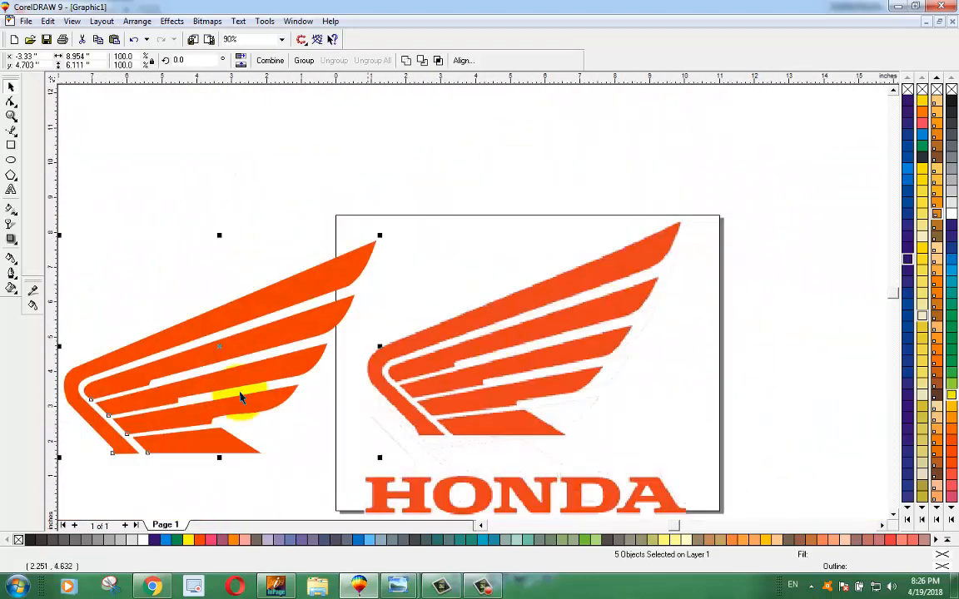
{"action": "left_click", "coordinate": [478, 526]}
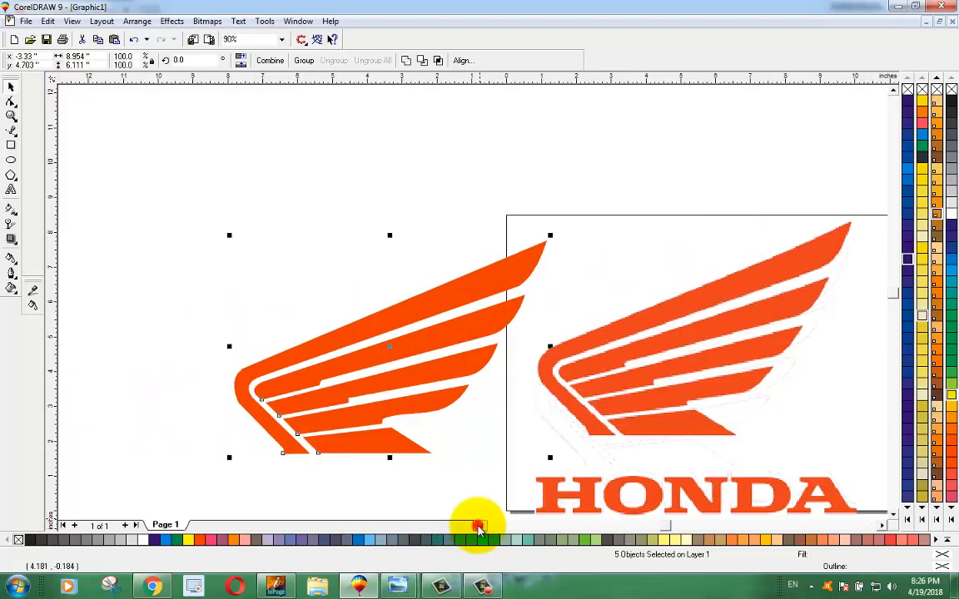
{"action": "scroll", "coordinate": [364, 466], "scroll_direction": "up", "scroll_amount": 4}
{"action": "scroll", "coordinate": [278, 347], "scroll_direction": "down", "scroll_amount": 5}
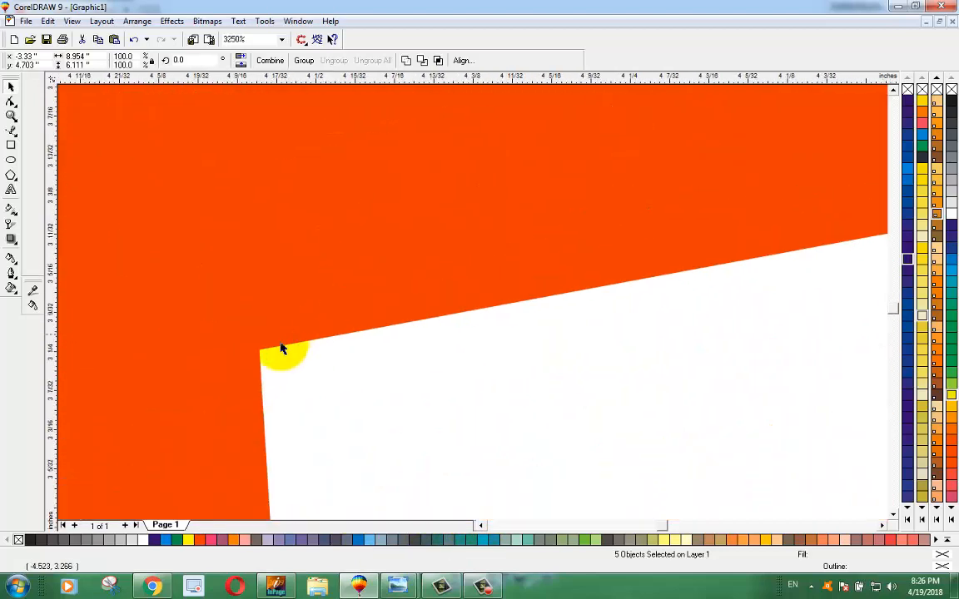
{"action": "scroll", "coordinate": [254, 356], "scroll_direction": "up", "scroll_amount": 4}
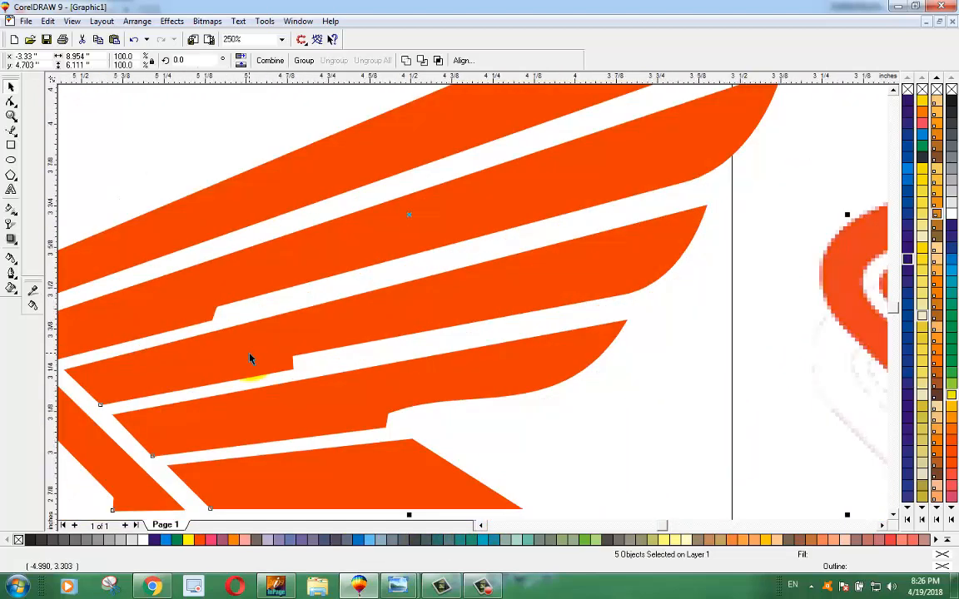
{"action": "scroll", "coordinate": [342, 355], "scroll_direction": "down", "scroll_amount": 5}
{"action": "left_click", "coordinate": [137, 263]}
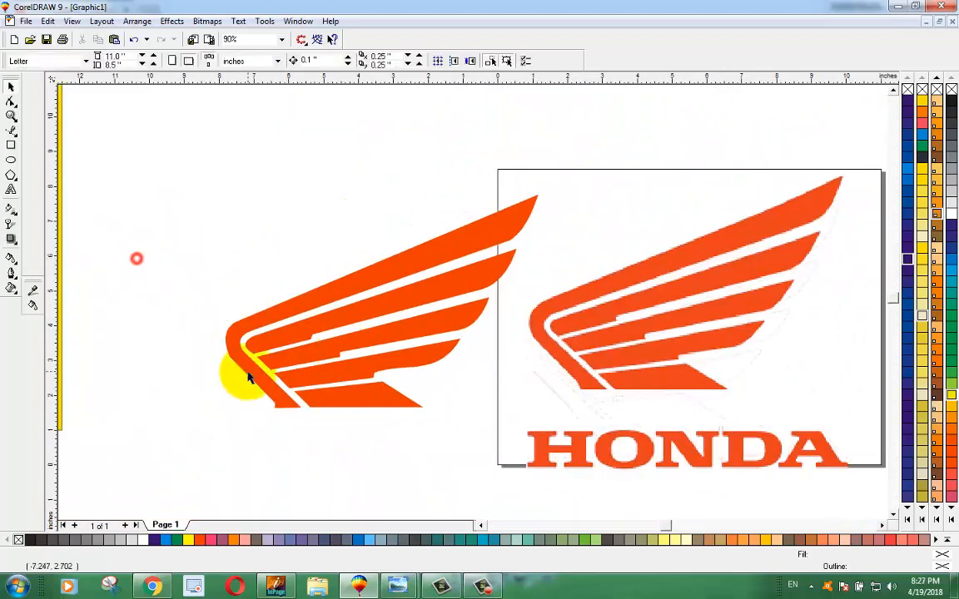
Adjust the corner node on the top feather's outer left bend to smooth the edge, and clear the selection
{"action": "scroll", "coordinate": [223, 378], "scroll_direction": "up", "scroll_amount": 3}
{"action": "scroll", "coordinate": [214, 374], "scroll_direction": "up", "scroll_amount": 3}
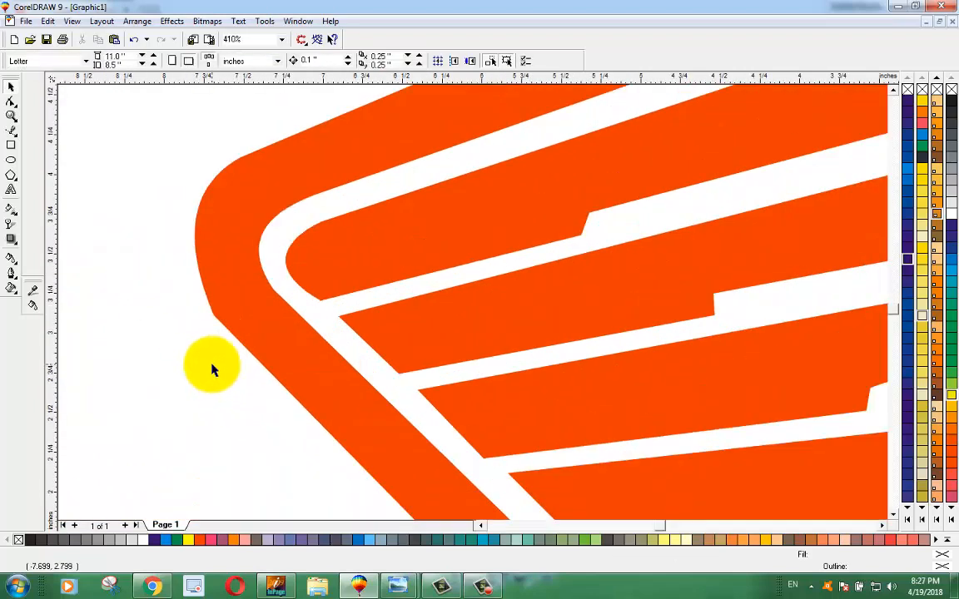
{"action": "left_click", "coordinate": [215, 304]}
{"action": "key", "text": "F10"}
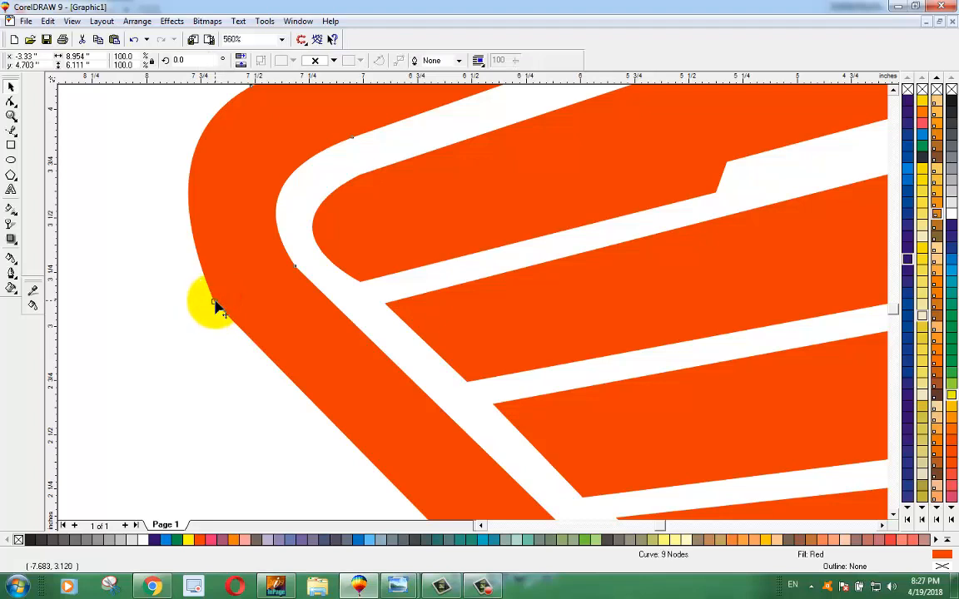
{"action": "left_click_drag", "start_coordinate": [215, 304], "coordinate": [216, 301]}
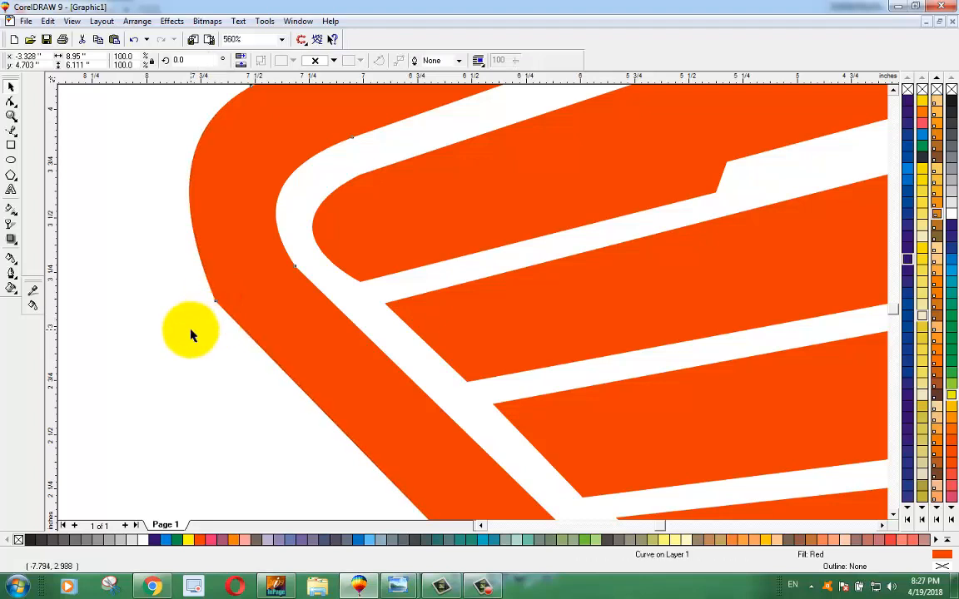
{"action": "left_click", "coordinate": [191, 330]}
{"action": "scroll", "coordinate": [243, 312], "scroll_direction": "down", "scroll_amount": 3}
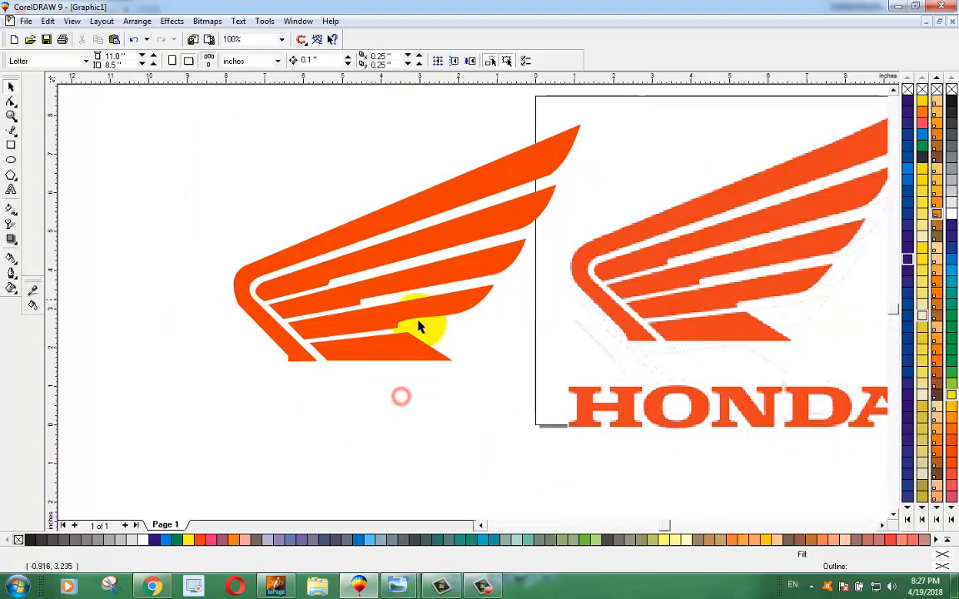
{"action": "scroll", "coordinate": [349, 291], "scroll_direction": "up", "scroll_amount": 1}
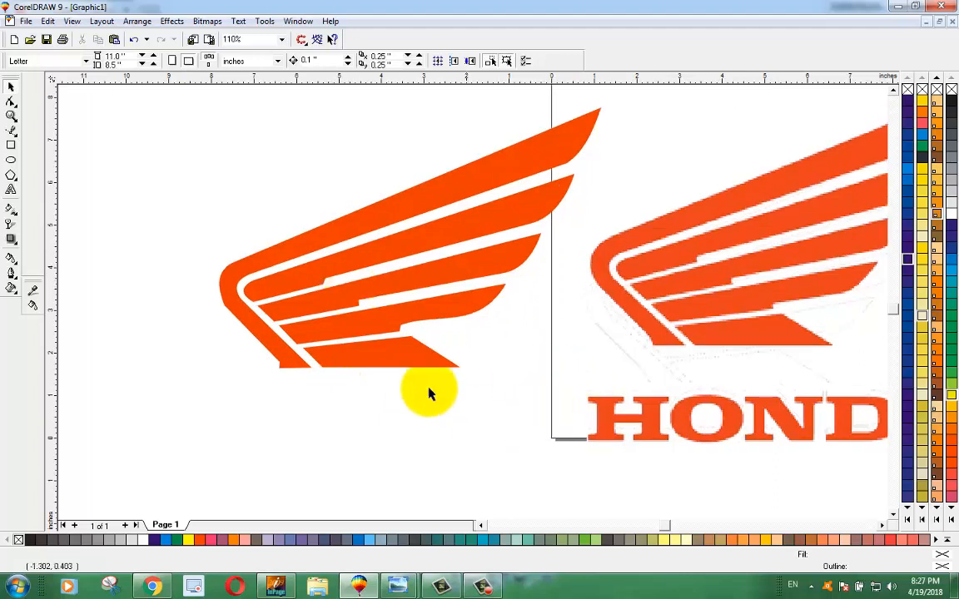
{"action": "left_click_drag", "start_coordinate": [582, 123], "coordinate": [535, 133]}
{"action": "key", "text": "ctrl+z"}
{"action": "left_click", "coordinate": [113, 92]}
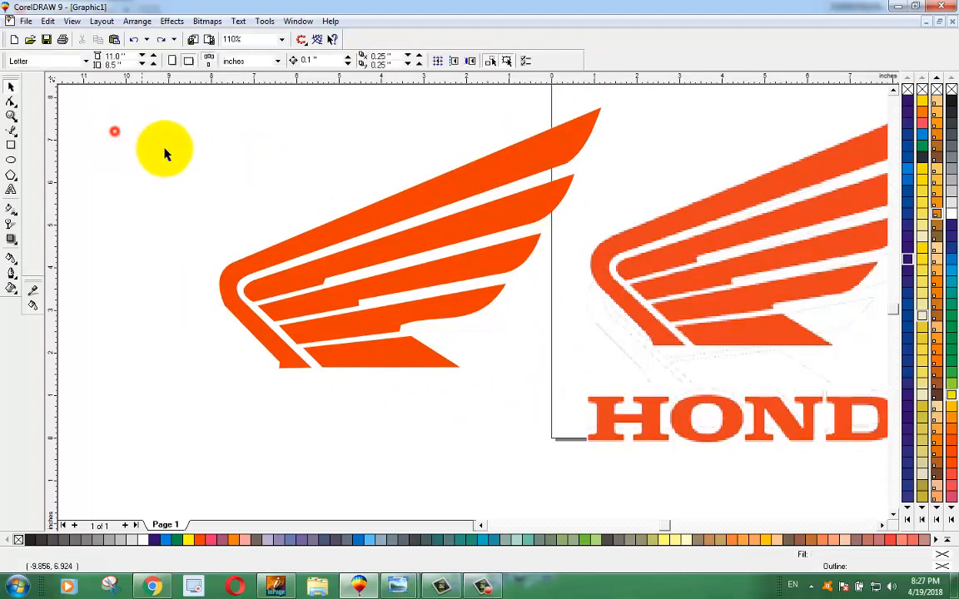
Group the five traced feathers and move the group further left, clear of the page
{"action": "scroll", "coordinate": [283, 188], "scroll_direction": "down", "scroll_amount": 2}
{"action": "left_click_drag", "start_coordinate": [149, 98], "coordinate": [587, 398]}
{"action": "key", "text": "ctrl+g"}
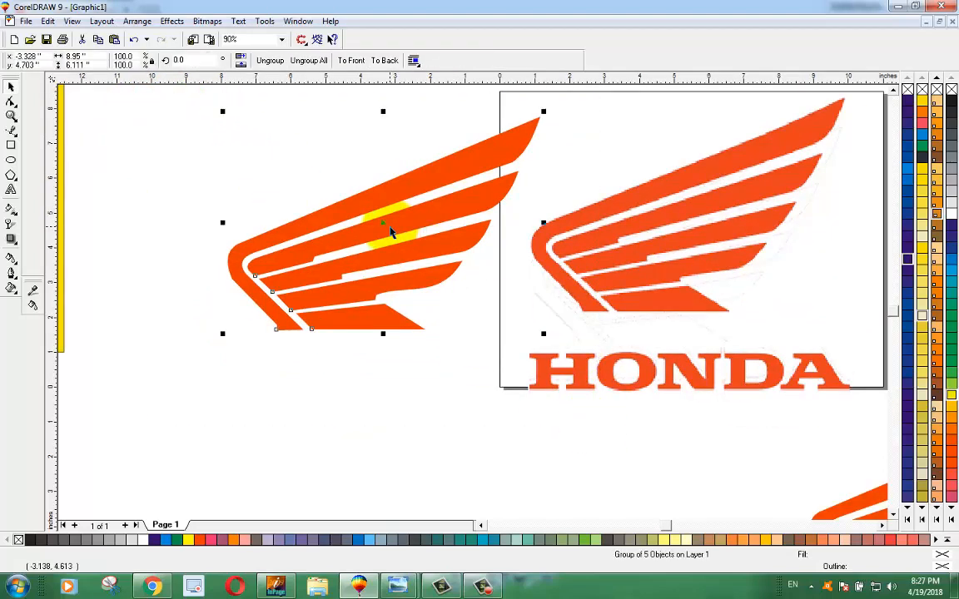
{"action": "left_click_drag", "start_coordinate": [364, 221], "coordinate": [332, 333]}
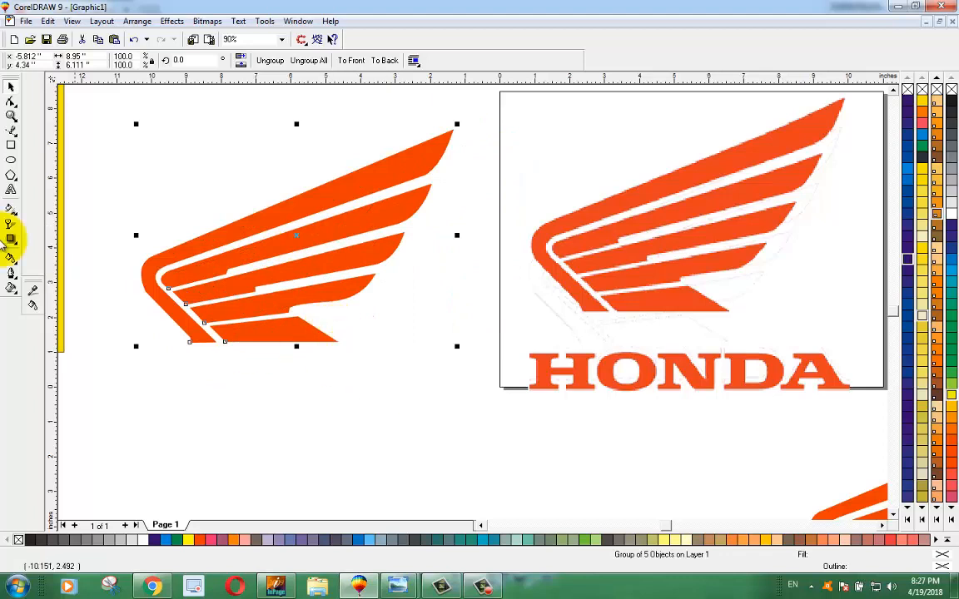
Add the artistic text "honda" below the vector wing and change its case to UPPERCASE
{"action": "left_click", "coordinate": [12, 188]}
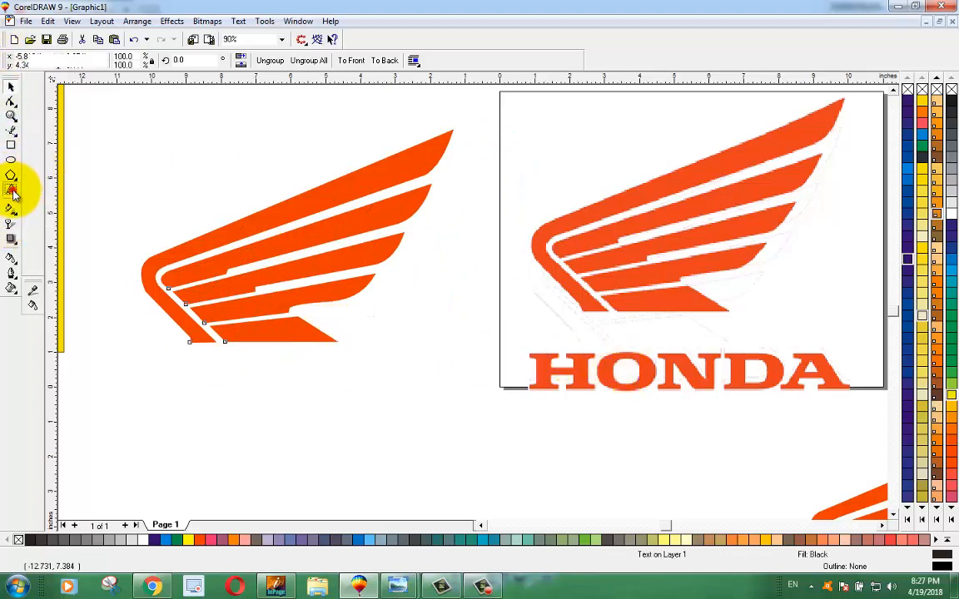
{"action": "left_click", "coordinate": [213, 404]}
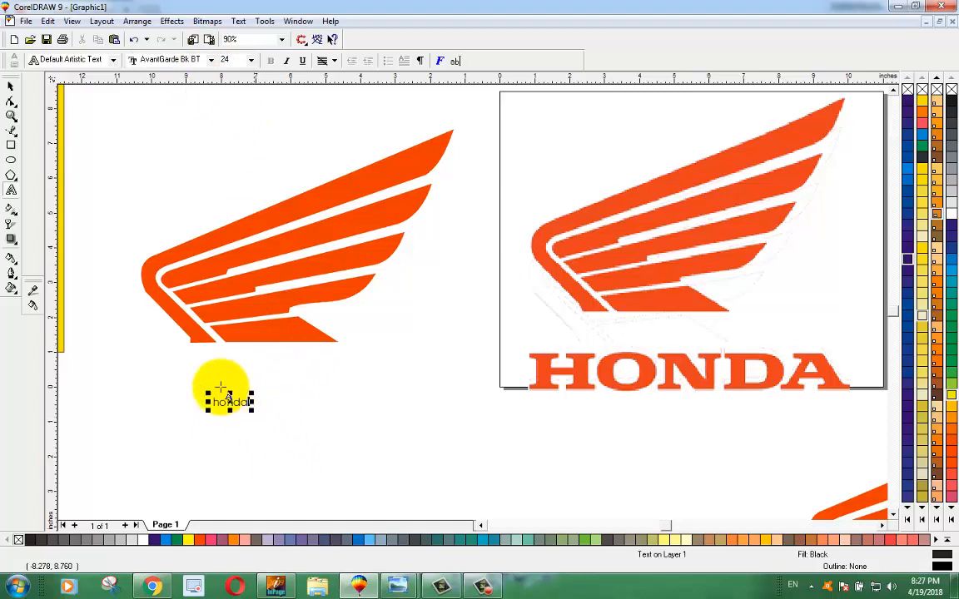
{"action": "left_click", "coordinate": [10, 86]}
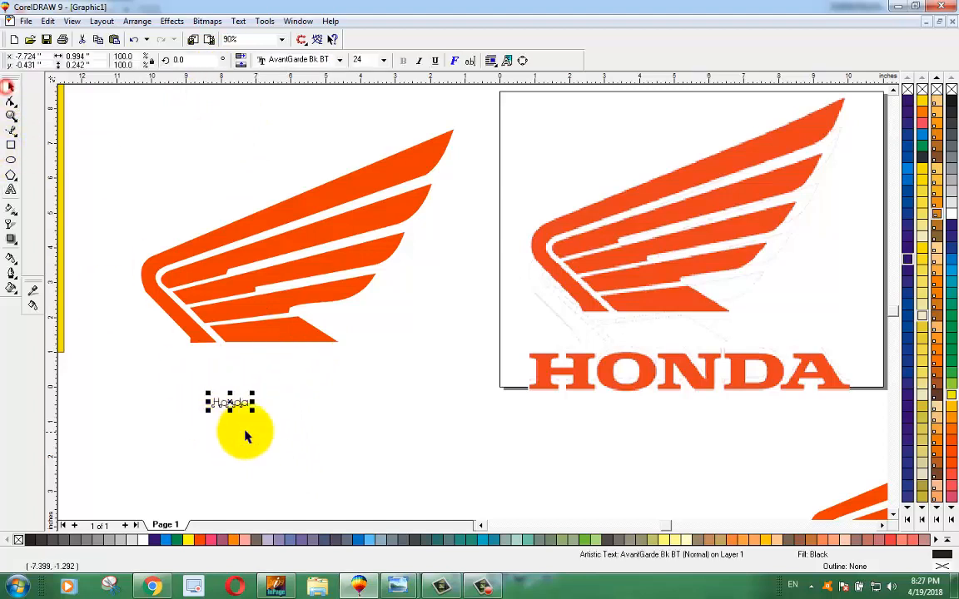
{"action": "left_click", "coordinate": [238, 21]}
{"action": "left_click", "coordinate": [283, 155]}
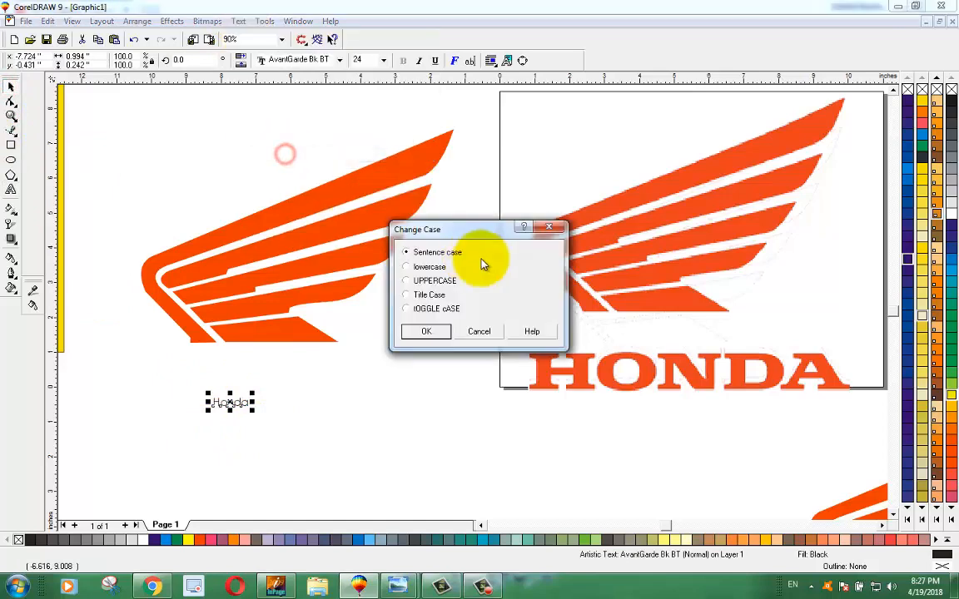
{"action": "left_click", "coordinate": [420, 281]}
{"action": "left_click", "coordinate": [446, 332]}
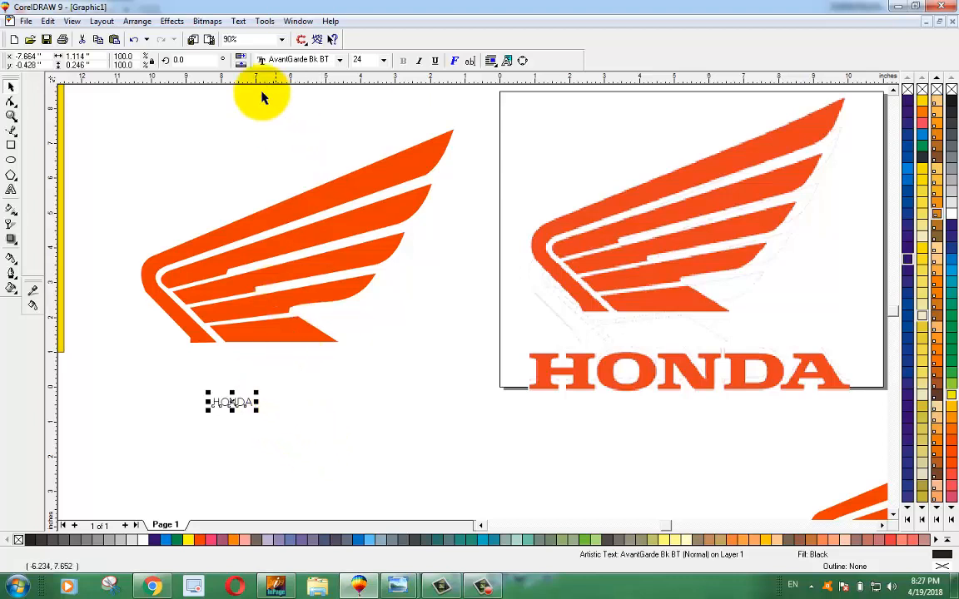
Set the HONDA text to the Clarendon Blk BT font at size 42
{"action": "left_click", "coordinate": [341, 61]}
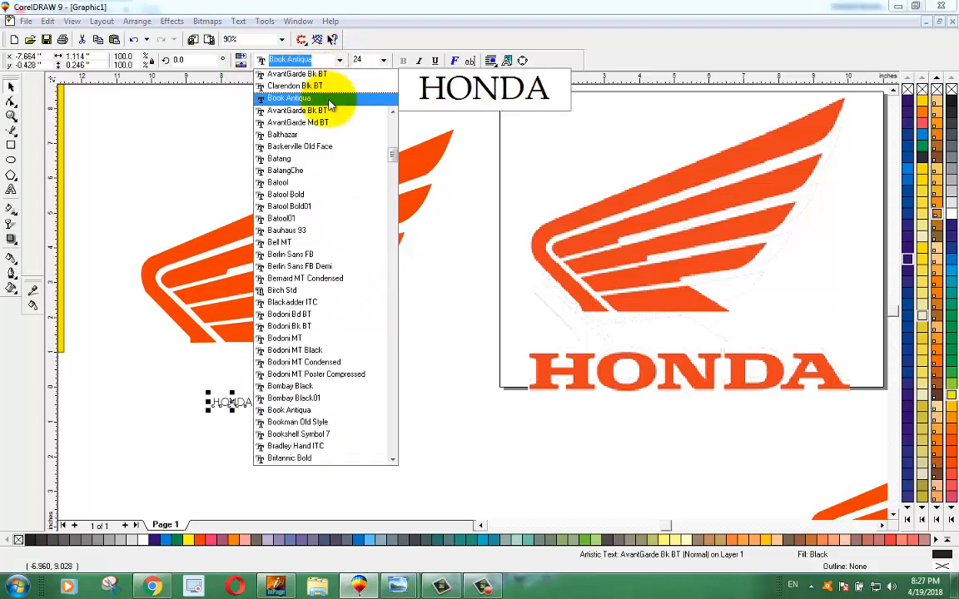
{"action": "left_click", "coordinate": [328, 88]}
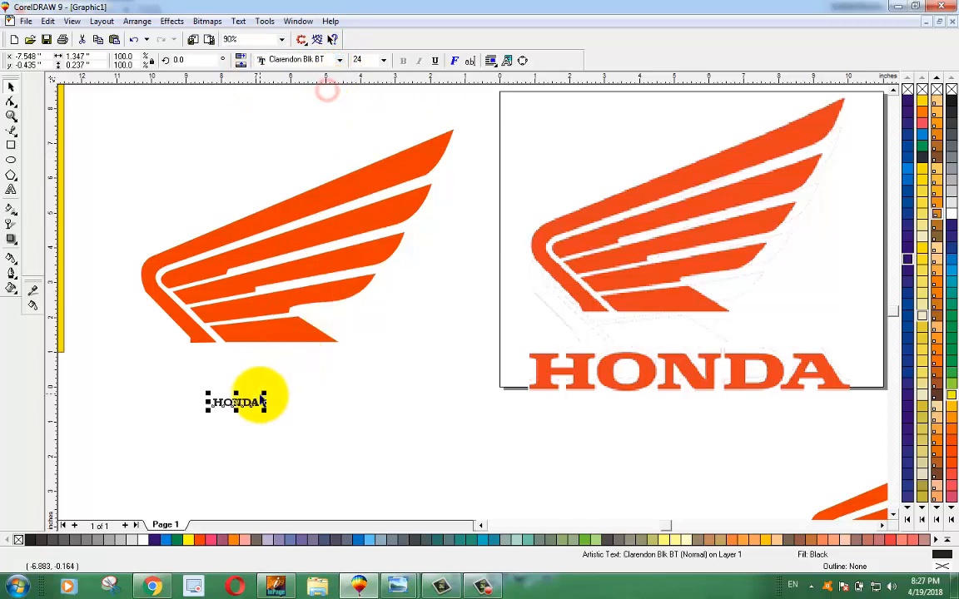
{"action": "left_click_drag", "start_coordinate": [372, 58], "coordinate": [346, 60]}
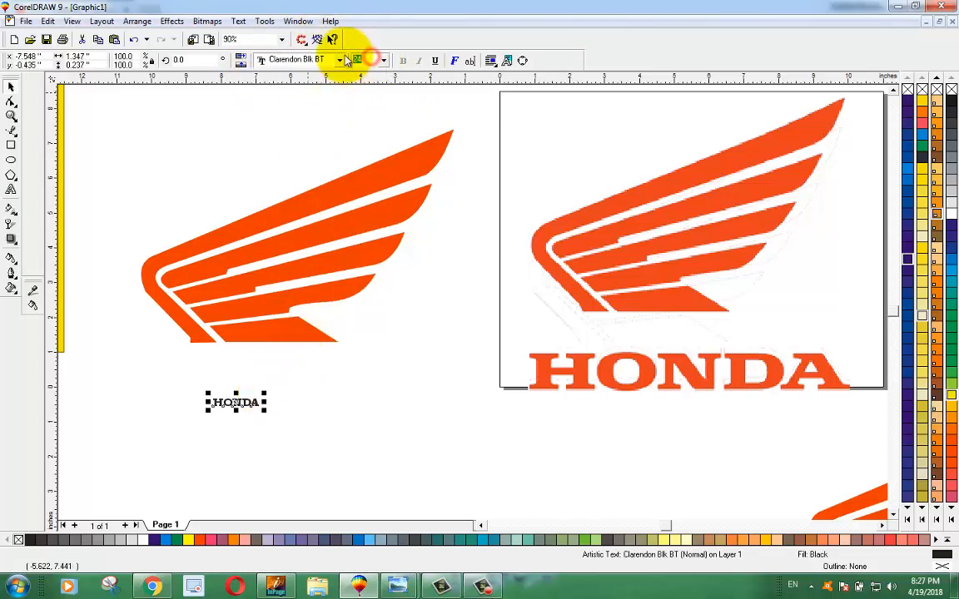
{"action": "type", "text": "42"}
{"action": "key", "text": "Return"}
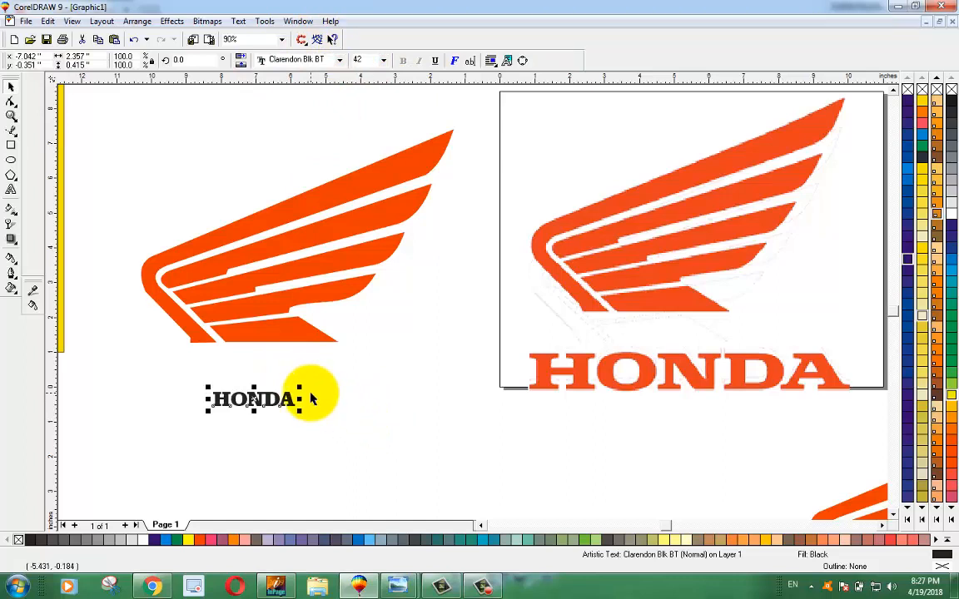
Place the HONDA text under the wing and stretch it to about 8.68 by 1.10 inches to match the bitmap lettering's proportions
{"action": "left_click_drag", "start_coordinate": [300, 388], "coordinate": [403, 351]}
{"action": "left_click_drag", "start_coordinate": [248, 400], "coordinate": [293, 380]}
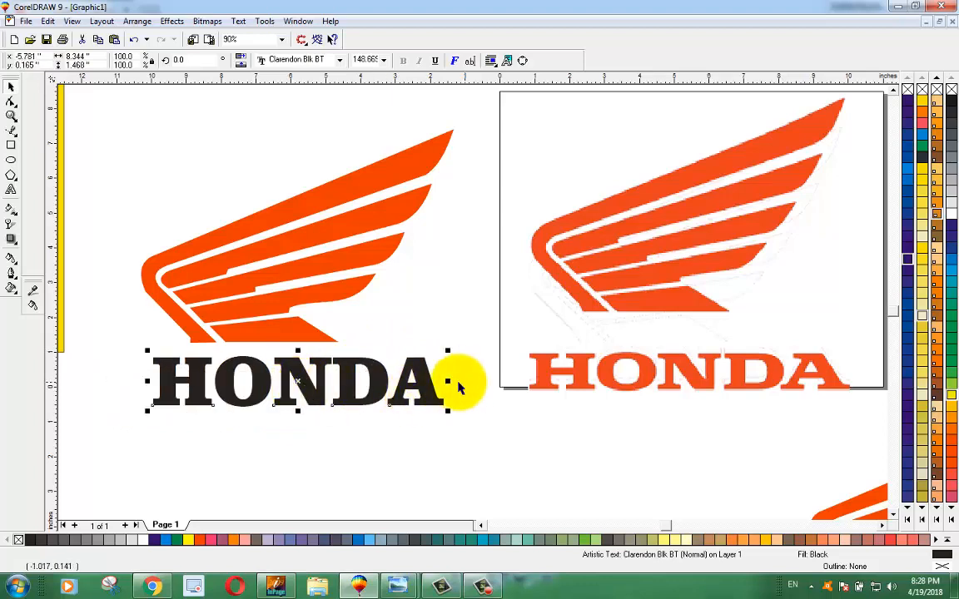
{"action": "left_click_drag", "start_coordinate": [450, 382], "coordinate": [476, 382]}
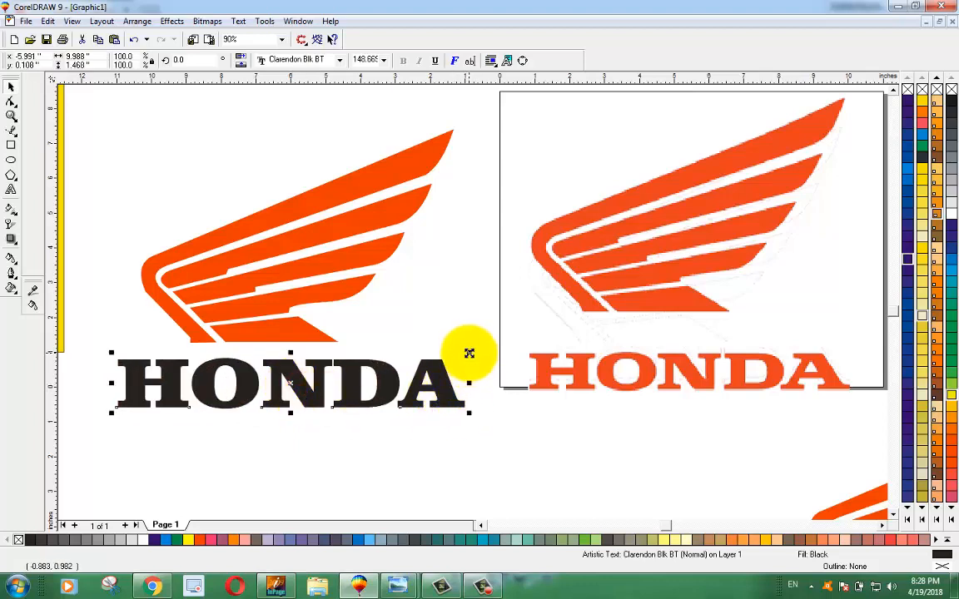
{"action": "left_click_drag", "start_coordinate": [468, 352], "coordinate": [467, 381]}
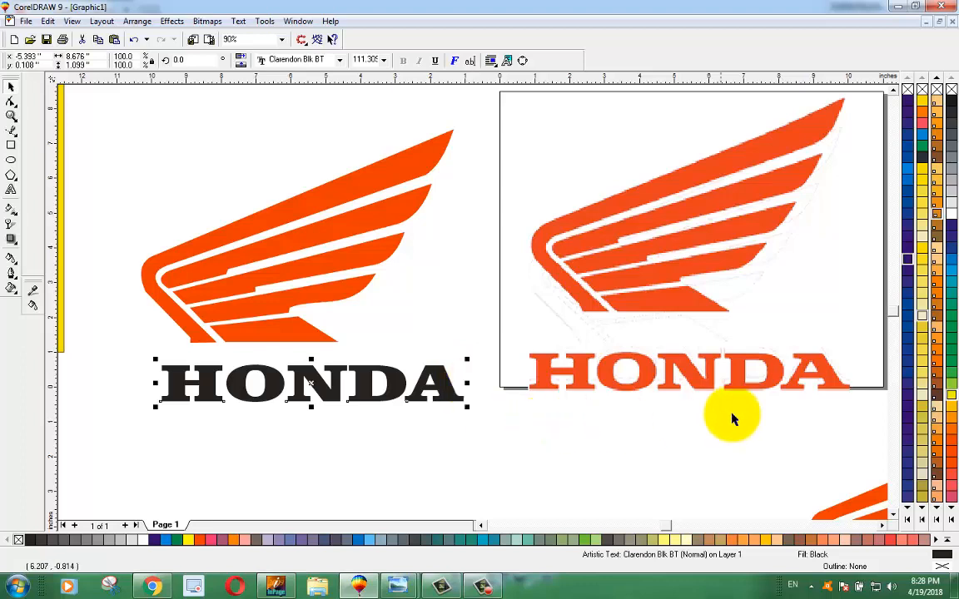
Fill the HONDA text red and align its left edge with the wing above it
{"action": "left_click", "coordinate": [201, 542]}
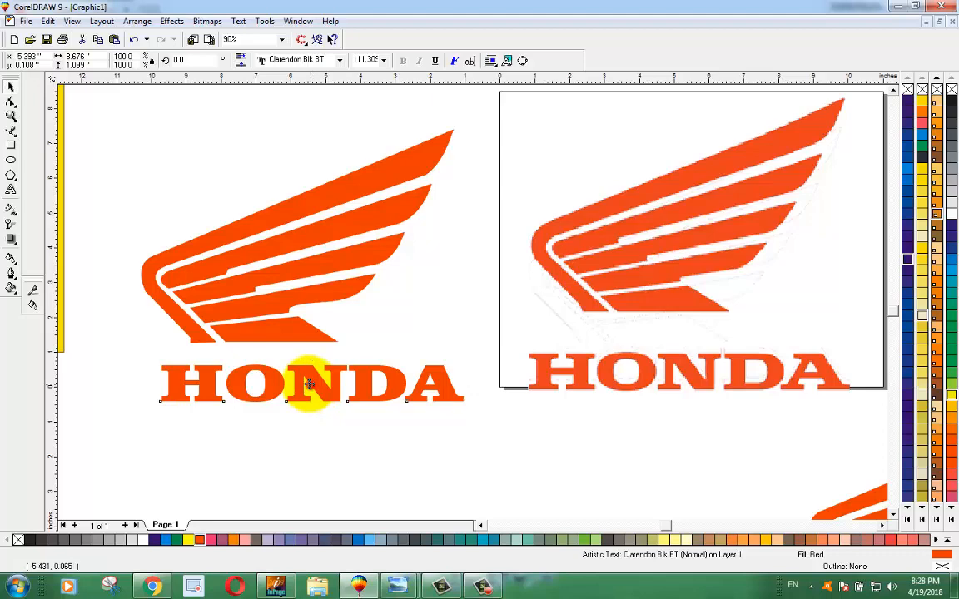
{"action": "left_click_drag", "start_coordinate": [308, 383], "coordinate": [287, 380]}
{"action": "left_click", "coordinate": [339, 440]}
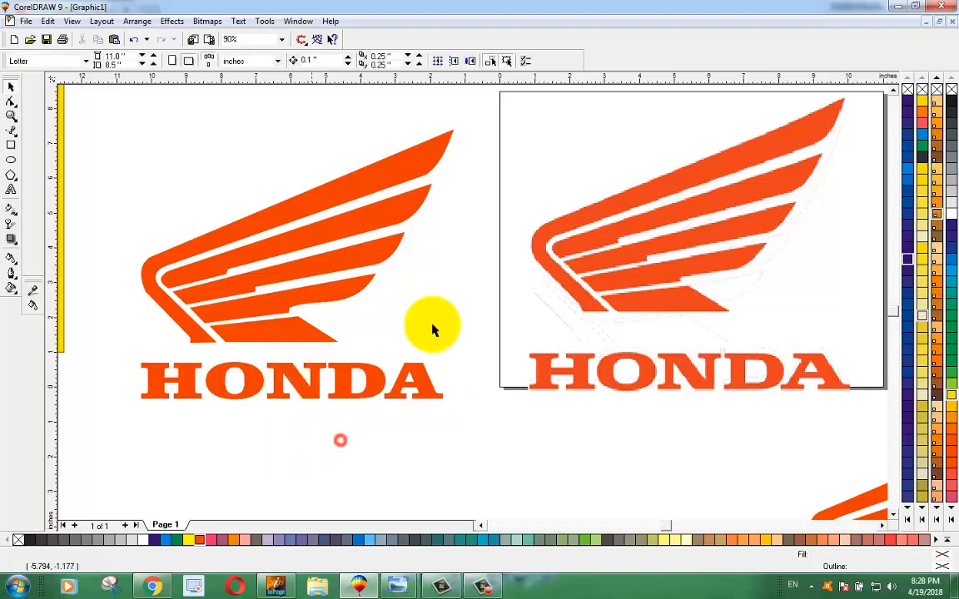
Delete the bitmap Honda logo and the spare vector Honda logo at the lower right of the page
{"action": "left_click_drag", "start_coordinate": [612, 265], "coordinate": [630, 327]}
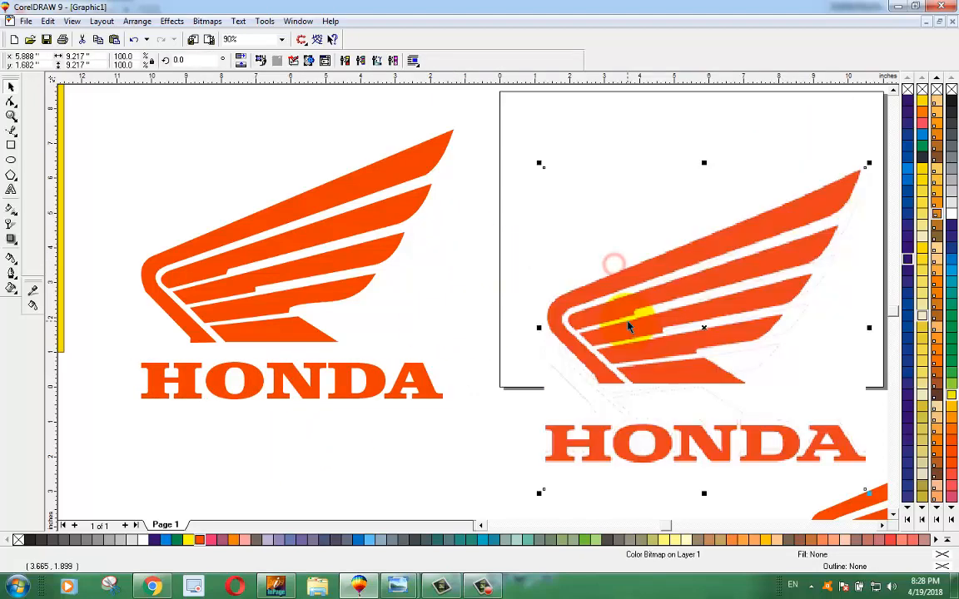
{"action": "key", "text": "Delete"}
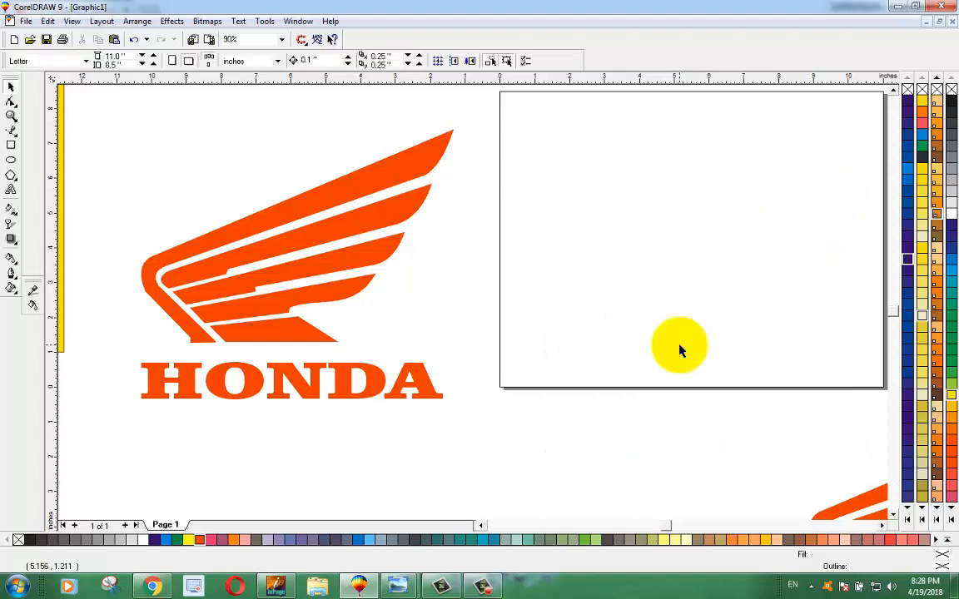
{"action": "scroll", "coordinate": [641, 323], "scroll_direction": "down", "scroll_amount": 1}
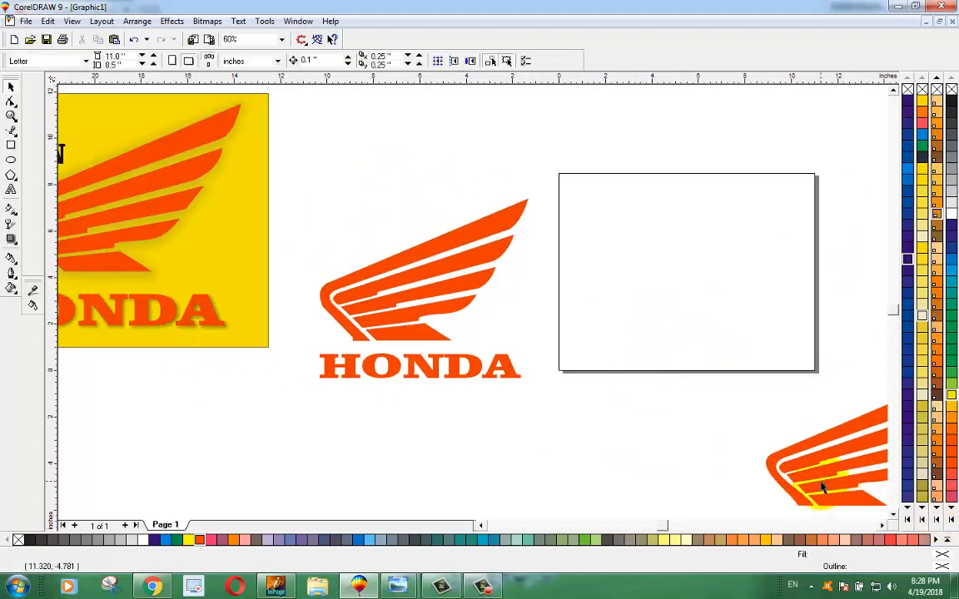
{"action": "left_click_drag", "start_coordinate": [824, 488], "coordinate": [588, 443]}
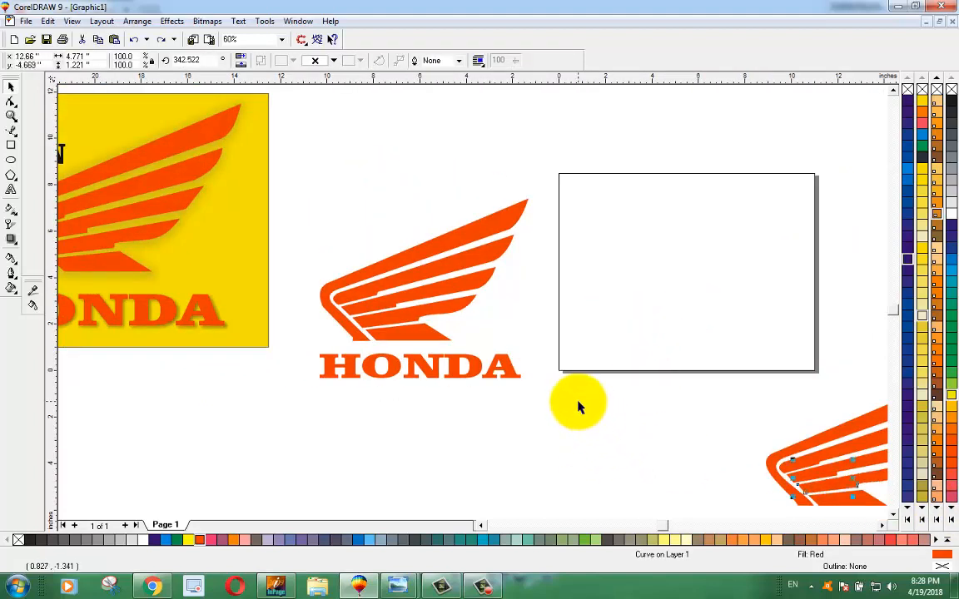
{"action": "left_click", "coordinate": [893, 516]}
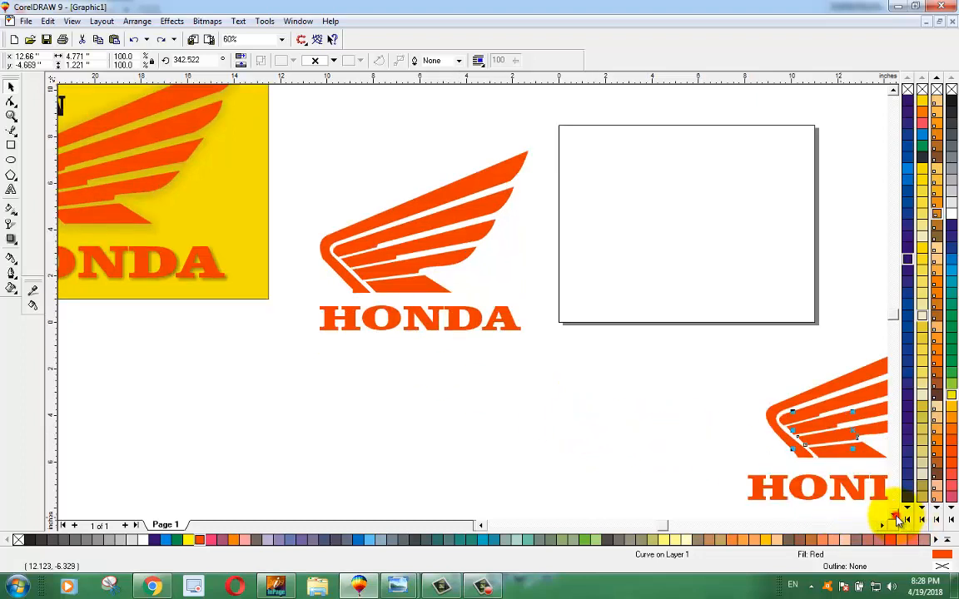
{"action": "left_click", "coordinate": [882, 525]}
{"action": "left_click", "coordinate": [882, 525]}
{"action": "left_click", "coordinate": [883, 525]}
{"action": "left_click_drag", "start_coordinate": [777, 289], "coordinate": [442, 524]}
{"action": "key", "text": "Delete"}
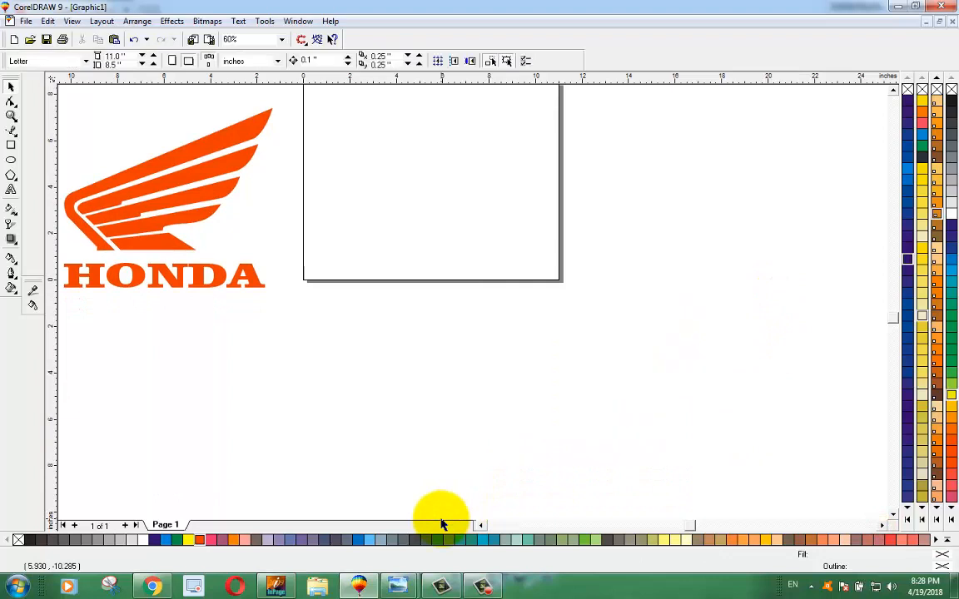
Select the yellow Logo Design card and the redrawn logo, move them together above the page, and clear the selection
{"action": "scroll", "coordinate": [425, 458], "scroll_direction": "down", "scroll_amount": 3}
{"action": "left_click_drag", "start_coordinate": [108, 283], "coordinate": [437, 425]}
{"action": "left_click_drag", "start_coordinate": [274, 360], "coordinate": [481, 220]}
{"action": "scroll", "coordinate": [504, 158], "scroll_direction": "up", "scroll_amount": 3}
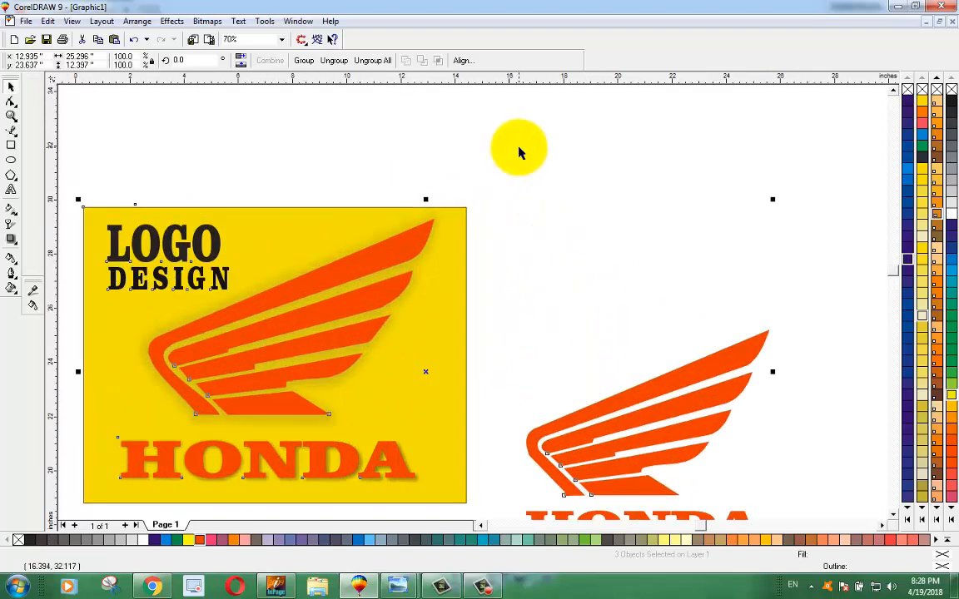
{"action": "left_click", "coordinate": [894, 518]}
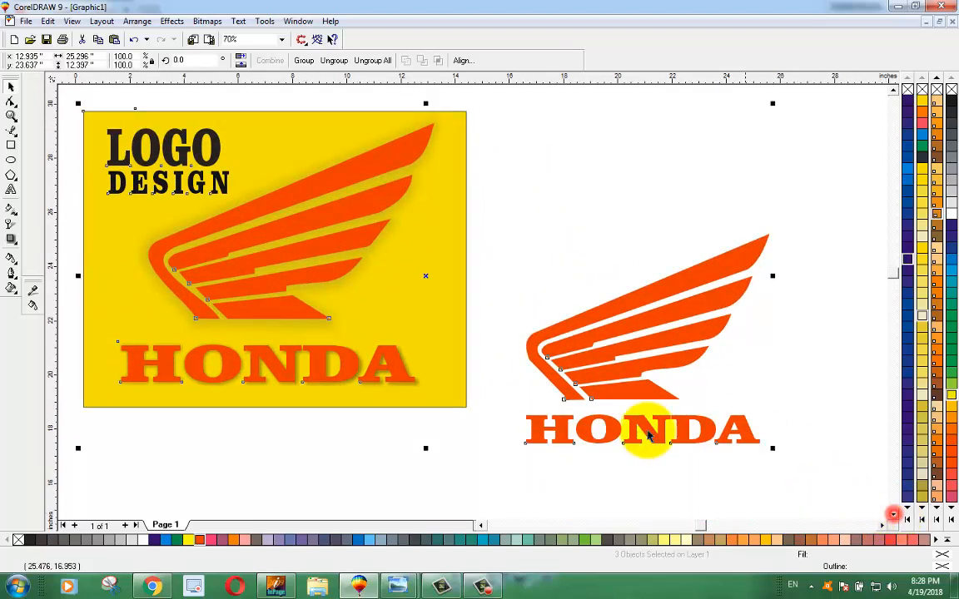
{"action": "left_click", "coordinate": [696, 477]}
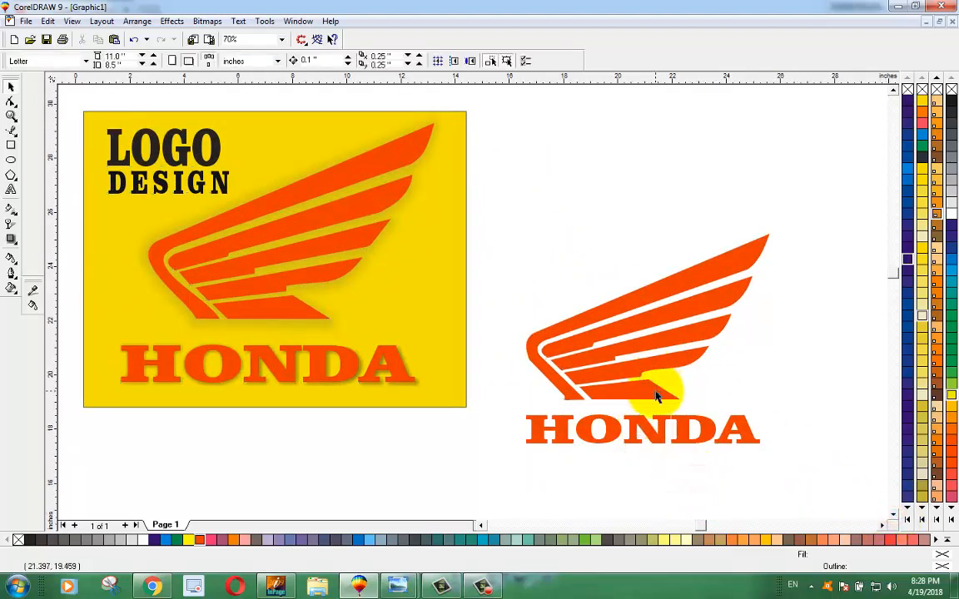
Select the wing group and the HONDA text and move them up together beside the yellow card
{"action": "left_click", "coordinate": [653, 390]}
{"action": "left_click", "coordinate": [643, 416], "text": "shift"}
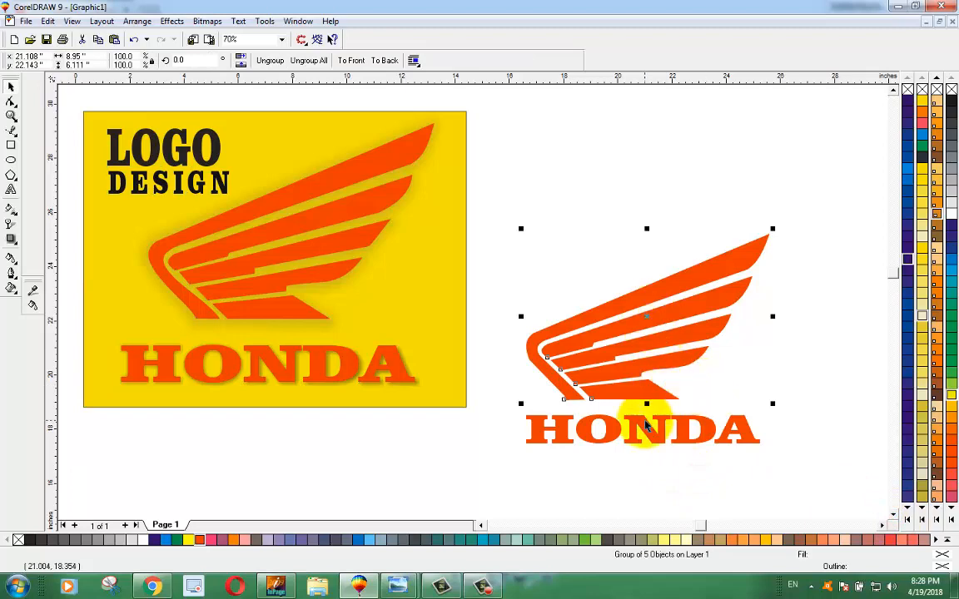
{"action": "left_click_drag", "start_coordinate": [648, 337], "coordinate": [617, 227]}
{"action": "left_click", "coordinate": [894, 91]}
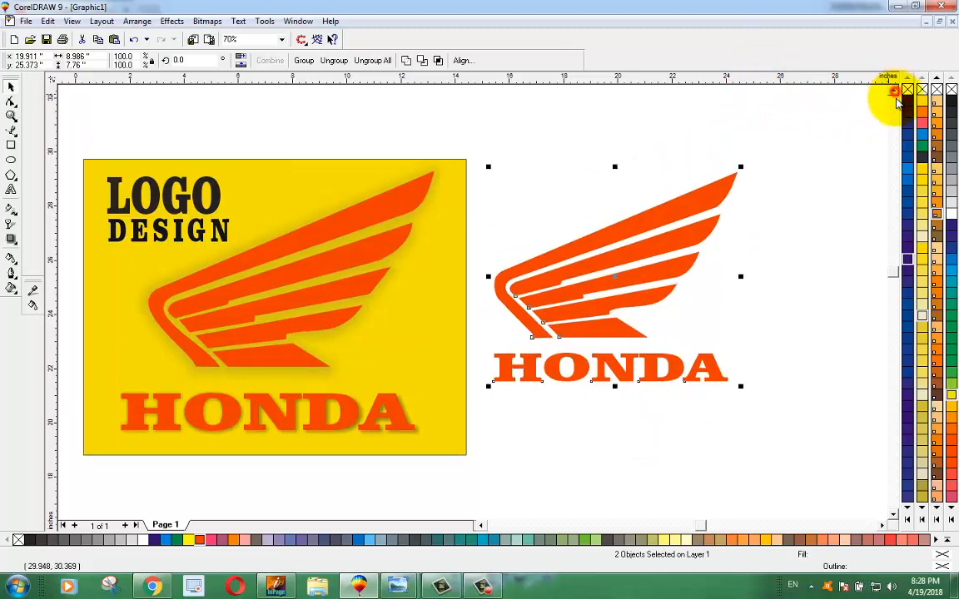
{"action": "scroll", "coordinate": [805, 228], "scroll_direction": "up", "scroll_amount": 1}
{"action": "scroll", "coordinate": [806, 228], "scroll_direction": "up", "scroll_amount": 2}
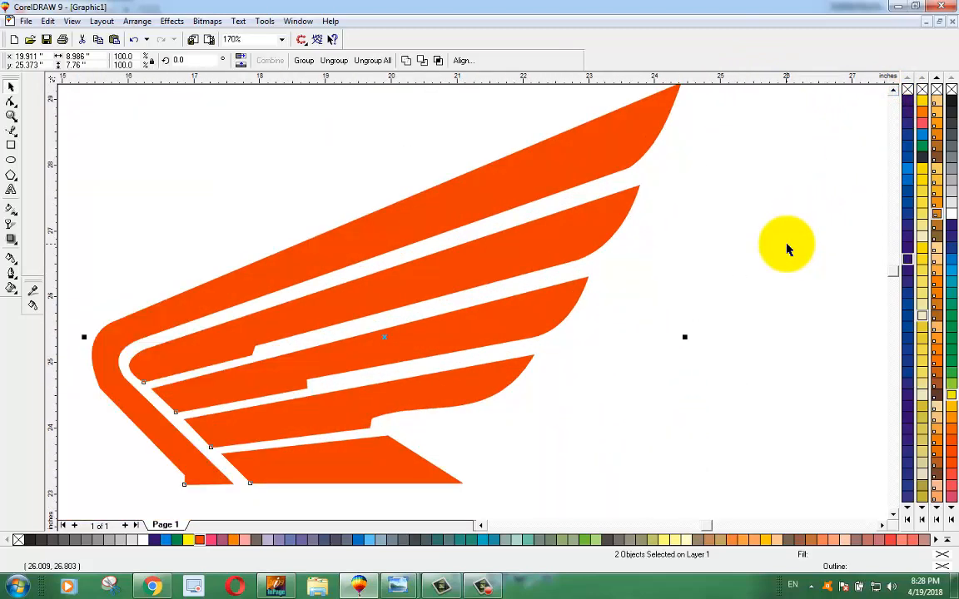
{"action": "left_click", "coordinate": [894, 514]}
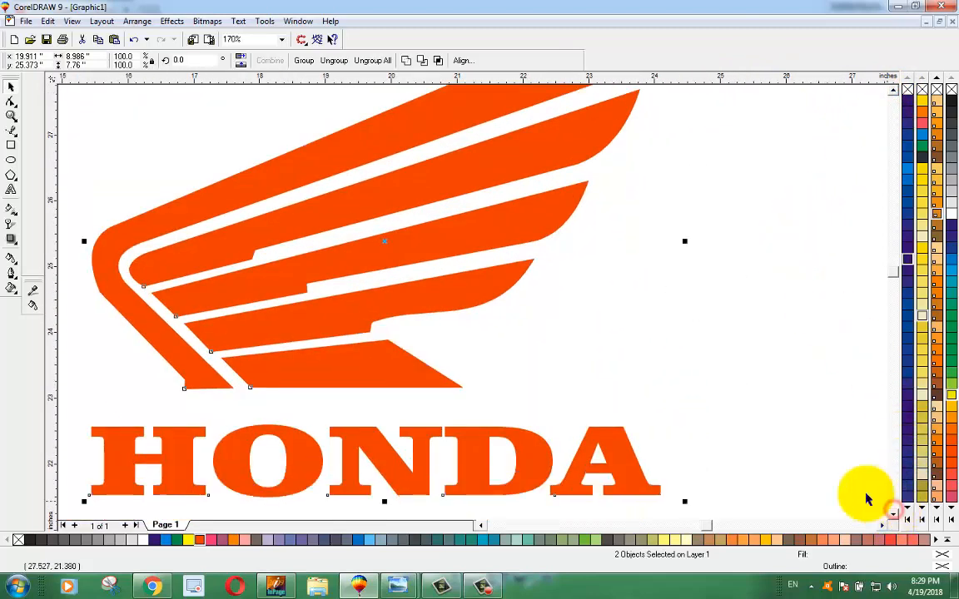
Clear the selection and ungroup the white-background wing into its five separate feather shapes
{"action": "scroll", "coordinate": [561, 327], "scroll_direction": "down", "scroll_amount": 1}
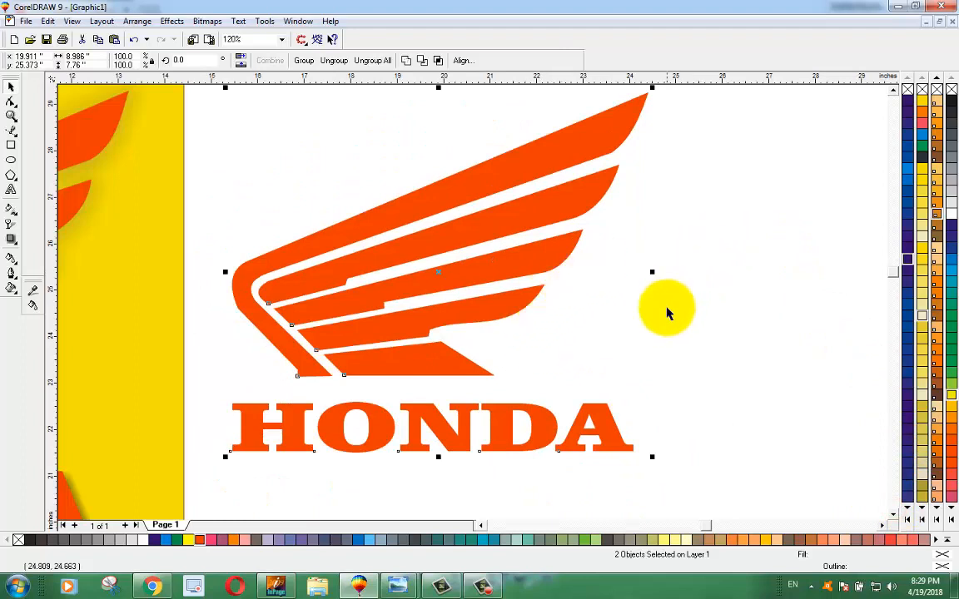
{"action": "left_click", "coordinate": [894, 91]}
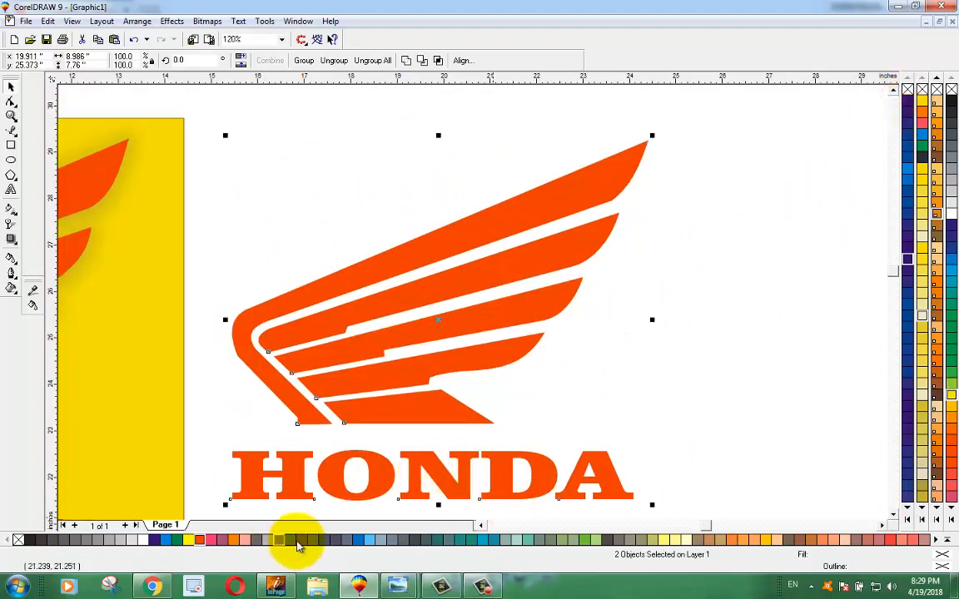
{"action": "left_click", "coordinate": [883, 526]}
{"action": "left_click", "coordinate": [885, 529]}
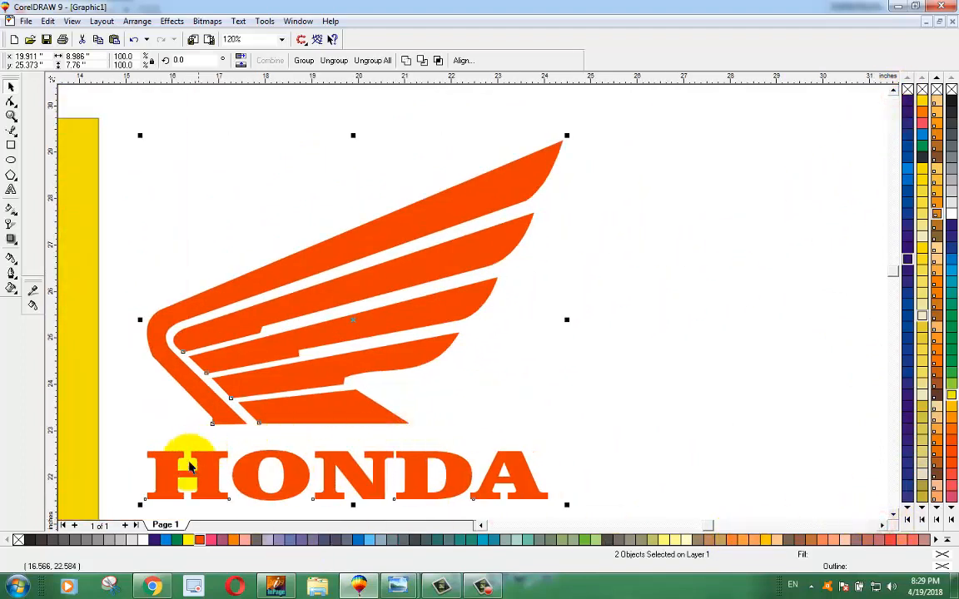
{"action": "scroll", "coordinate": [133, 470], "scroll_direction": "up", "scroll_amount": 1}
{"action": "scroll", "coordinate": [184, 468], "scroll_direction": "down", "scroll_amount": 1}
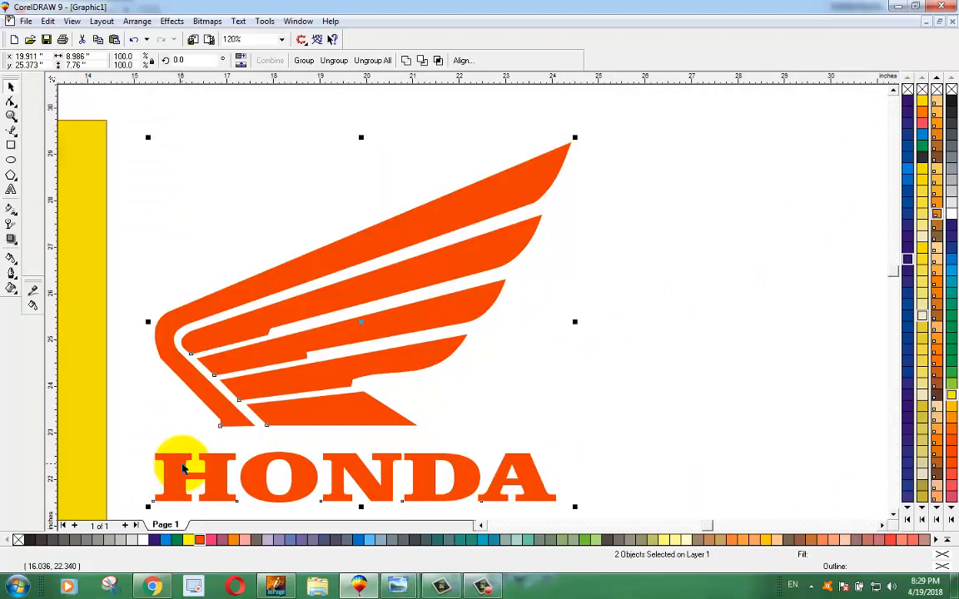
{"action": "left_click", "coordinate": [695, 401]}
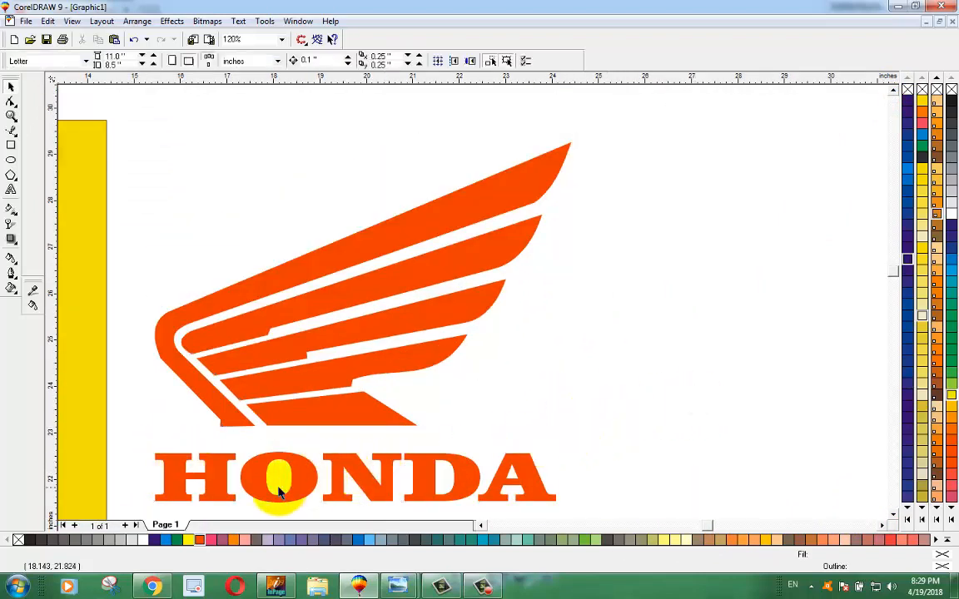
{"action": "scroll", "coordinate": [273, 507], "scroll_direction": "up", "scroll_amount": 1}
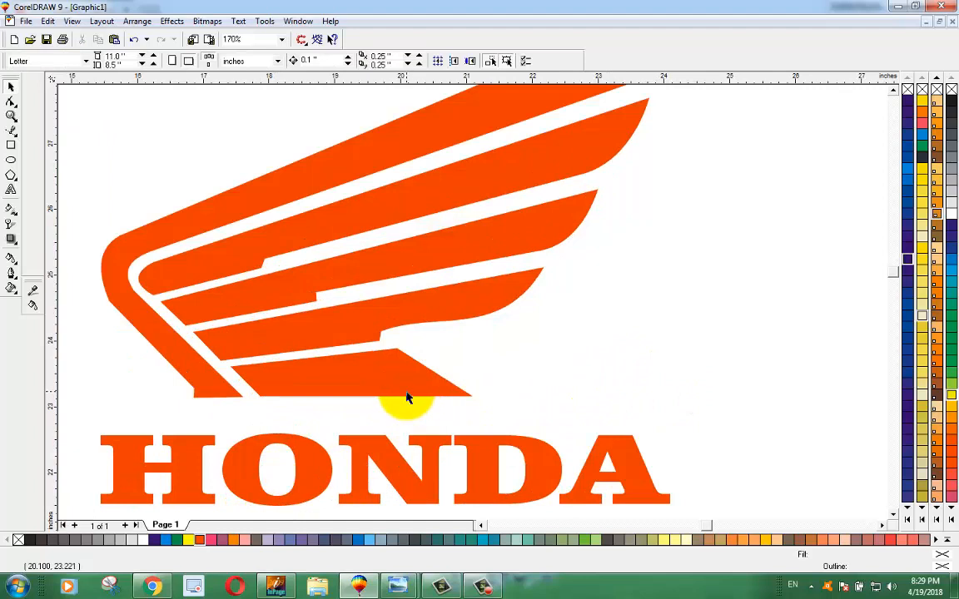
{"action": "left_click", "coordinate": [392, 364]}
{"action": "left_click", "coordinate": [268, 60]}
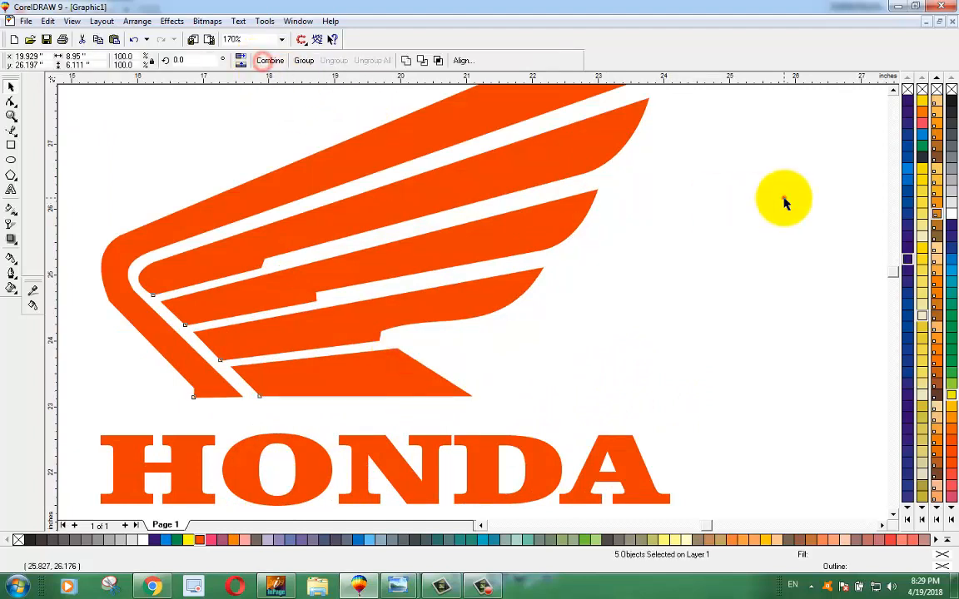
{"action": "left_click", "coordinate": [783, 198]}
Fill the first, third and fifth feathers of the ungrouped wing with PANTONE Hexachrome Cyan blue
{"action": "left_click", "coordinate": [408, 143]}
{"action": "left_click", "coordinate": [921, 226]}
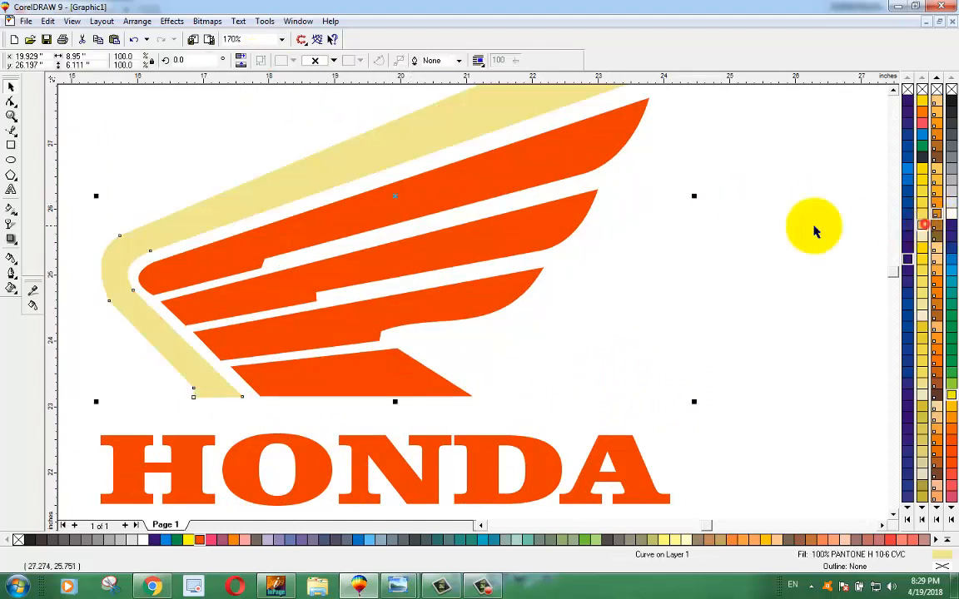
{"action": "left_click", "coordinate": [918, 147]}
{"action": "left_click", "coordinate": [499, 238]}
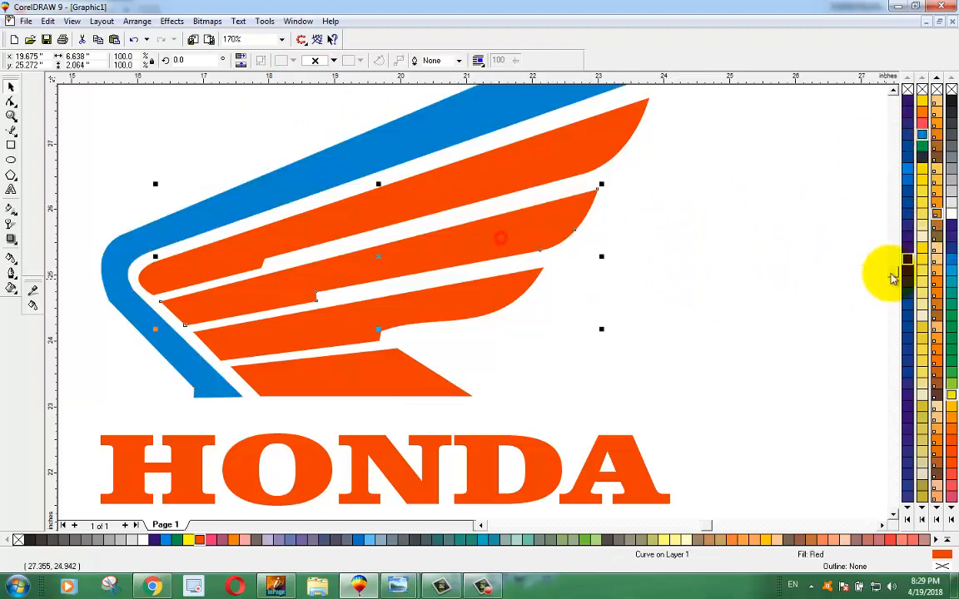
{"action": "key", "text": "ctrl+r"}
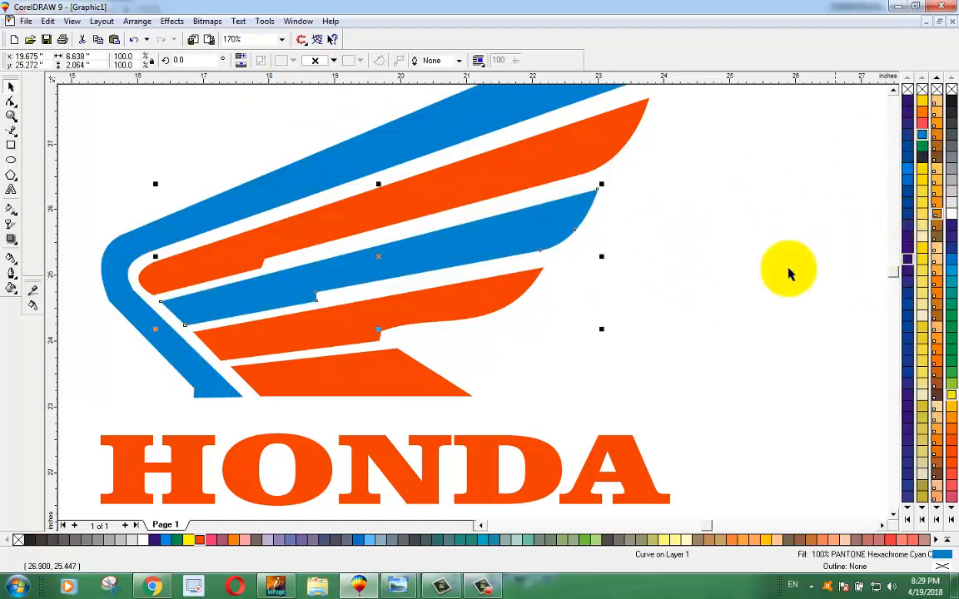
{"action": "left_click", "coordinate": [381, 389]}
{"action": "key", "text": "ctrl+r"}
{"action": "left_click", "coordinate": [620, 344]}
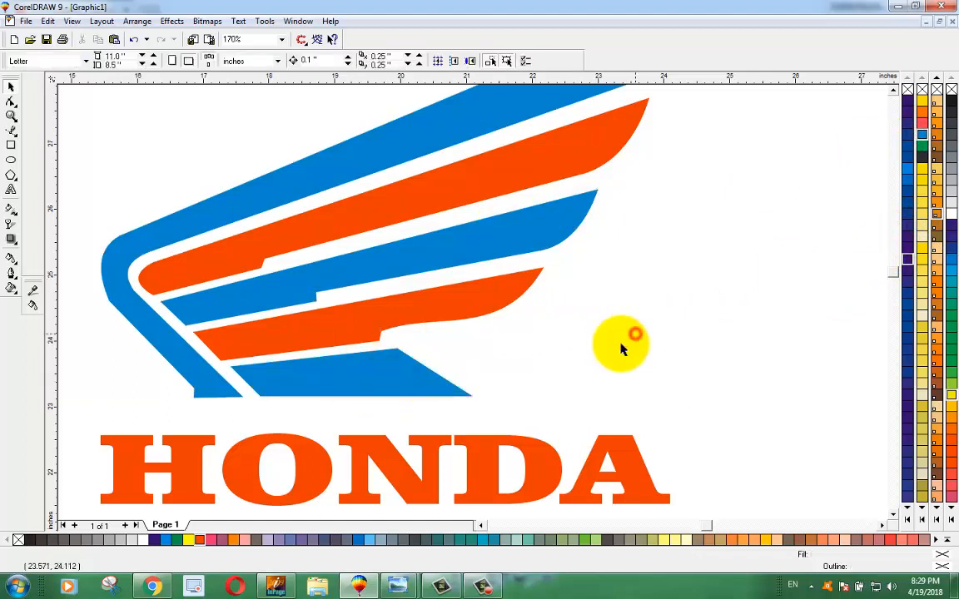
Break the HONDA text below the ungrouped wing into single letters and fill the O and D with PANTONE Hexachrome Cyan blue
{"action": "left_click", "coordinate": [407, 466]}
{"action": "key", "text": "ctrl+k"}
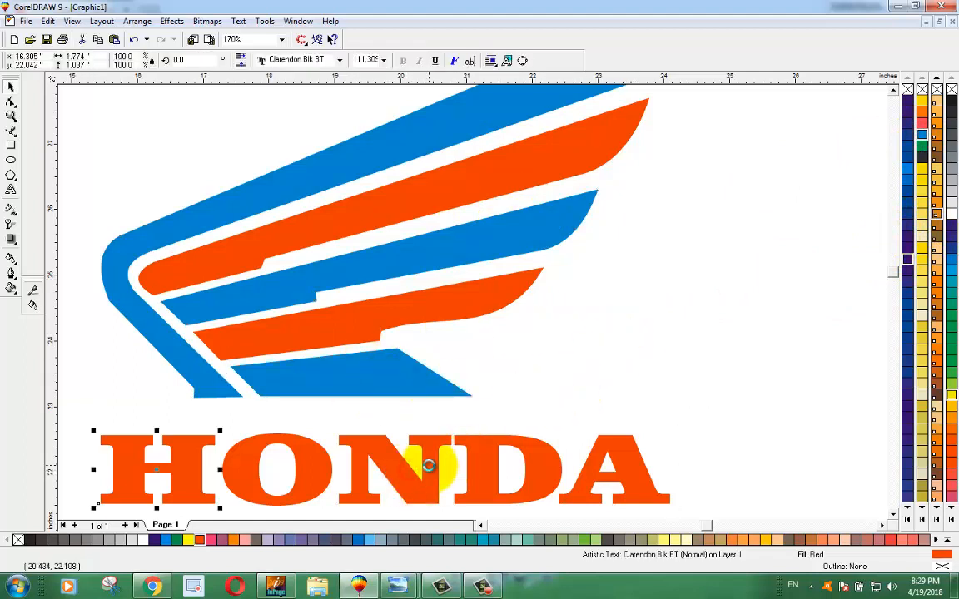
{"action": "left_click", "coordinate": [308, 472]}
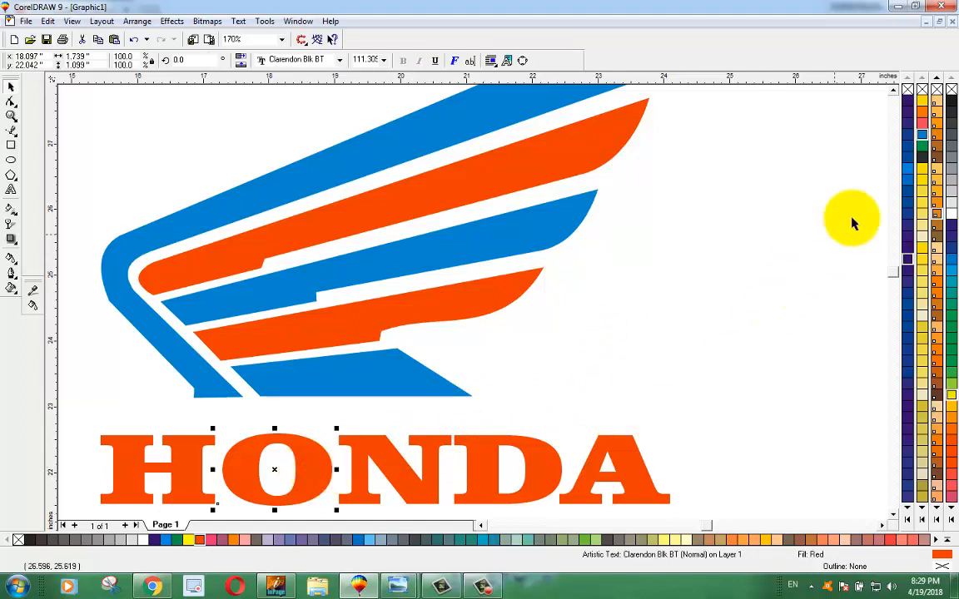
{"action": "left_click", "coordinate": [924, 137]}
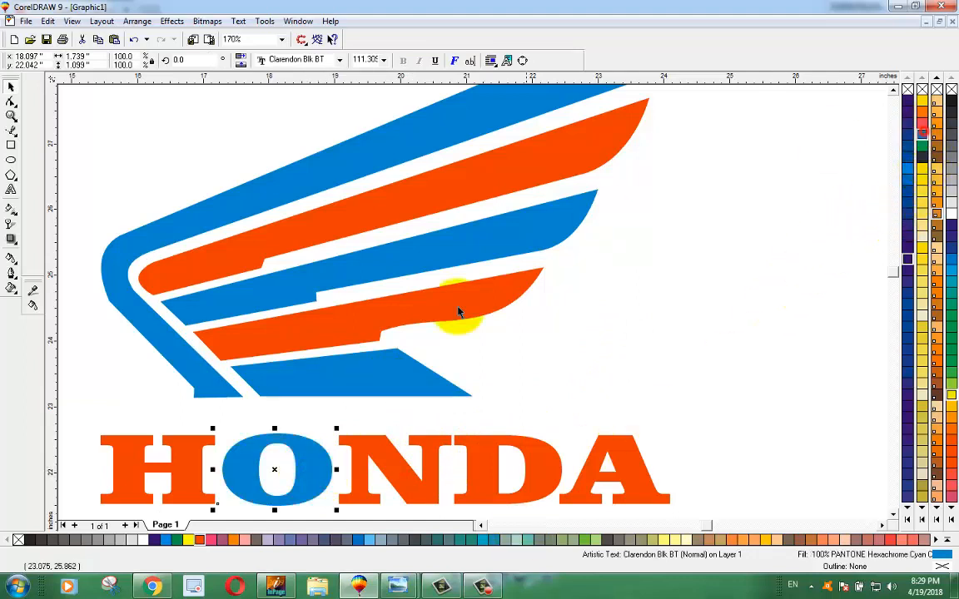
{"action": "left_click", "coordinate": [493, 467]}
{"action": "key", "text": "ctrl+r"}
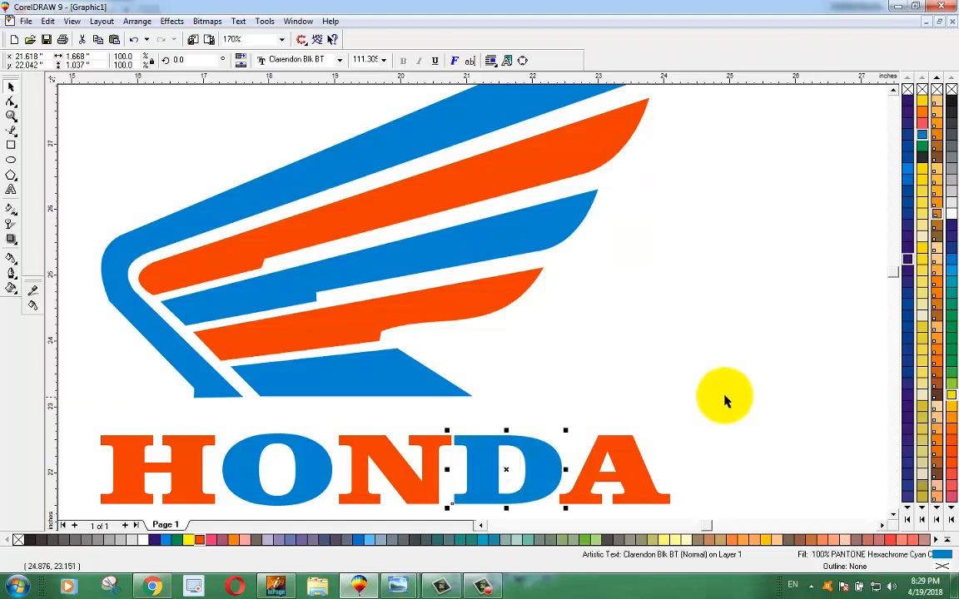
{"action": "left_click", "coordinate": [725, 397]}
Examine the blue and red Honda logo side by side with the yellow Logo Design card
{"action": "scroll", "coordinate": [356, 413], "scroll_direction": "down", "scroll_amount": 1}
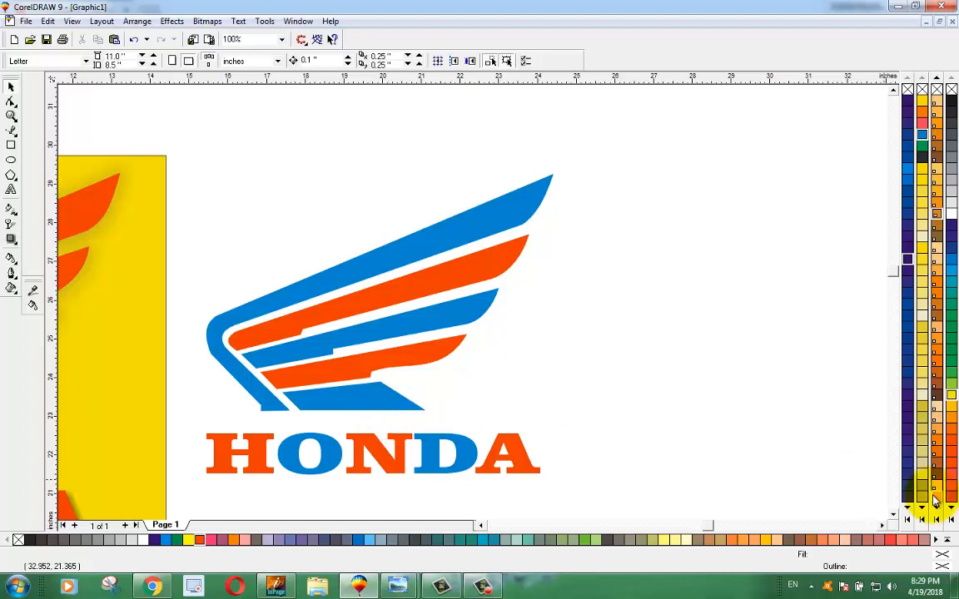
{"action": "left_click", "coordinate": [896, 518]}
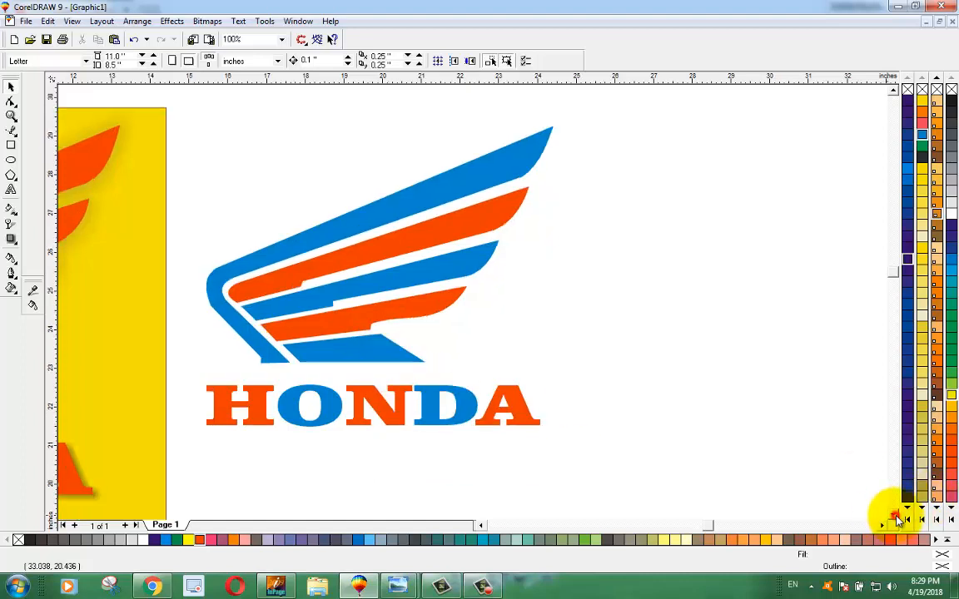
{"action": "left_click", "coordinate": [481, 526]}
{"action": "left_click", "coordinate": [481, 526]}
{"action": "left_click", "coordinate": [481, 527]}
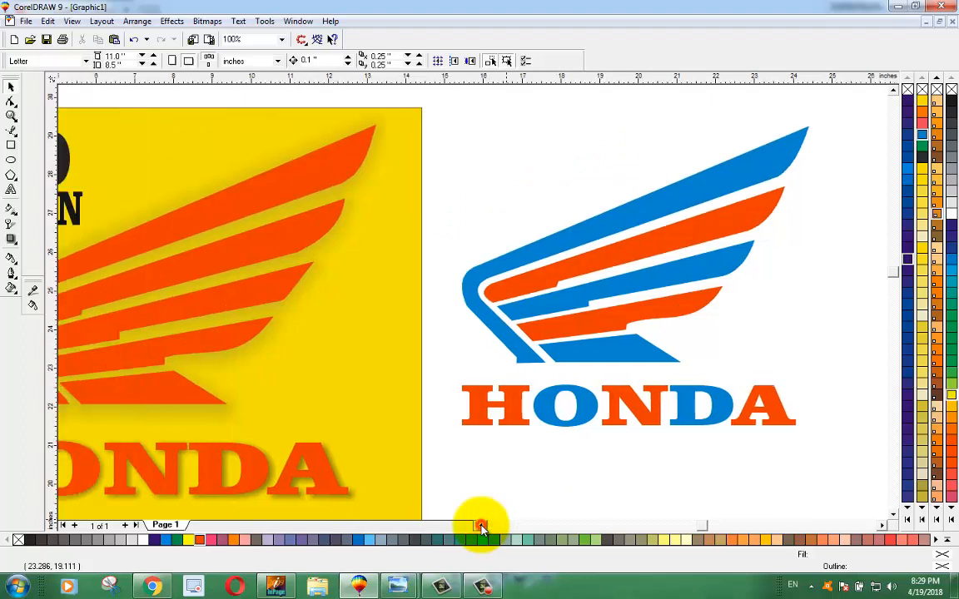
{"action": "left_click", "coordinate": [882, 525]}
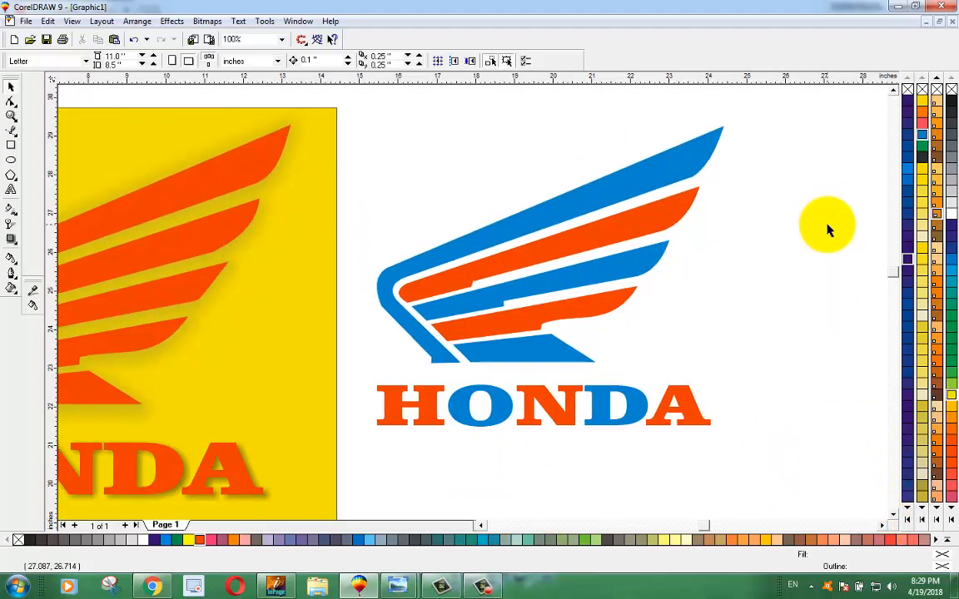
{"action": "scroll", "coordinate": [772, 225], "scroll_direction": "down", "scroll_amount": 1}
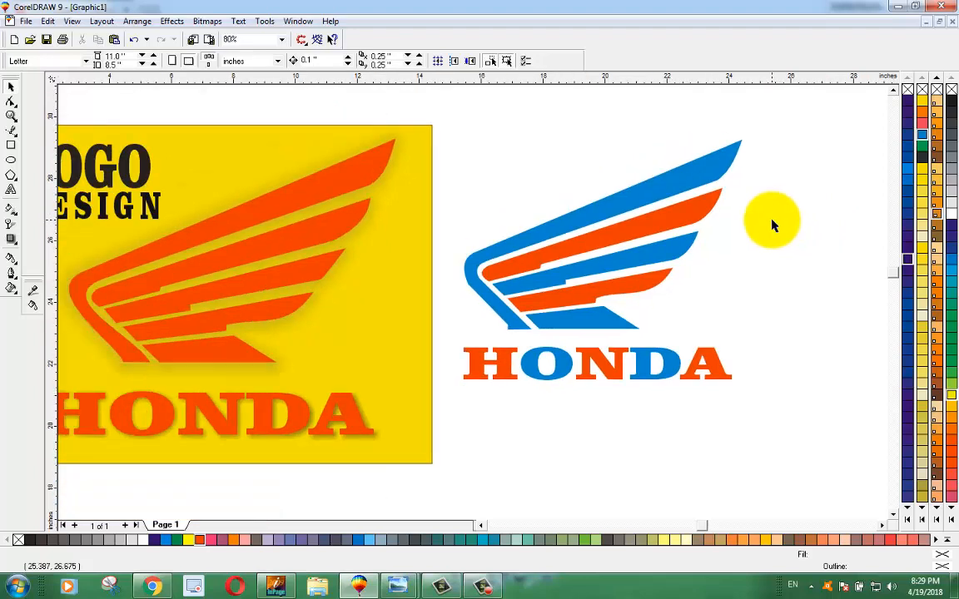